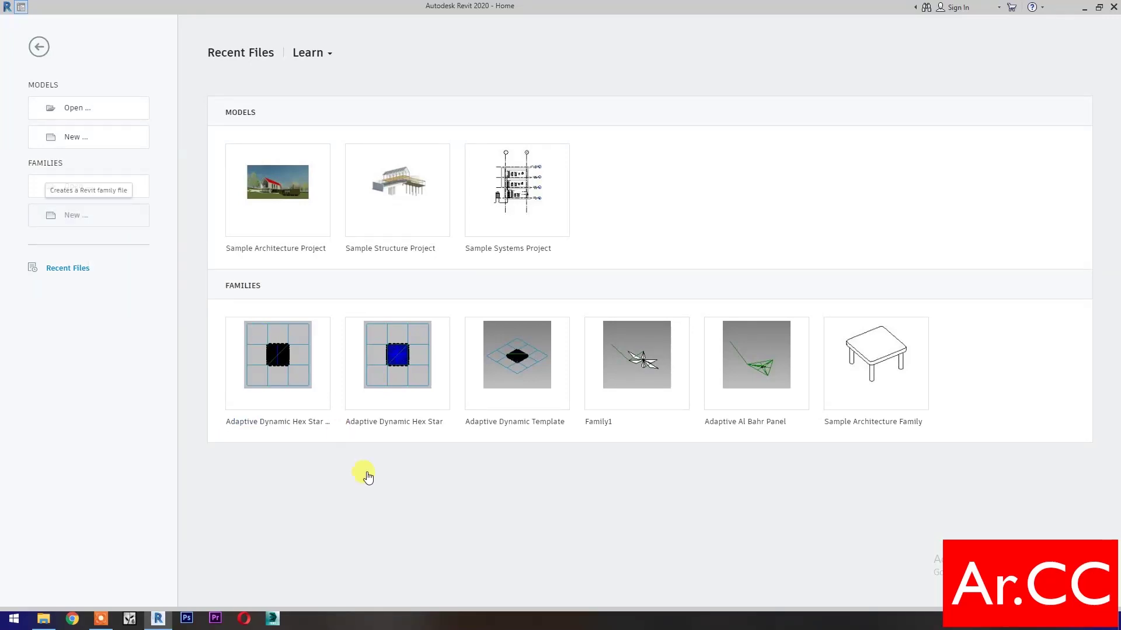
- Create a new family from the Metric Generic Model Adaptive template
click(692, 241)
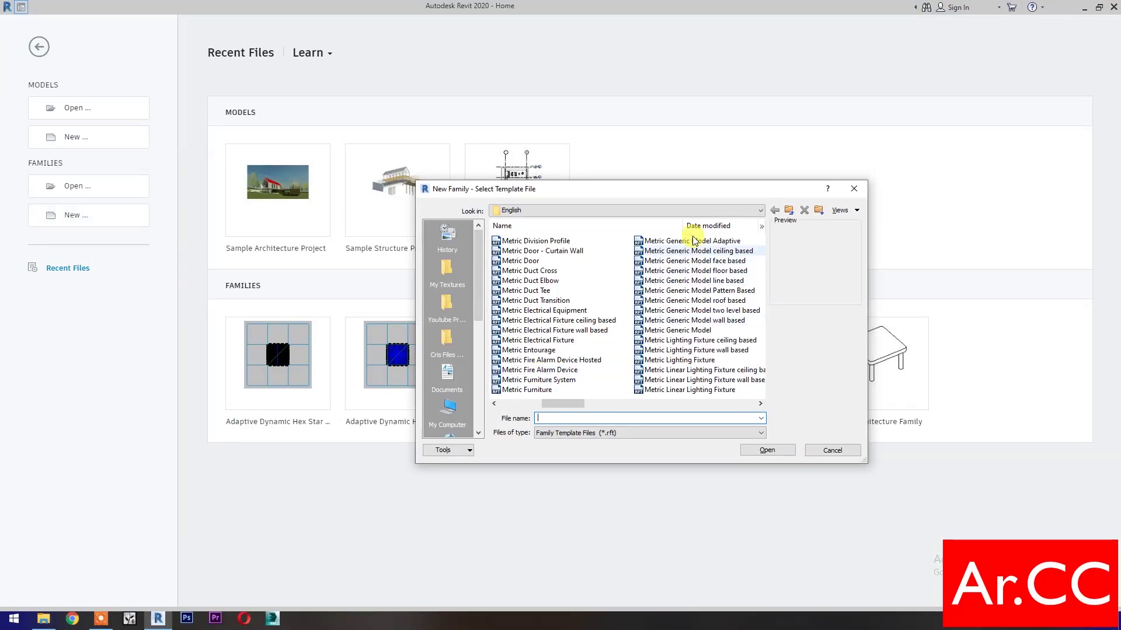
click(758, 450)
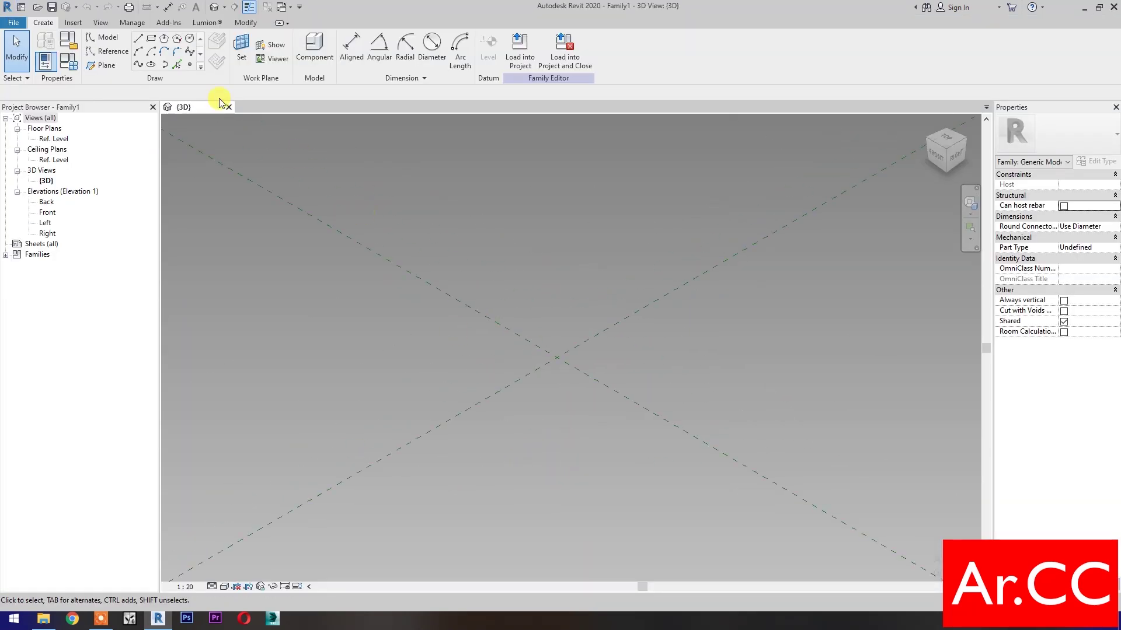
click(189, 65)
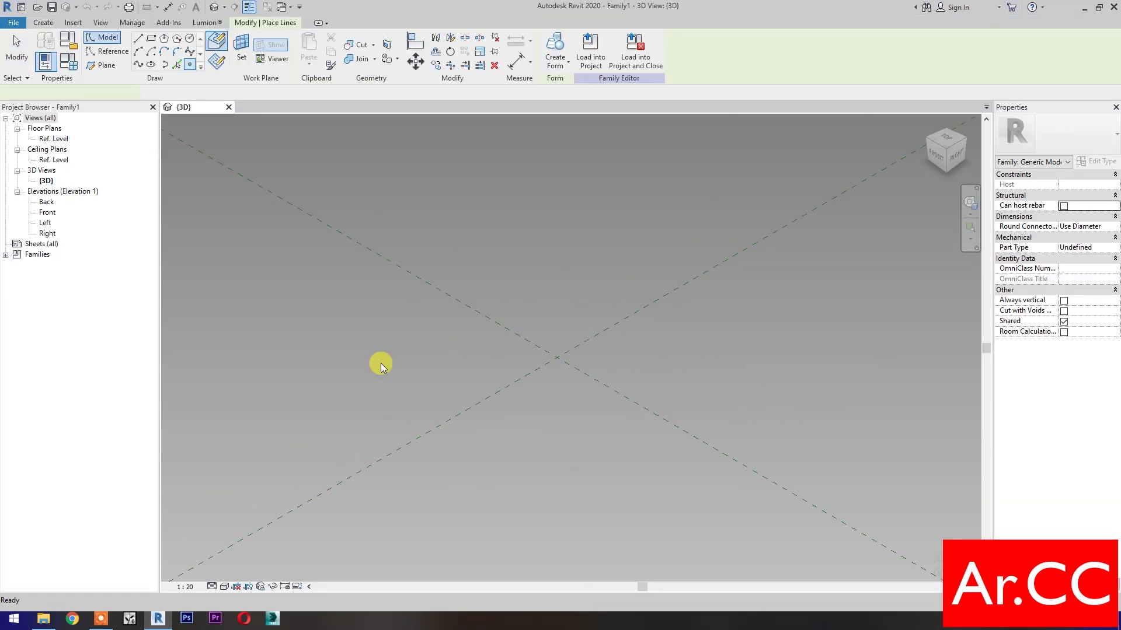
- Place three reference points and convert them into adaptive points 1, 2 and 3
click(591, 338)
click(569, 404)
key(Escape)
key(Escape)
mouse_move(457, 470)
mouse_down()
mouse_move(624, 303)
mouse_move(733, 310)
mouse_up()
click(609, 50)
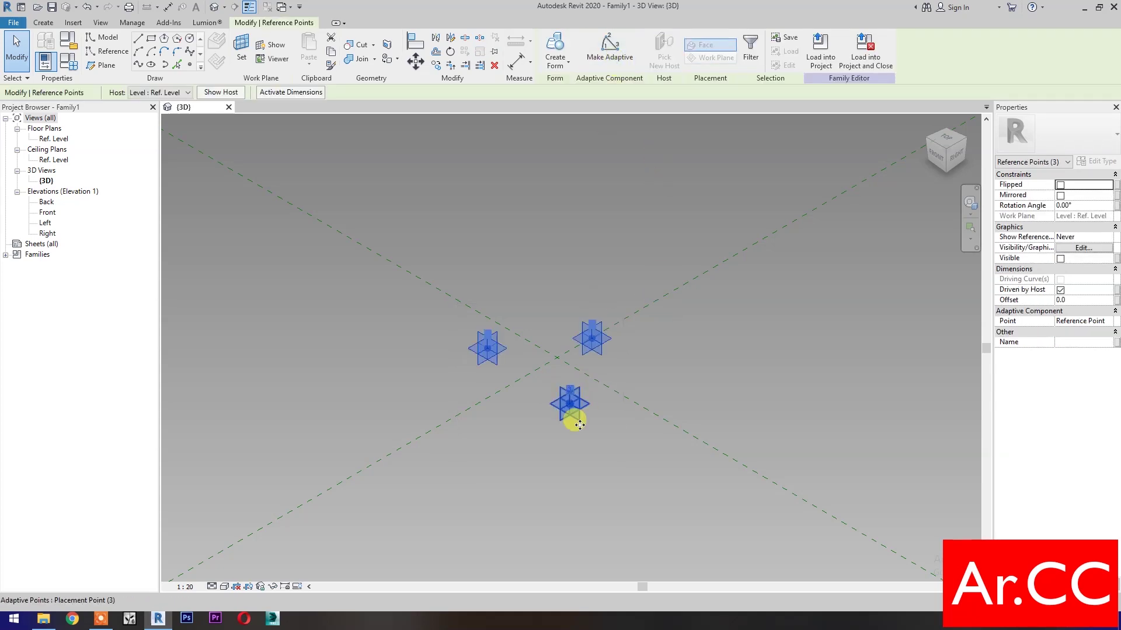
key(Escape)
- Zoom in and select adaptive points 1 and 2
scroll(548, 398, up, 1)
scroll(531, 467, up, 2)
scroll(522, 458, up, 1)
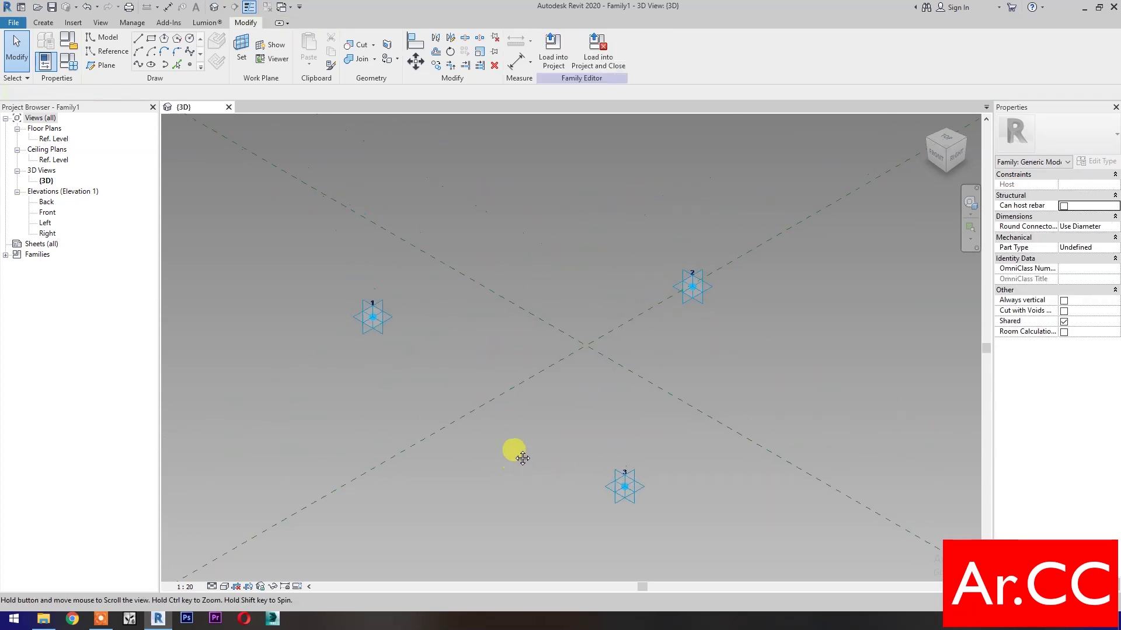
scroll(512, 449, up, 1)
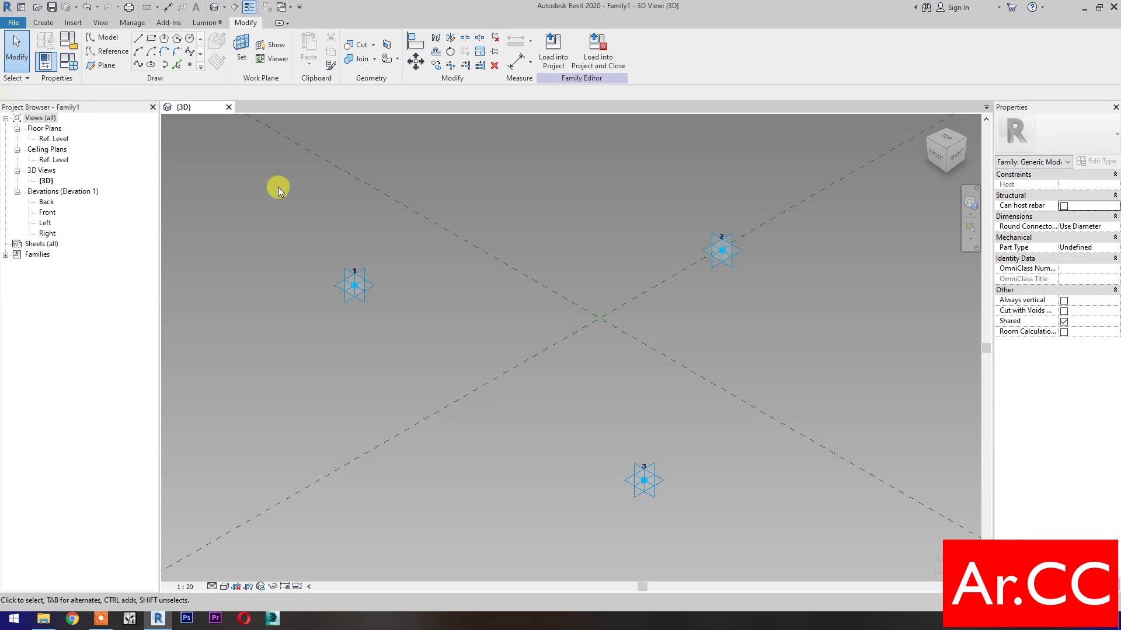
drag(278, 188, 781, 375)
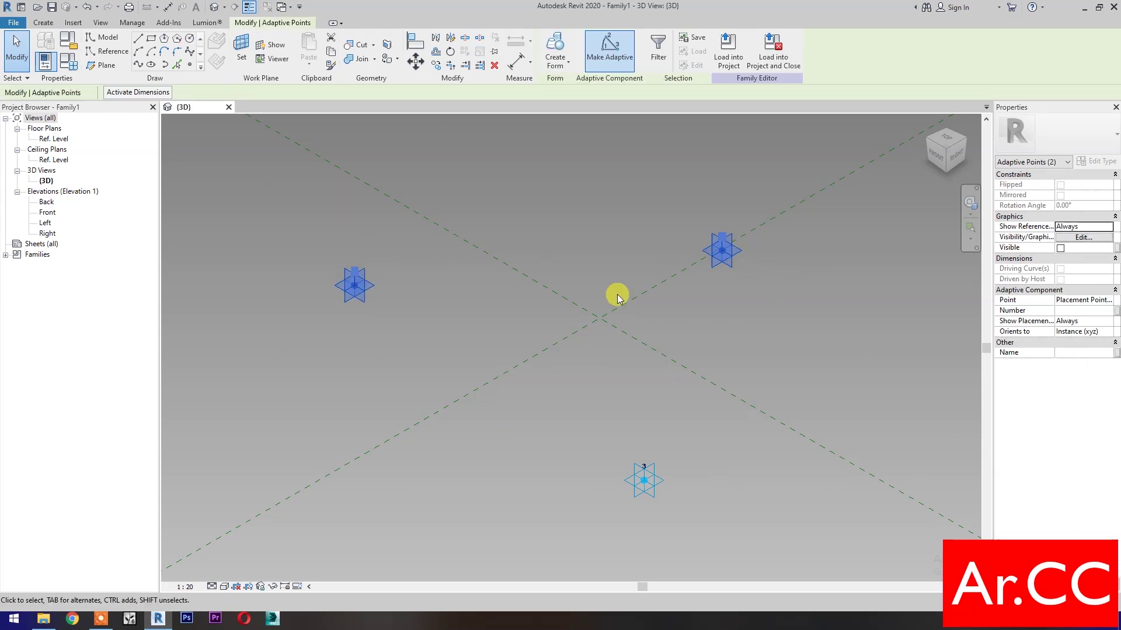
- Draw reference lines joining adaptive points 1–2 and 2–3
click(139, 64)
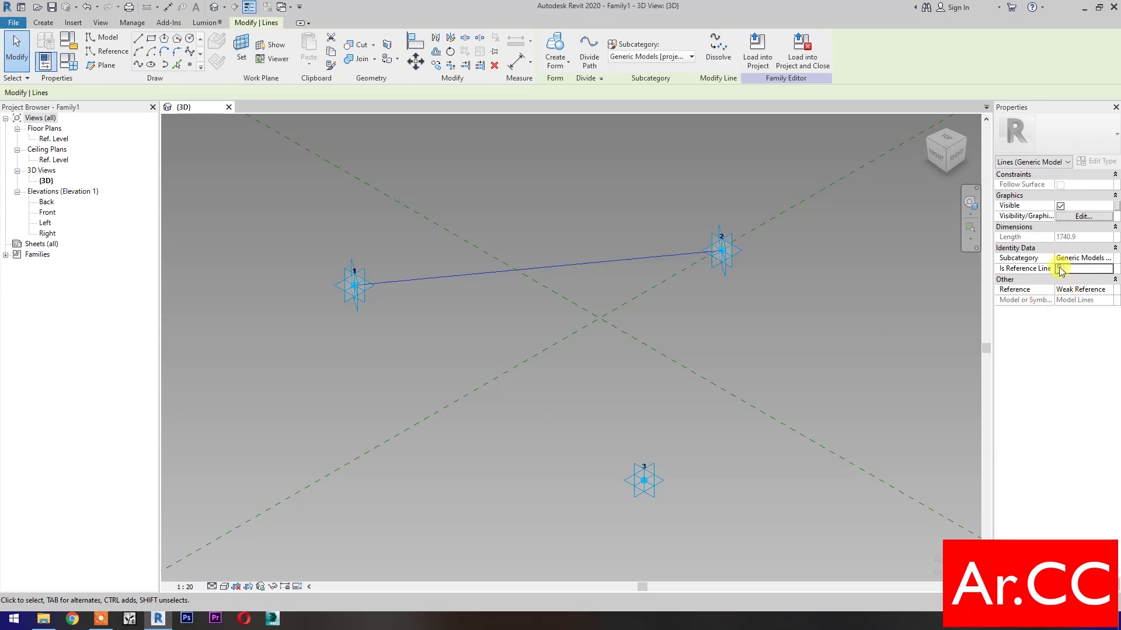
click(1061, 270)
click(719, 471)
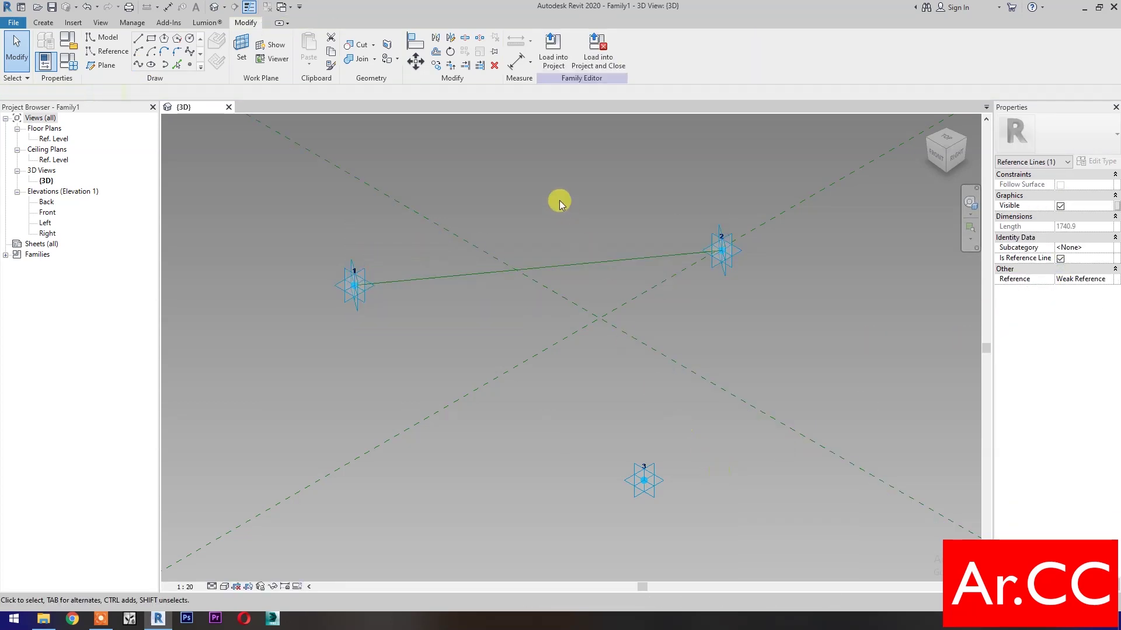
drag(559, 201, 772, 529)
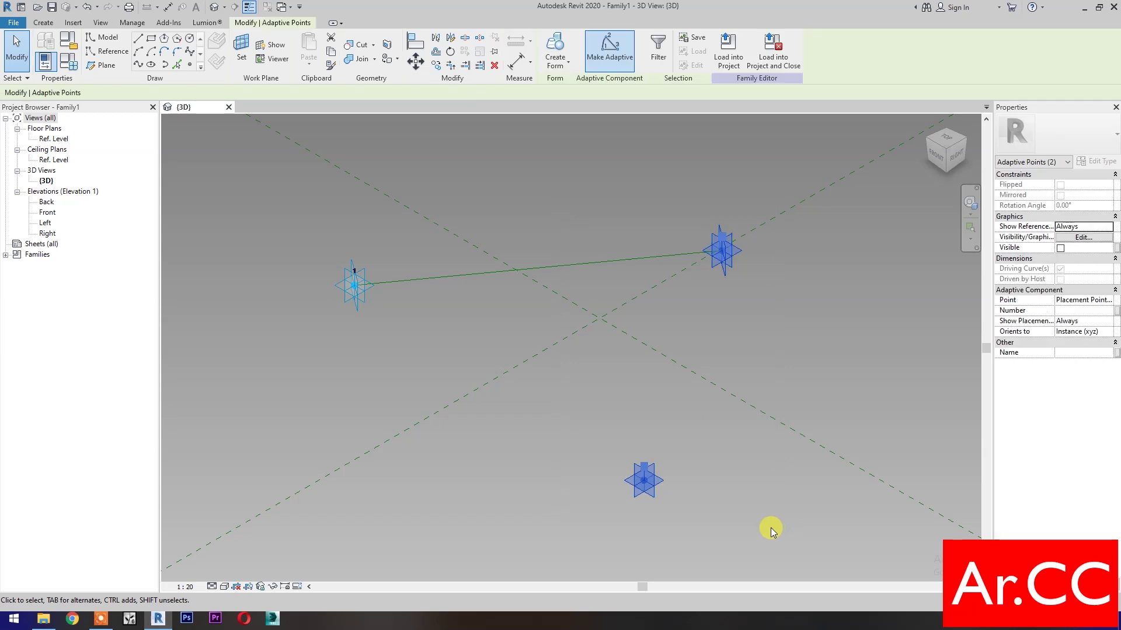
click(139, 65)
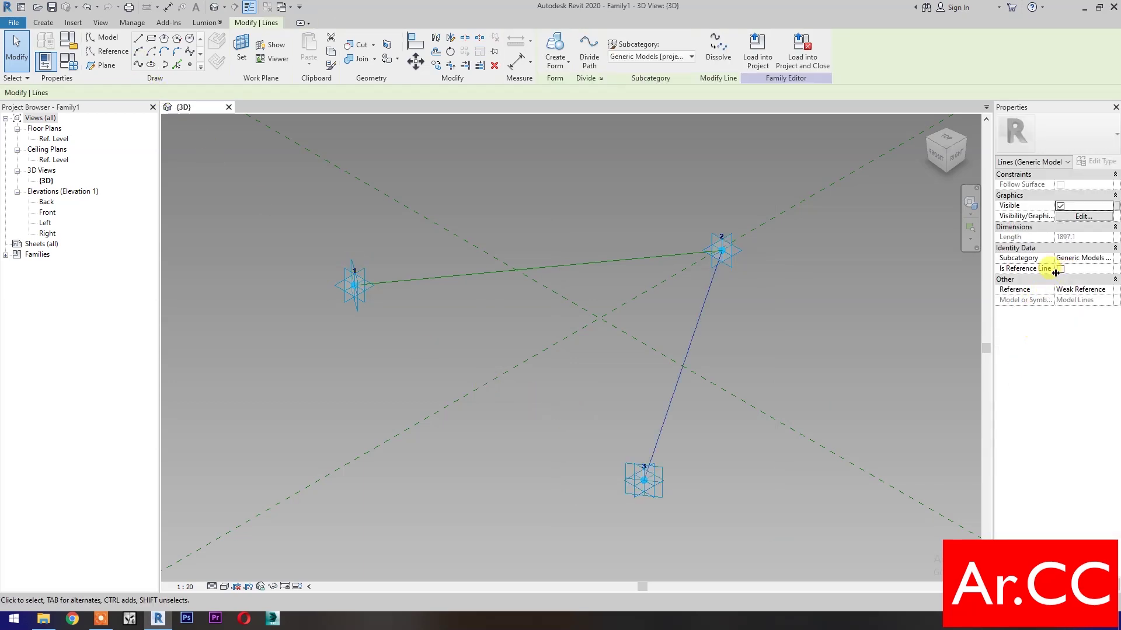
click(1060, 269)
click(279, 246)
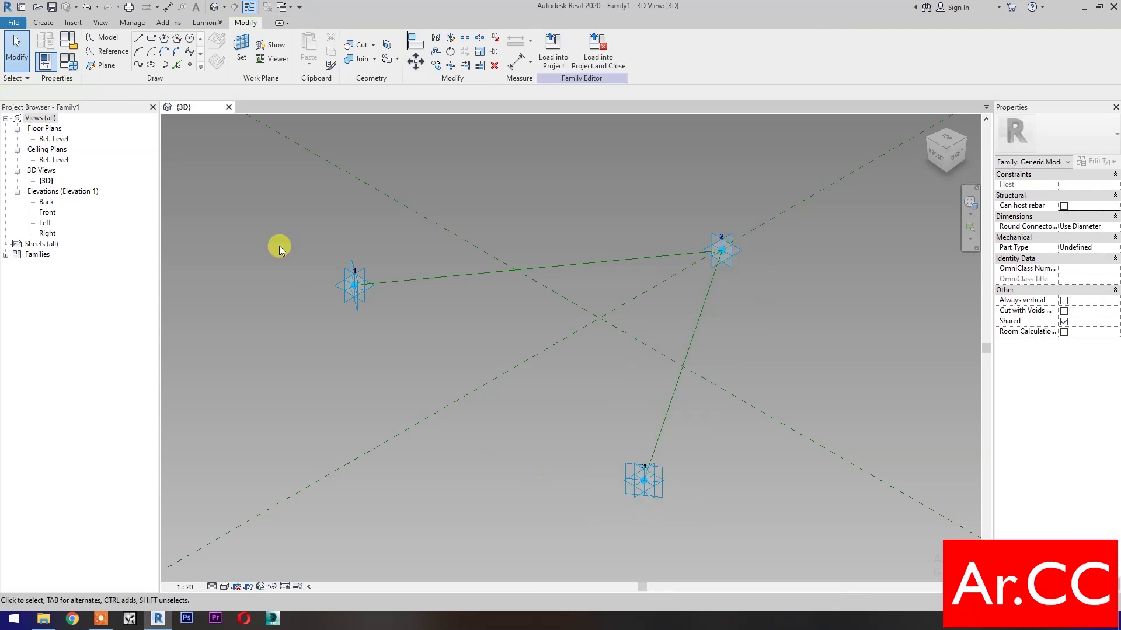
- Close the triangle with a reference line joining points 1 and 3
drag(278, 246, 670, 545)
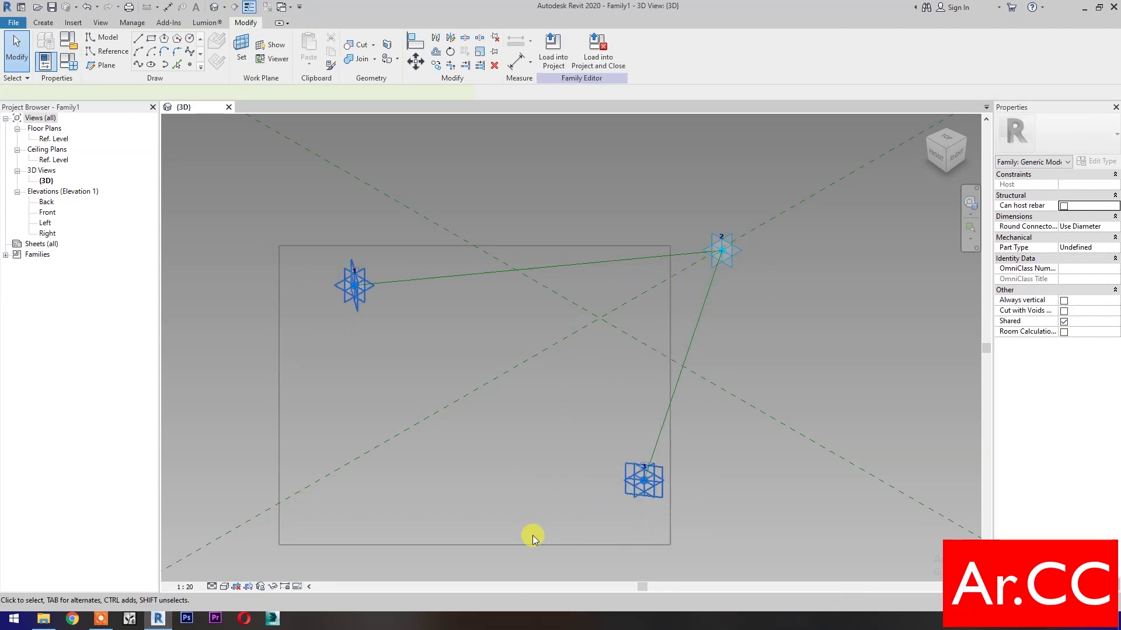
click(138, 67)
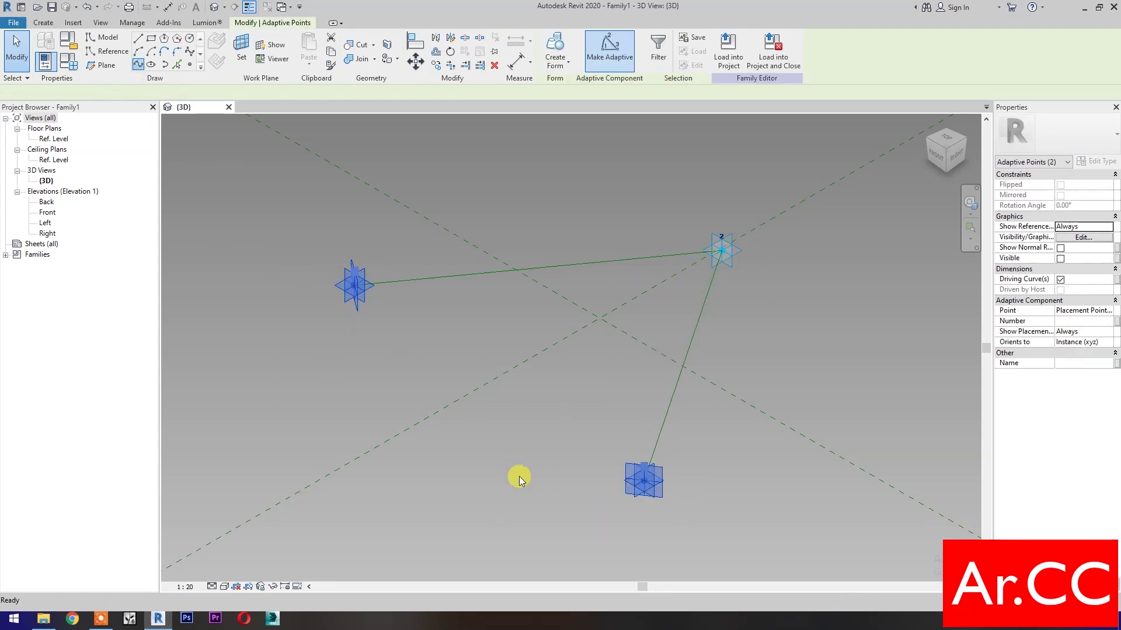
click(1061, 268)
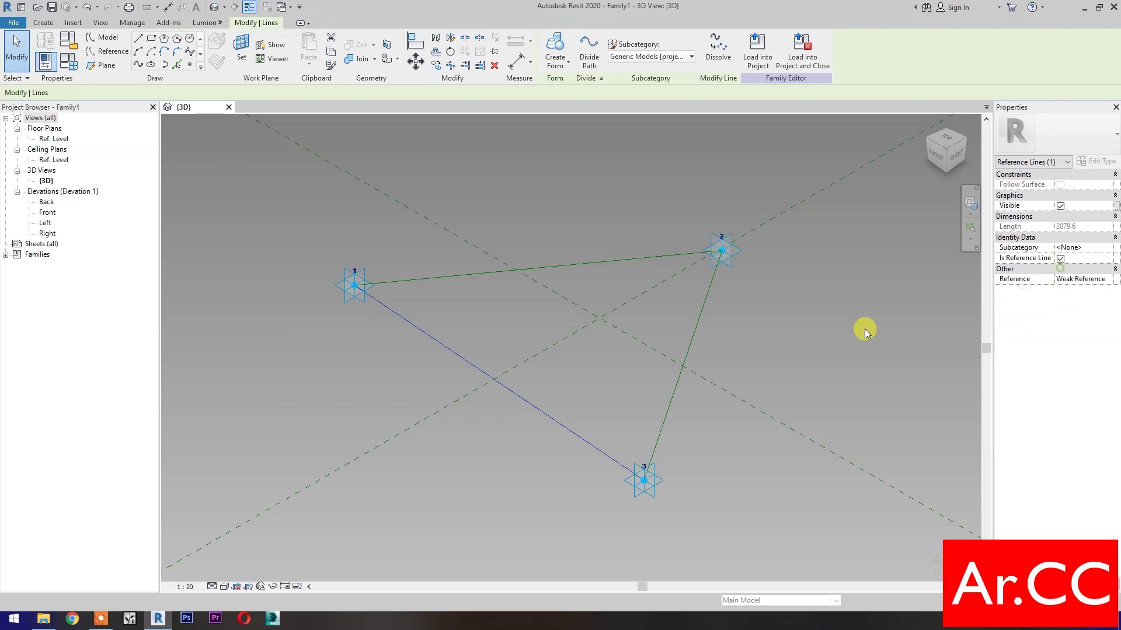
click(501, 474)
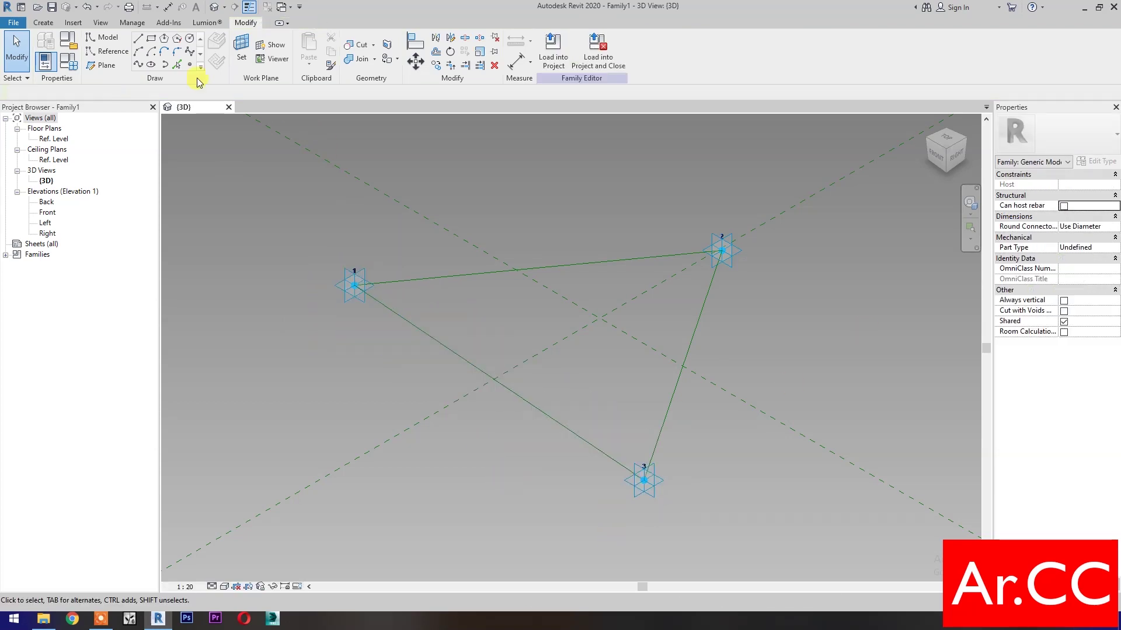
click(190, 67)
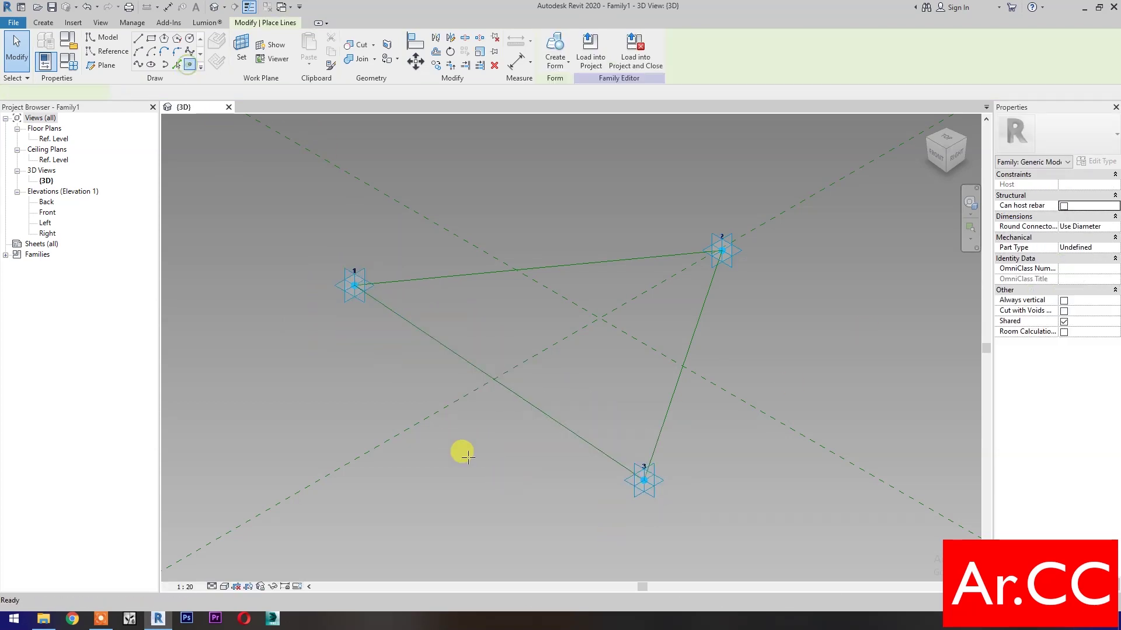
- Place midpoints on sides 1–3 and 2–3, and draw a reference line from the 1–3 midpoint to point 2
click(497, 382)
click(683, 365)
key(Escape)
key(Escape)
drag(478, 441, 523, 363)
ctrl+drag(661, 204, 755, 282)
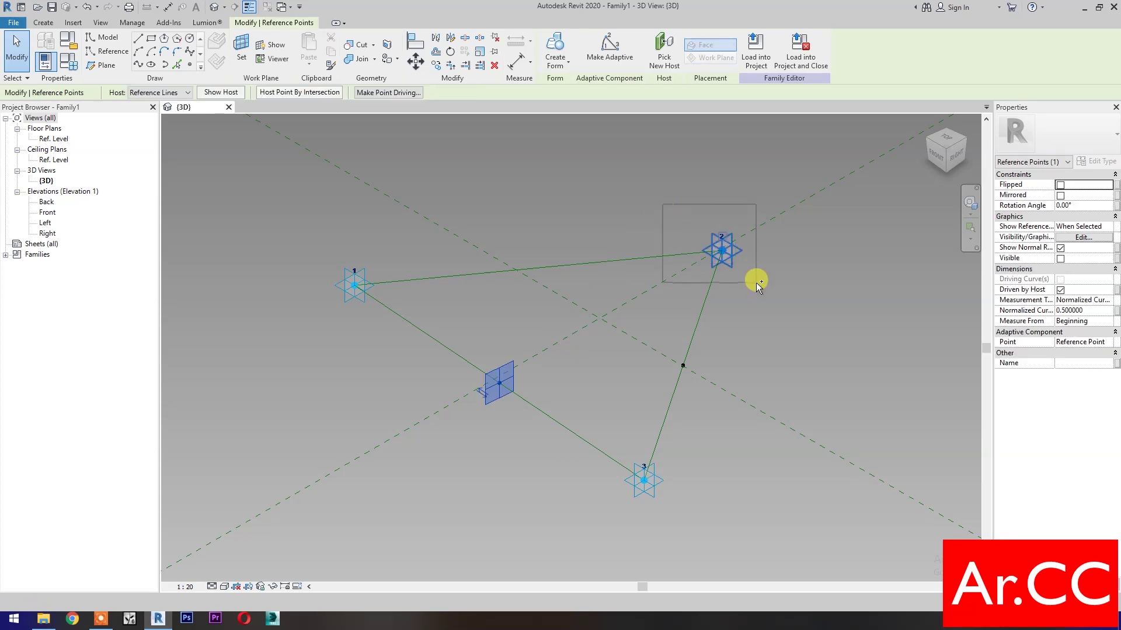
click(138, 66)
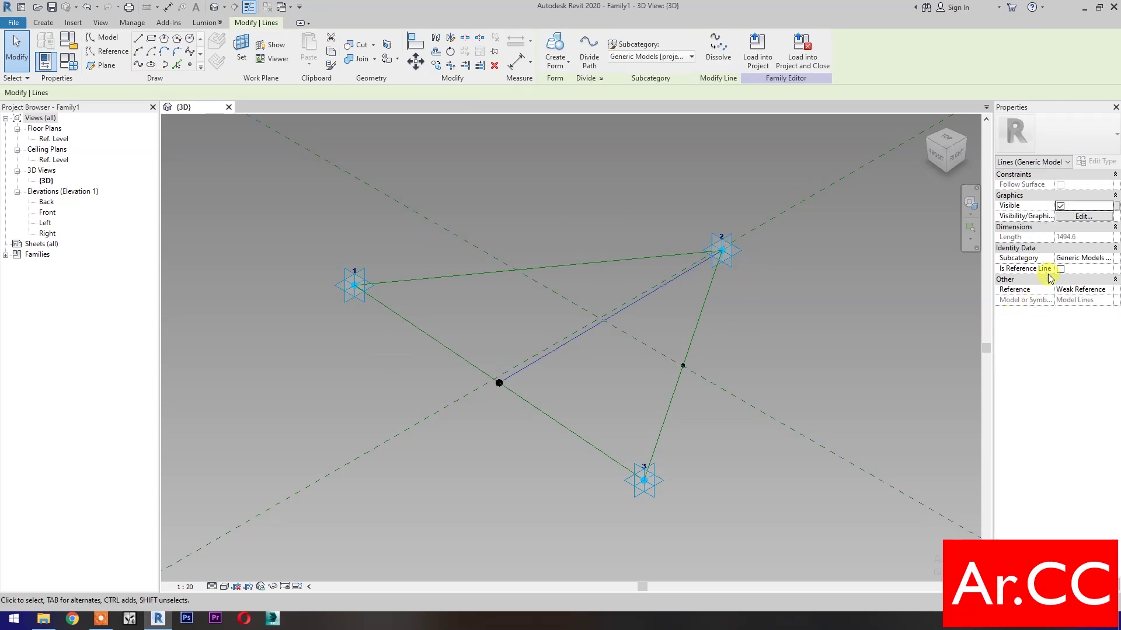
click(1061, 271)
click(400, 440)
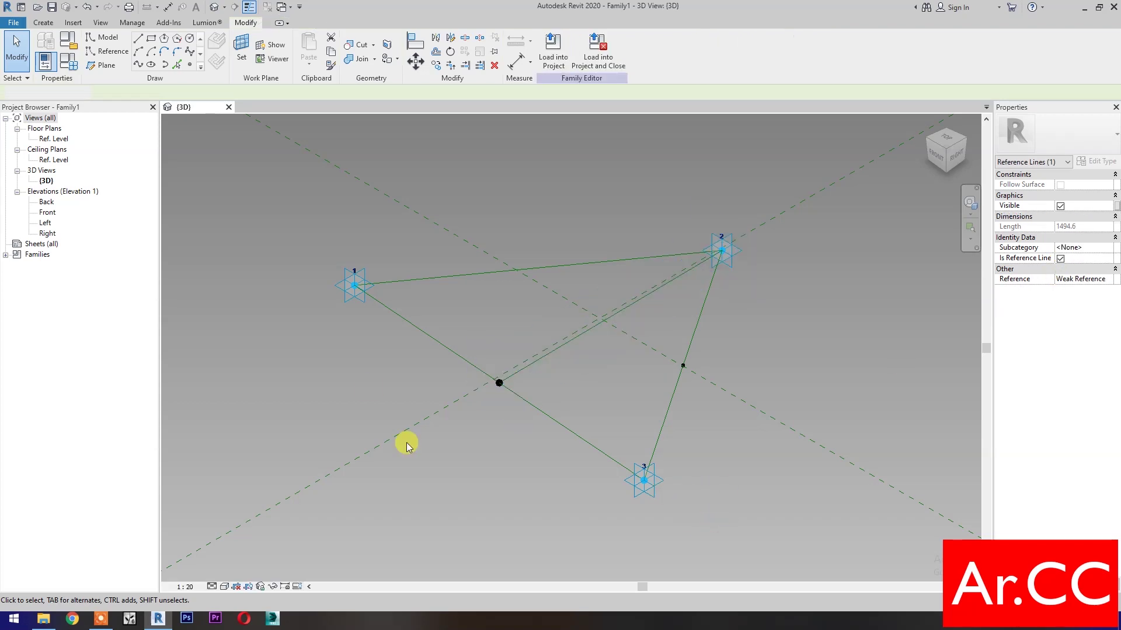
- Draw a reference line from point 1 to the midpoint of side 2–3
drag(294, 241, 407, 340)
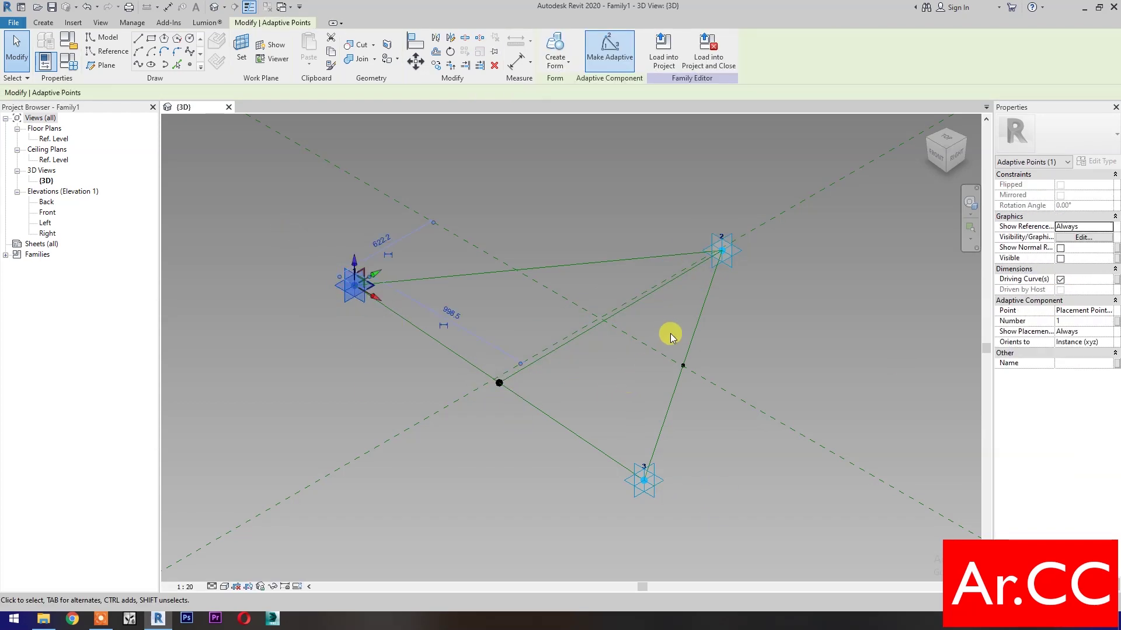
ctrl+drag(691, 389, 689, 395)
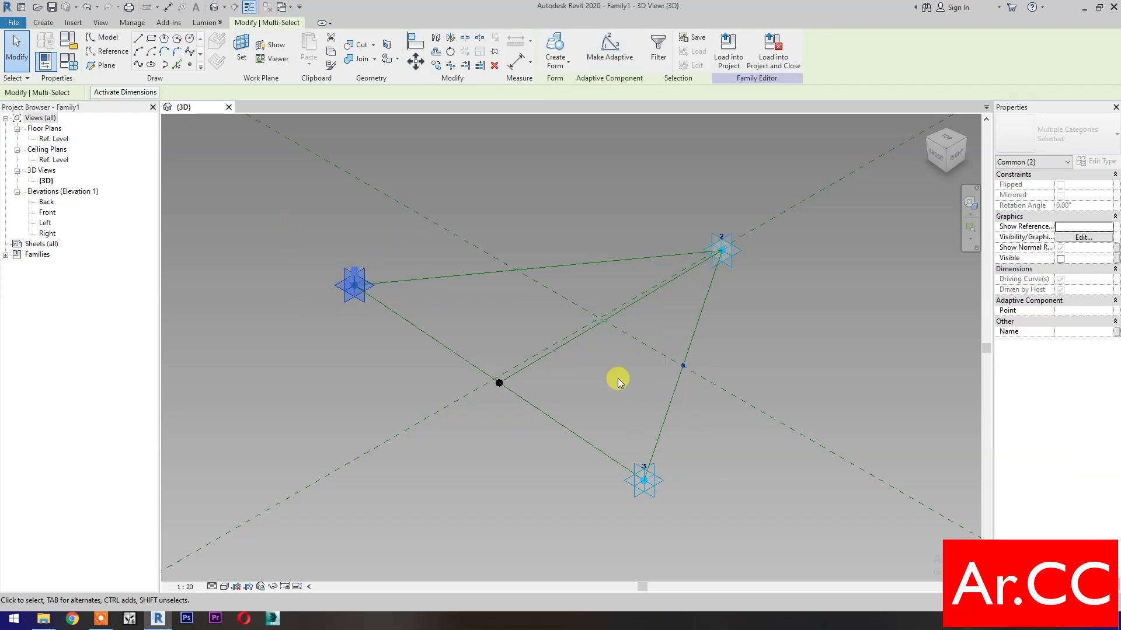
click(140, 66)
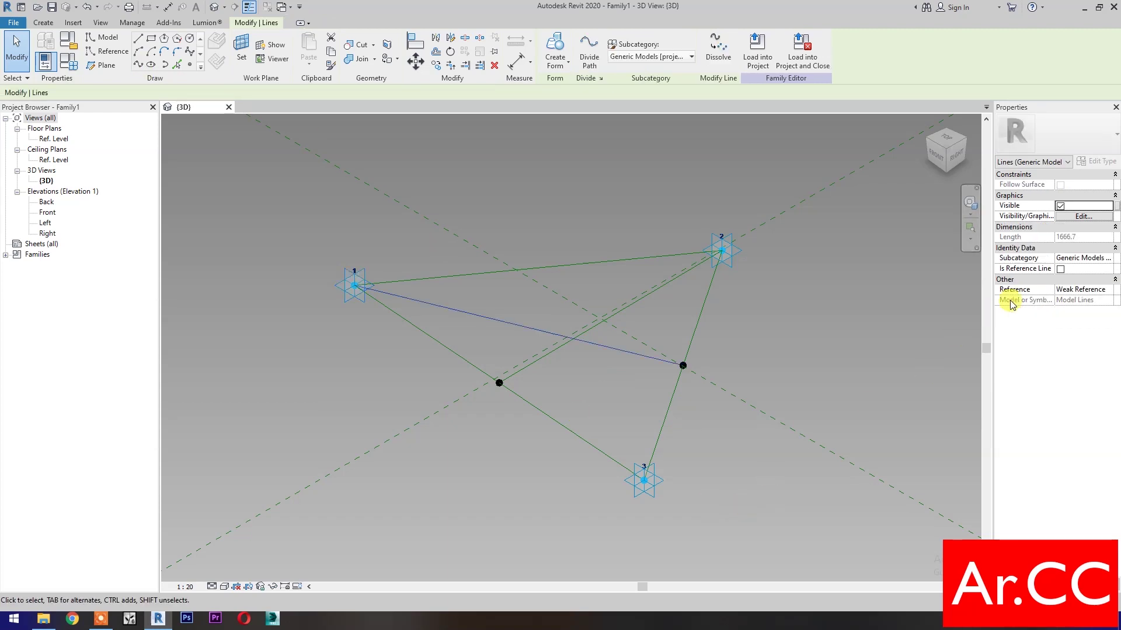
click(1060, 270)
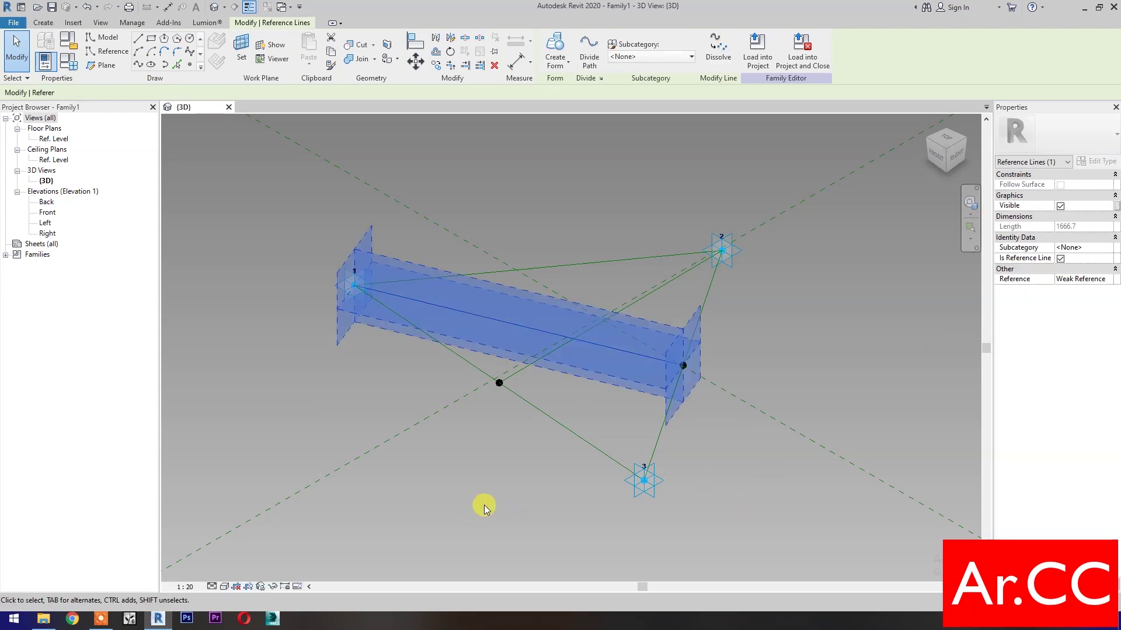
- Place a point on the crossing lines and host it by intersection
click(190, 66)
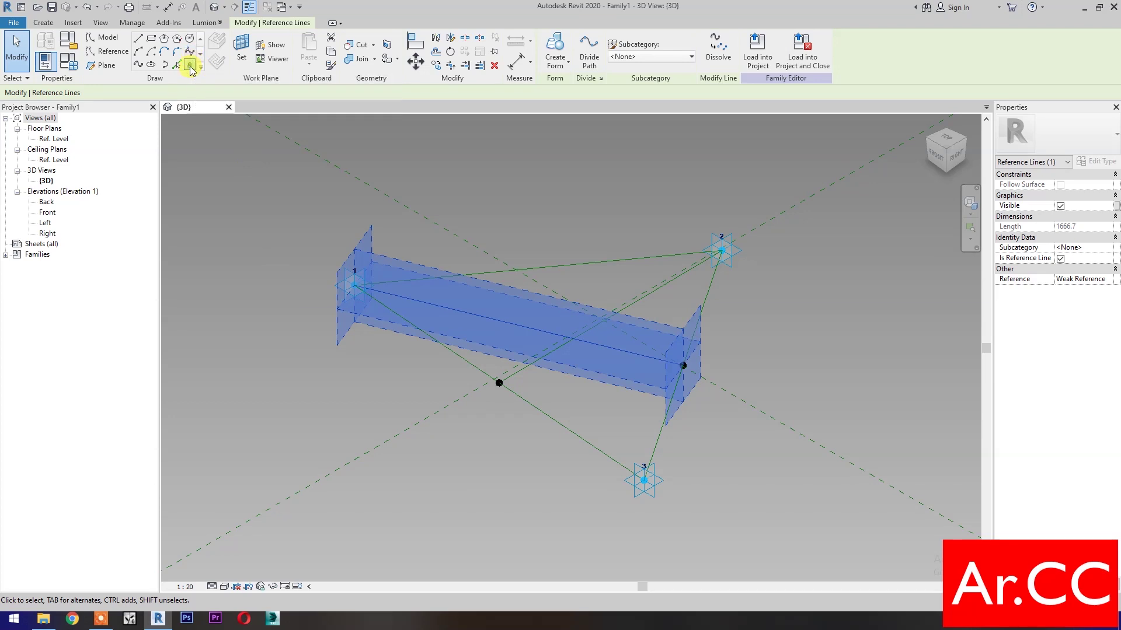
click(541, 357)
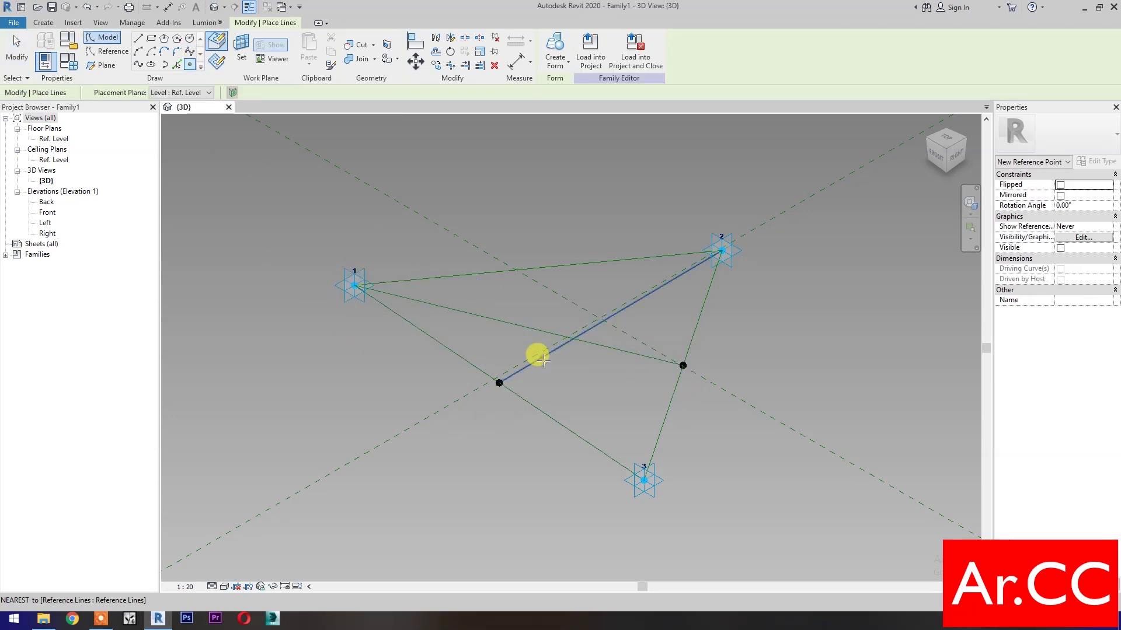
key(Escape)
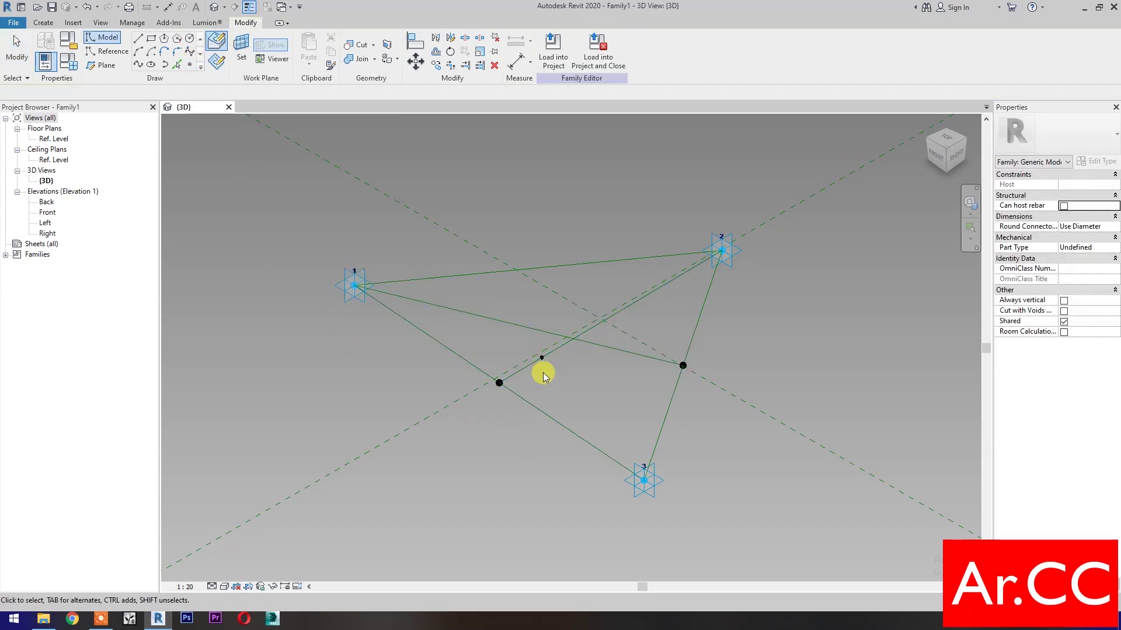
click(513, 447)
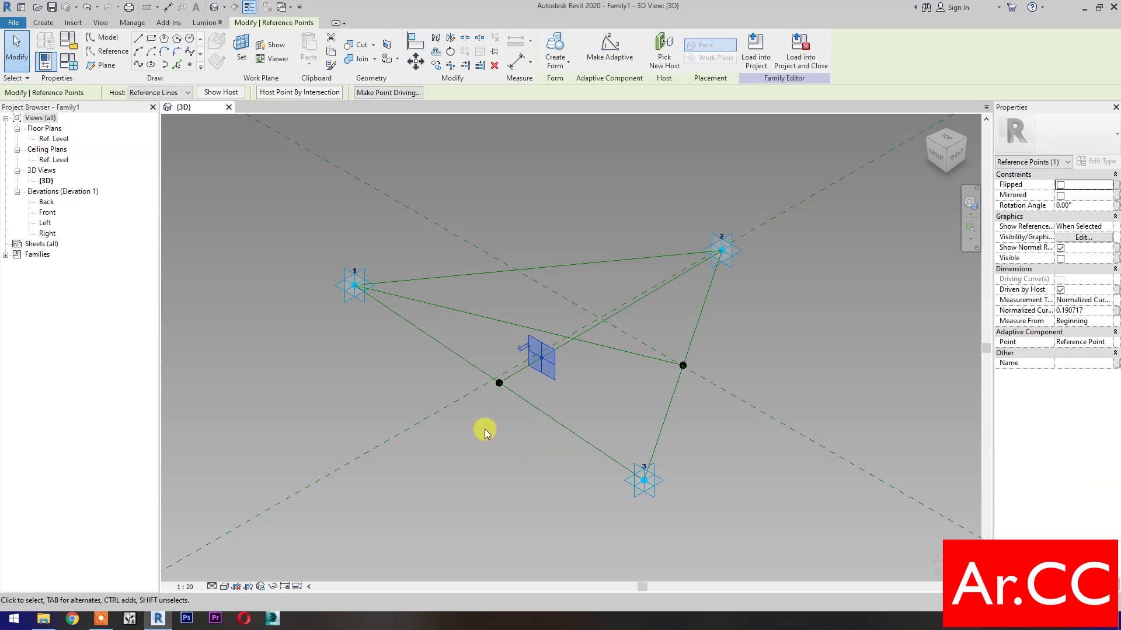
click(290, 93)
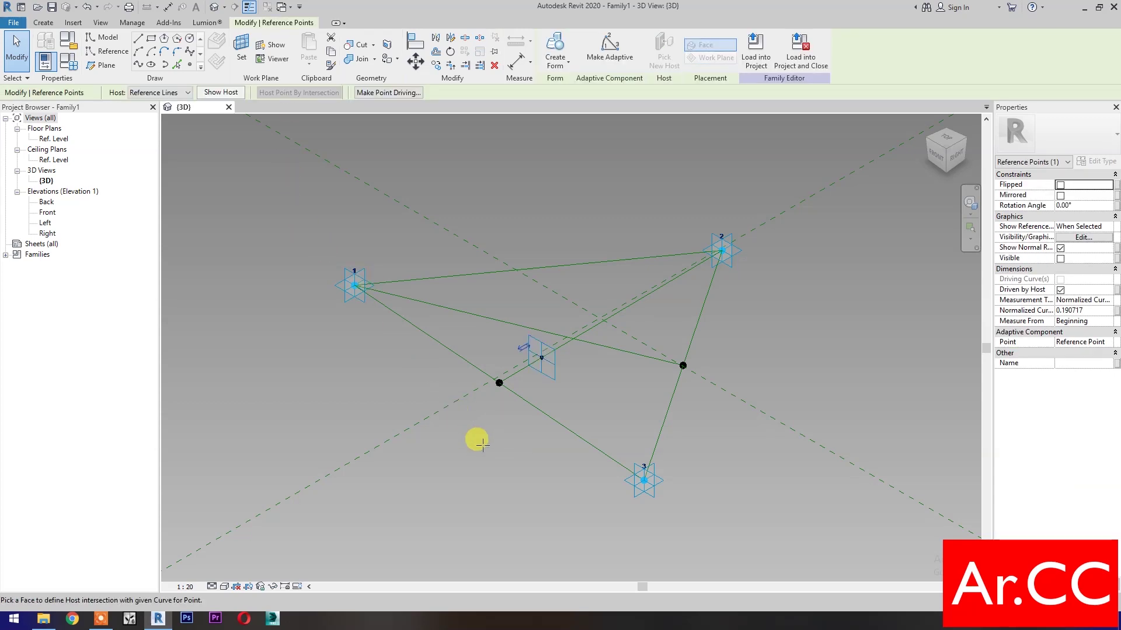
click(600, 346)
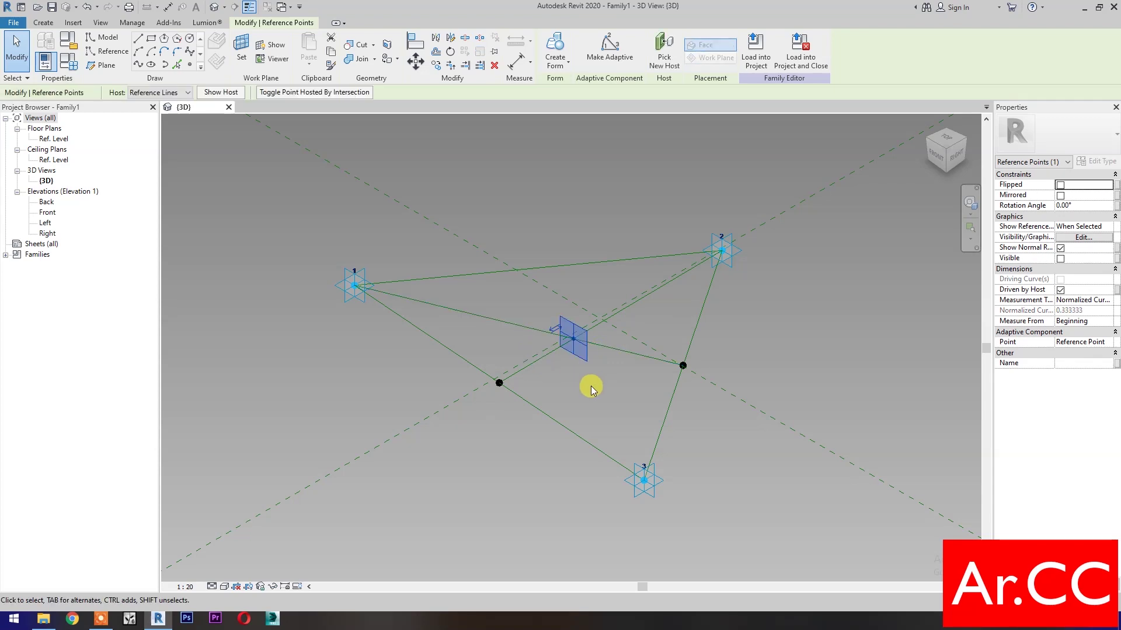
key(Escape)
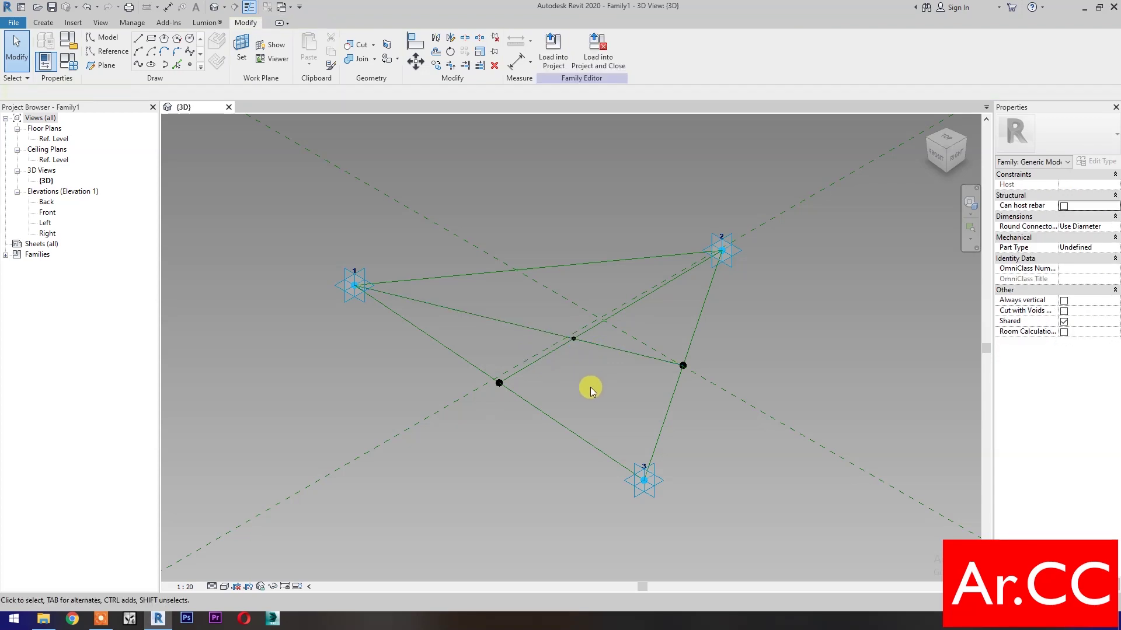
click(190, 66)
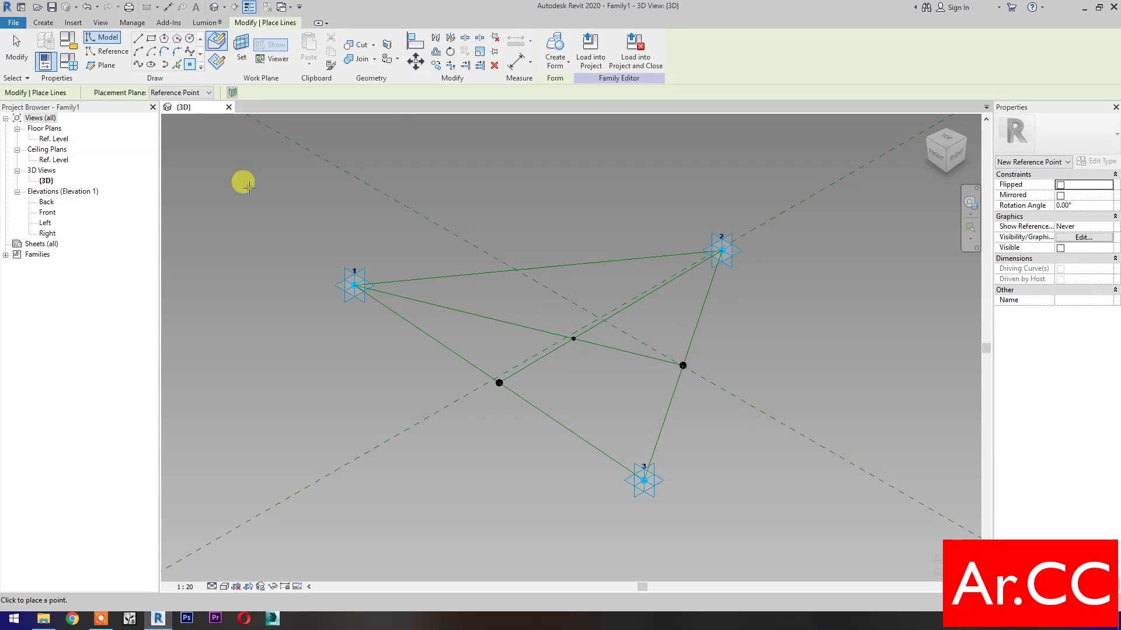
- Place a point at the line intersection on the reference point's work plane
click(242, 58)
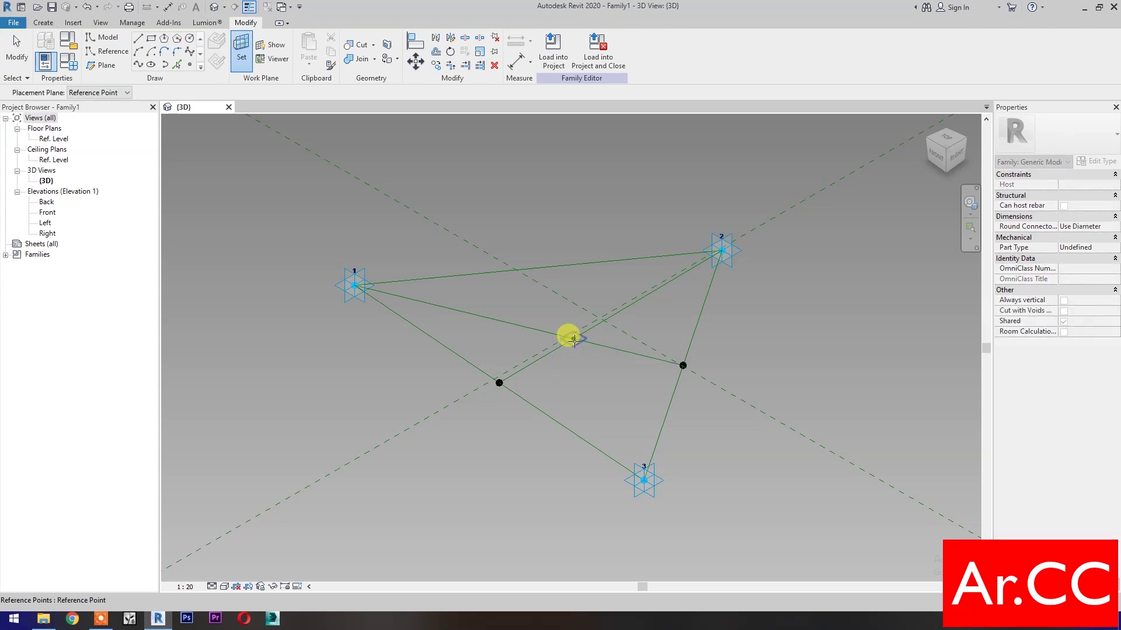
click(573, 340)
click(574, 339)
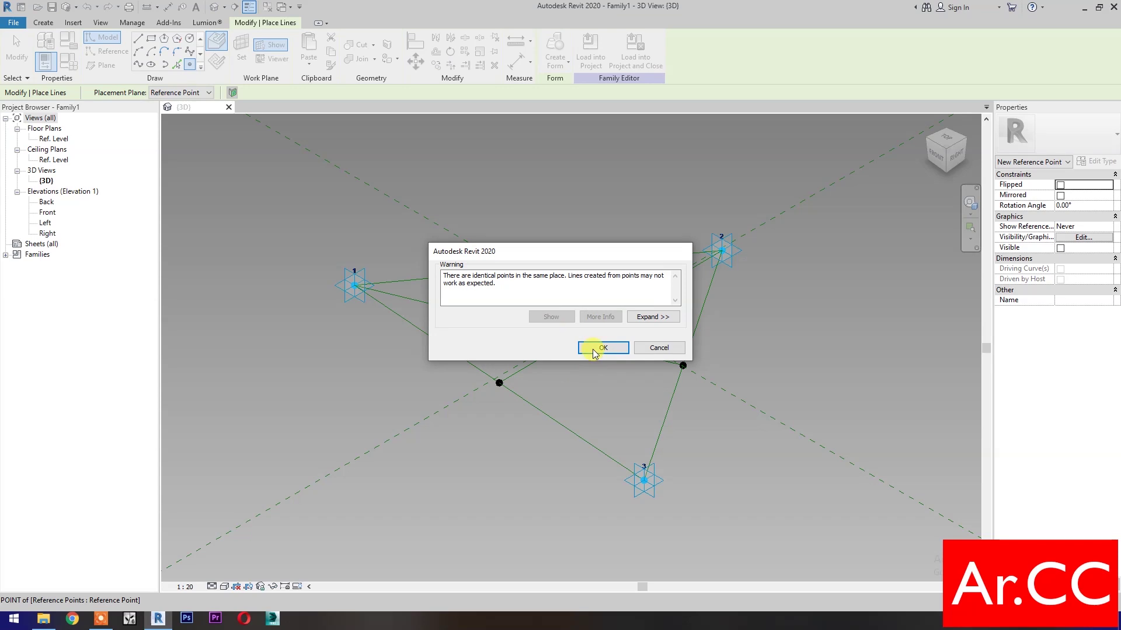
click(593, 353)
key(Escape)
key(Escape)
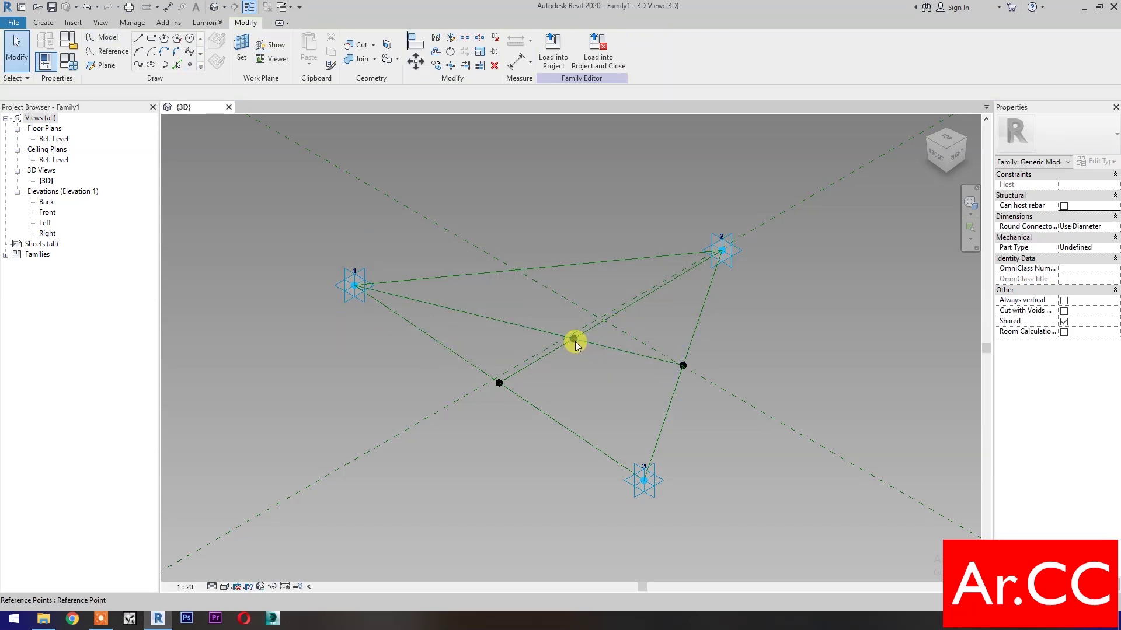
click(574, 340)
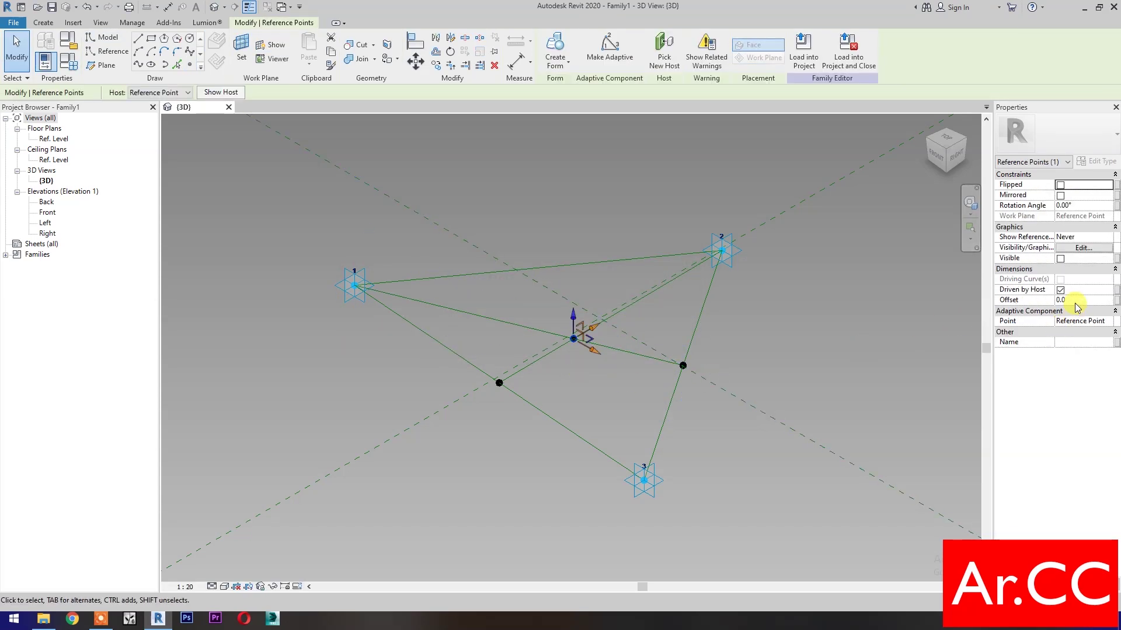
- Set the point's offset to -100 and drive it with a new Offset family parameter
click(1078, 300)
text(-100)
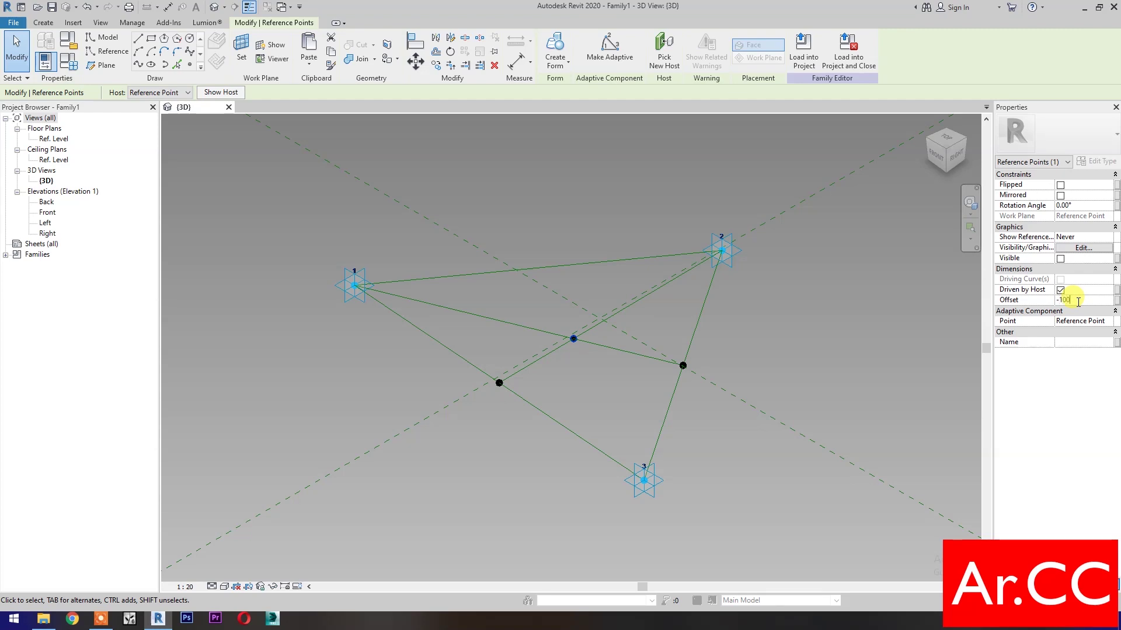
click(1115, 301)
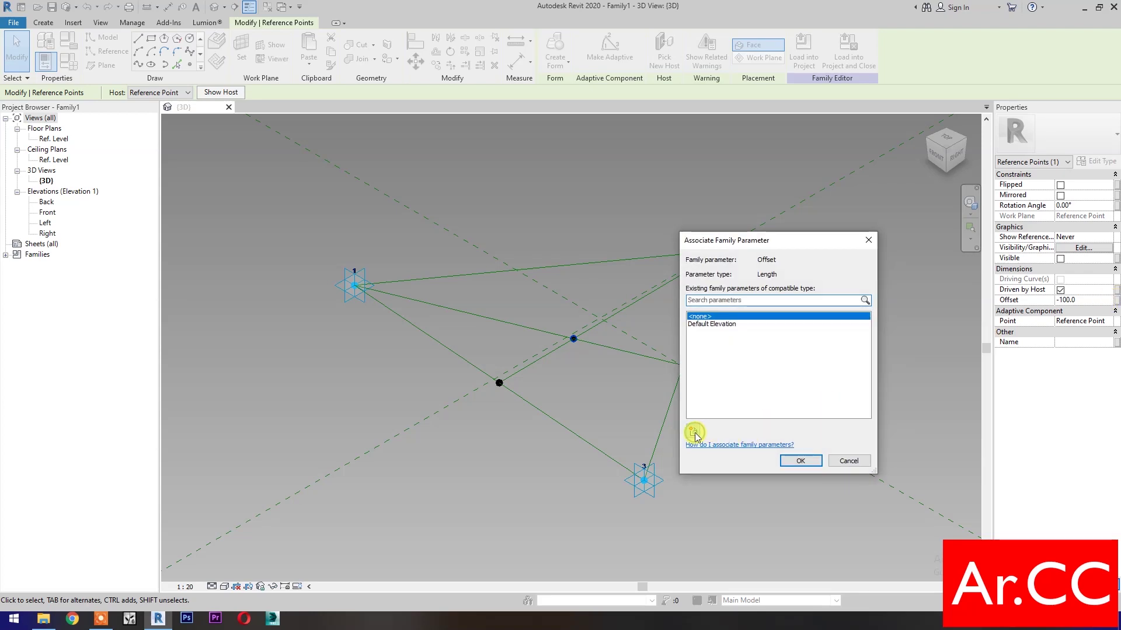
click(693, 432)
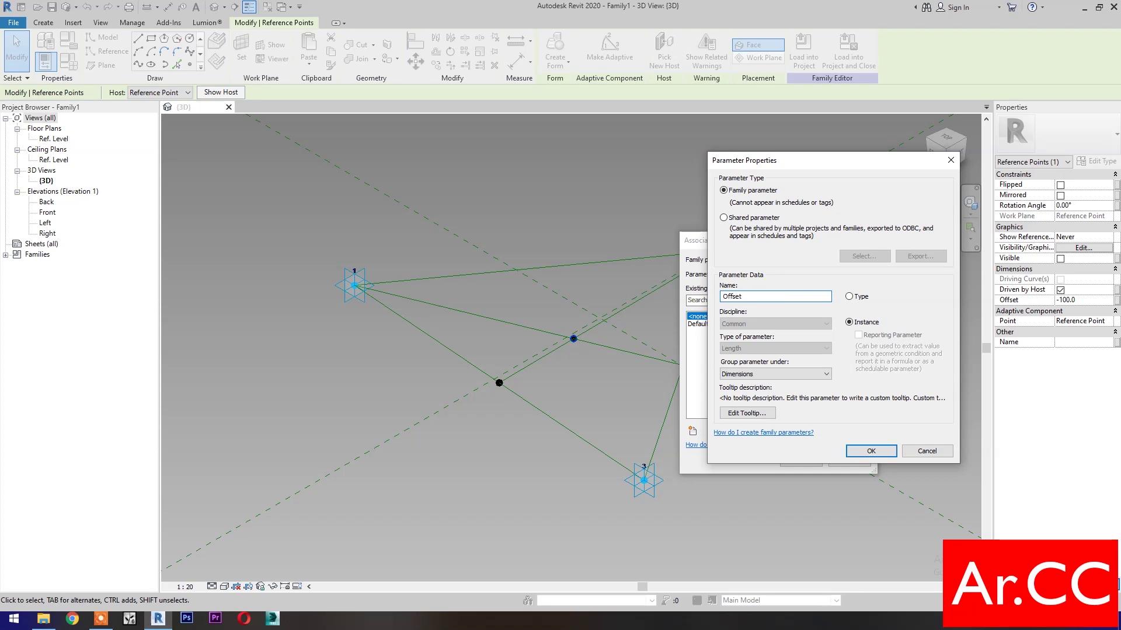
click(869, 452)
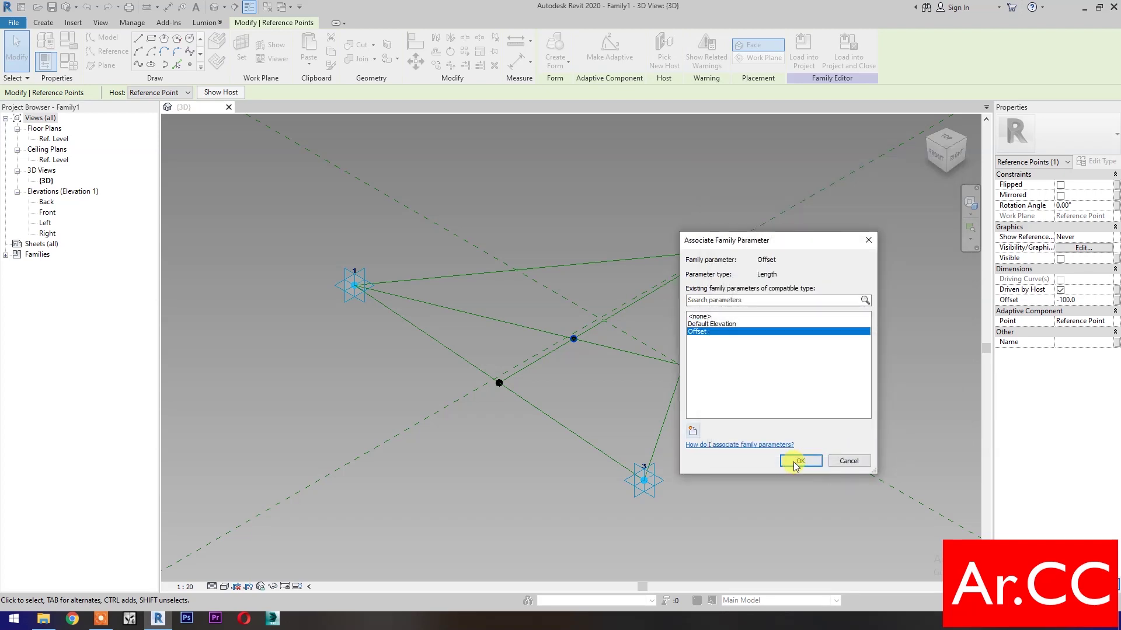
click(799, 461)
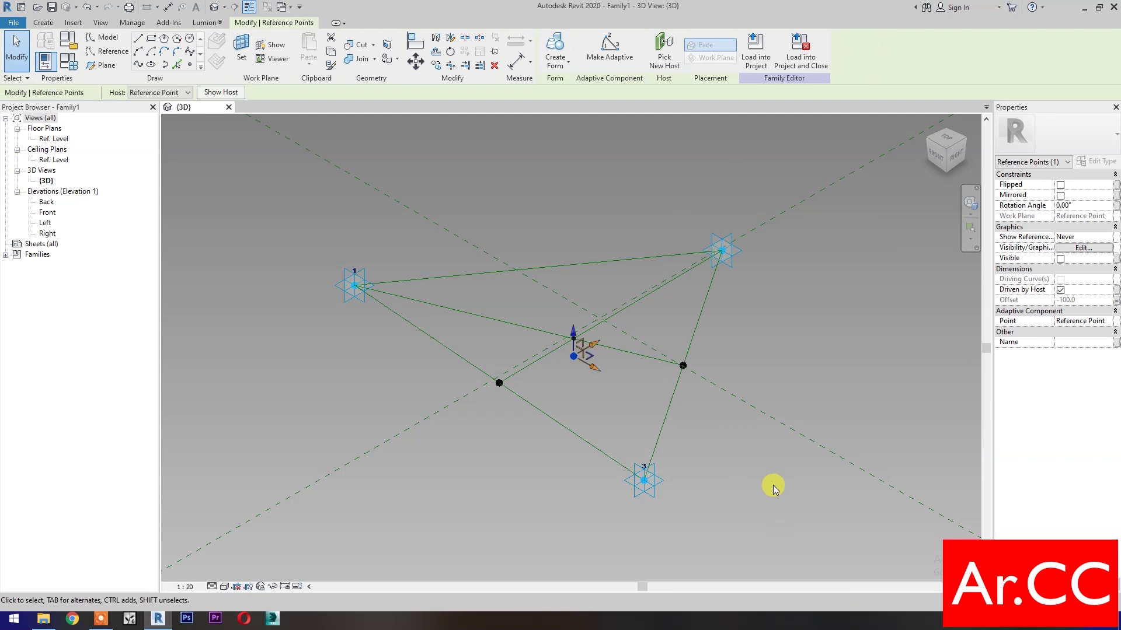
key(Escape)
shift+middle_drag(629, 416, 514, 308)
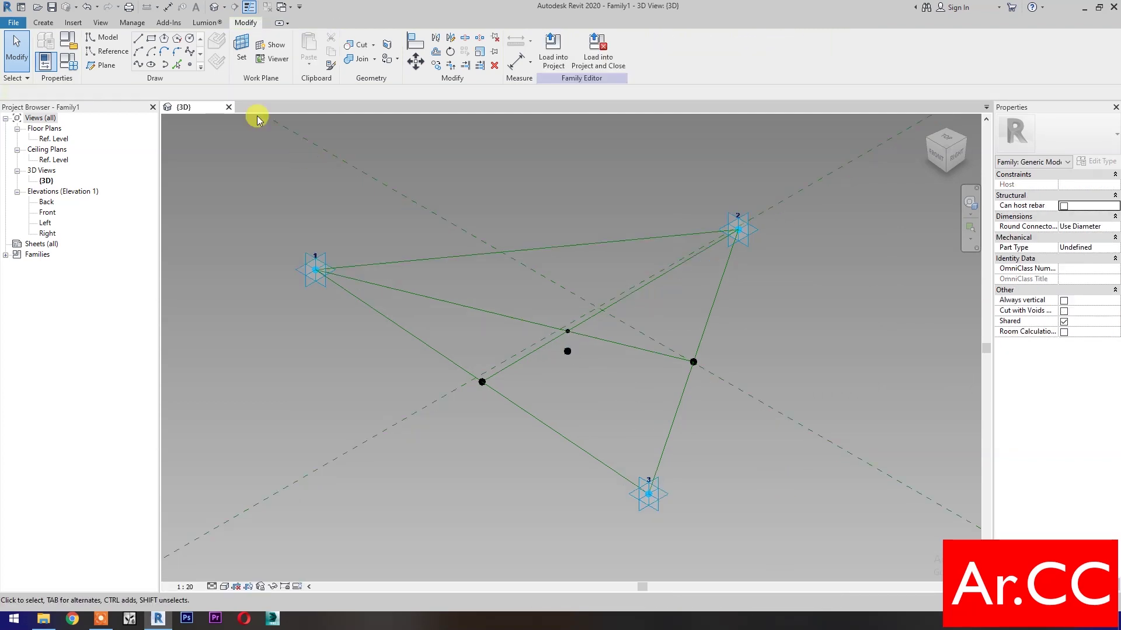
- Sketch a 360-radius circle centred on the offset point, on its work plane
click(191, 42)
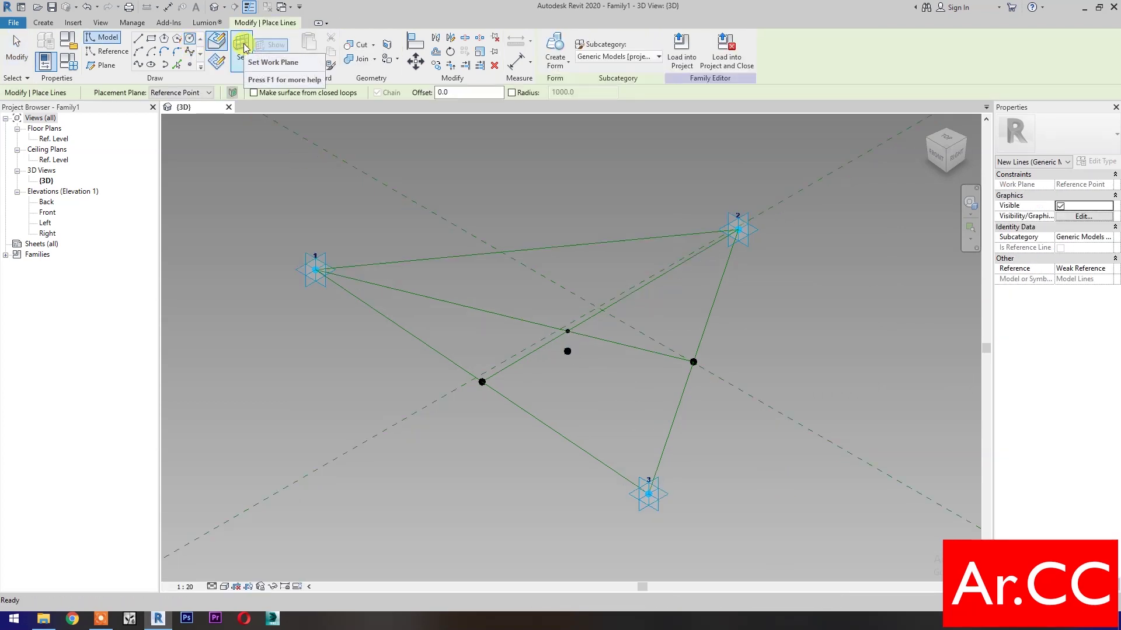
key(Escape)
key(Escape)
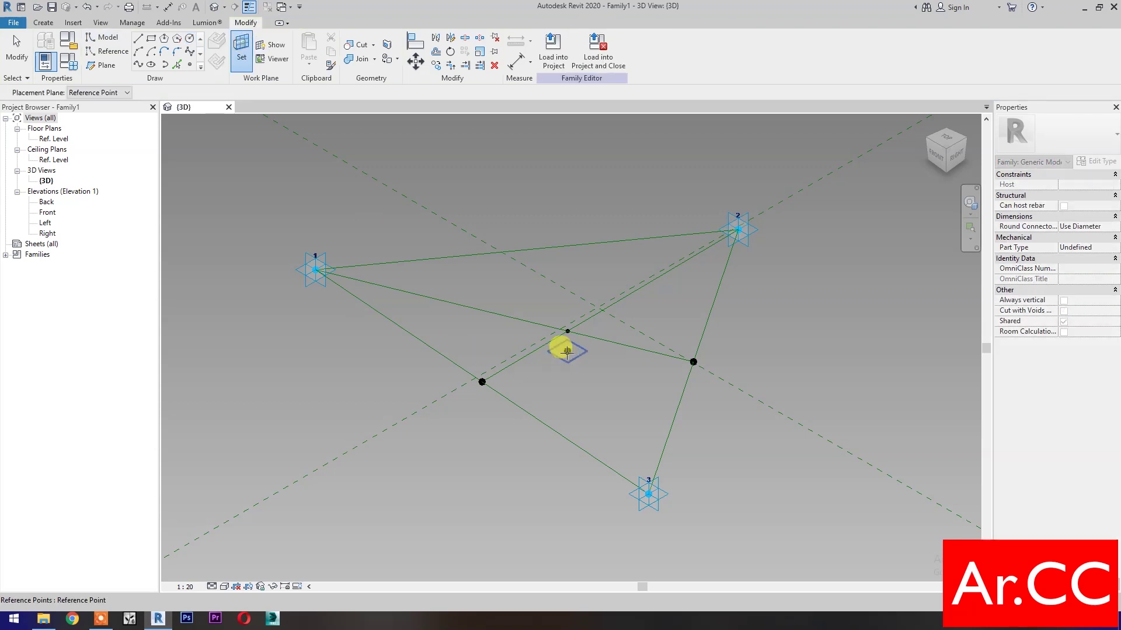
key(l)
key(i)
click(567, 350)
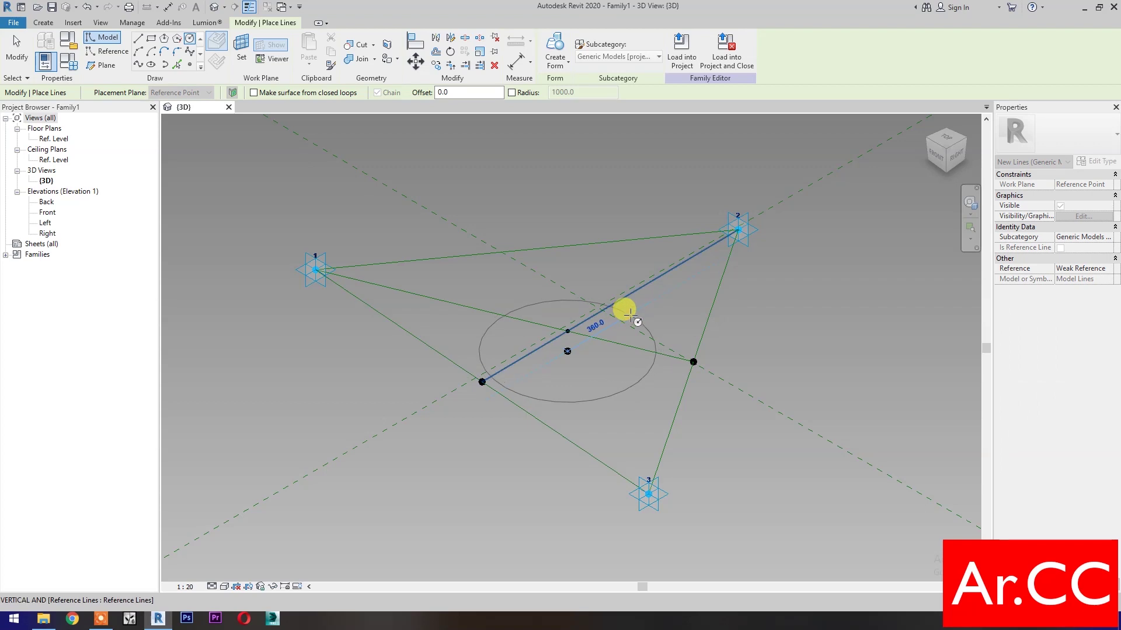
click(604, 403)
key(Escape)
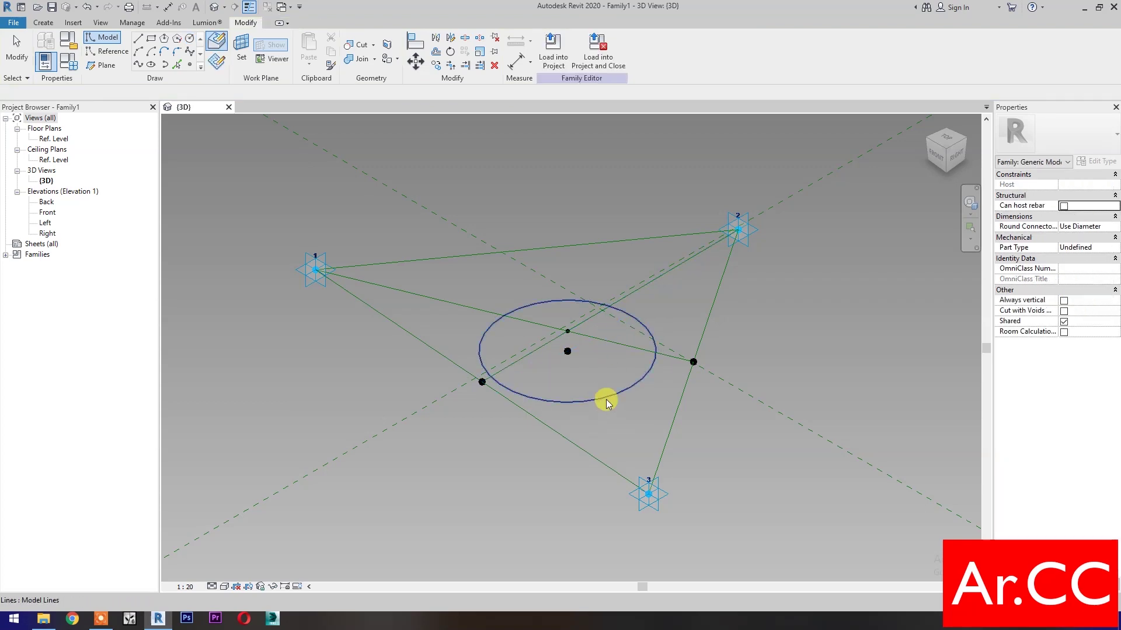
key(Escape)
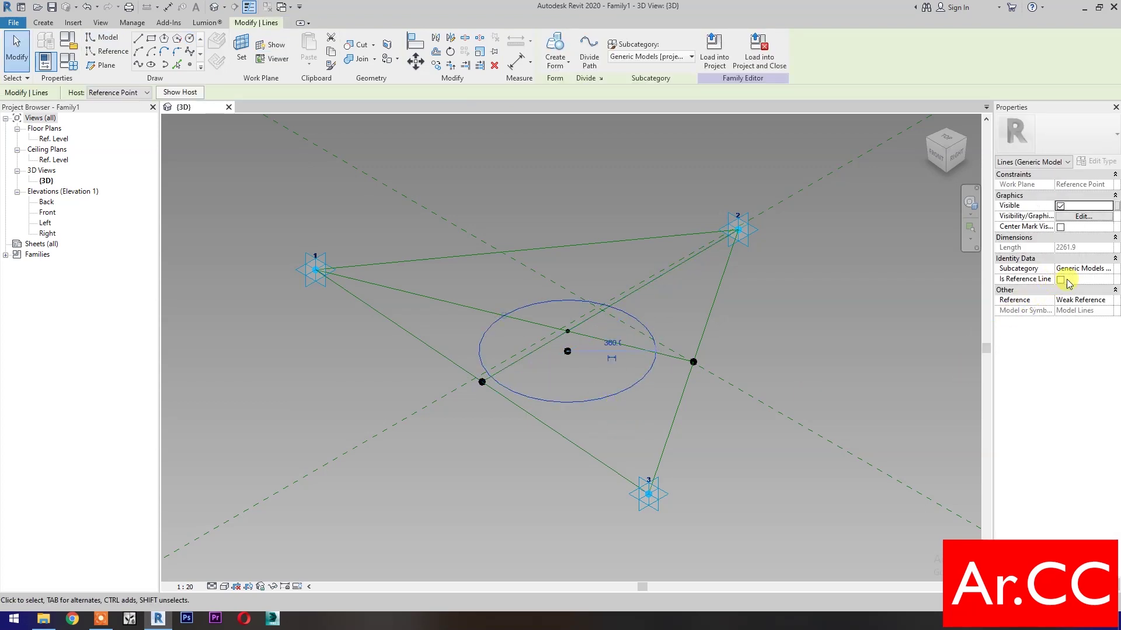
key(d)
key(i)
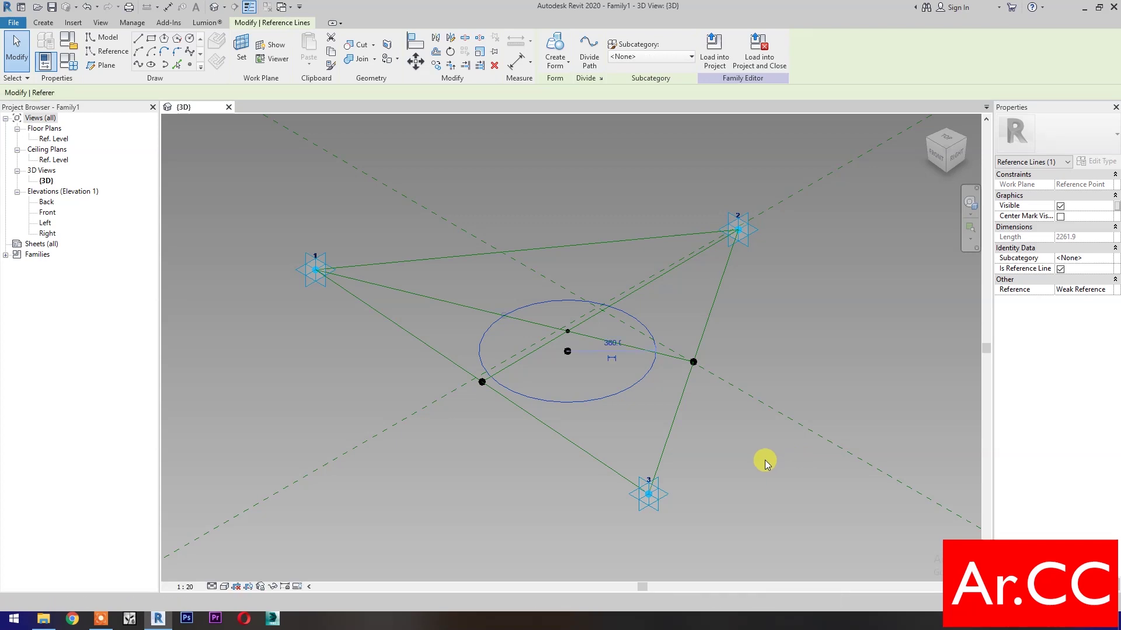
- Add a ø720 diameter dimension to the circle, labelled with a new instance parameter Diameter
click(632, 62)
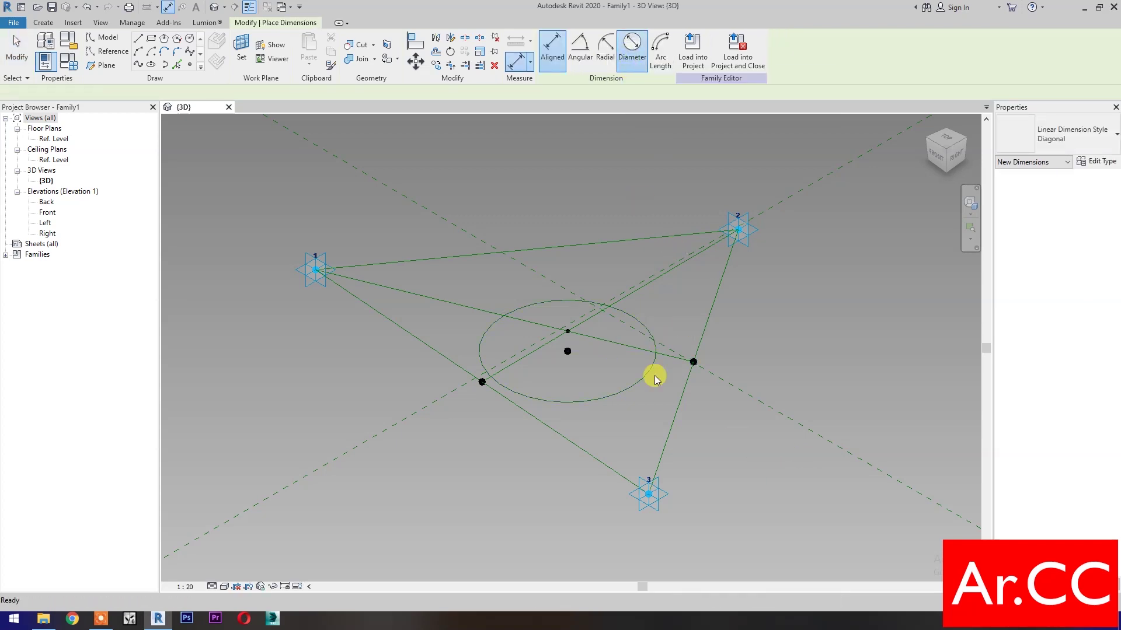
click(652, 366)
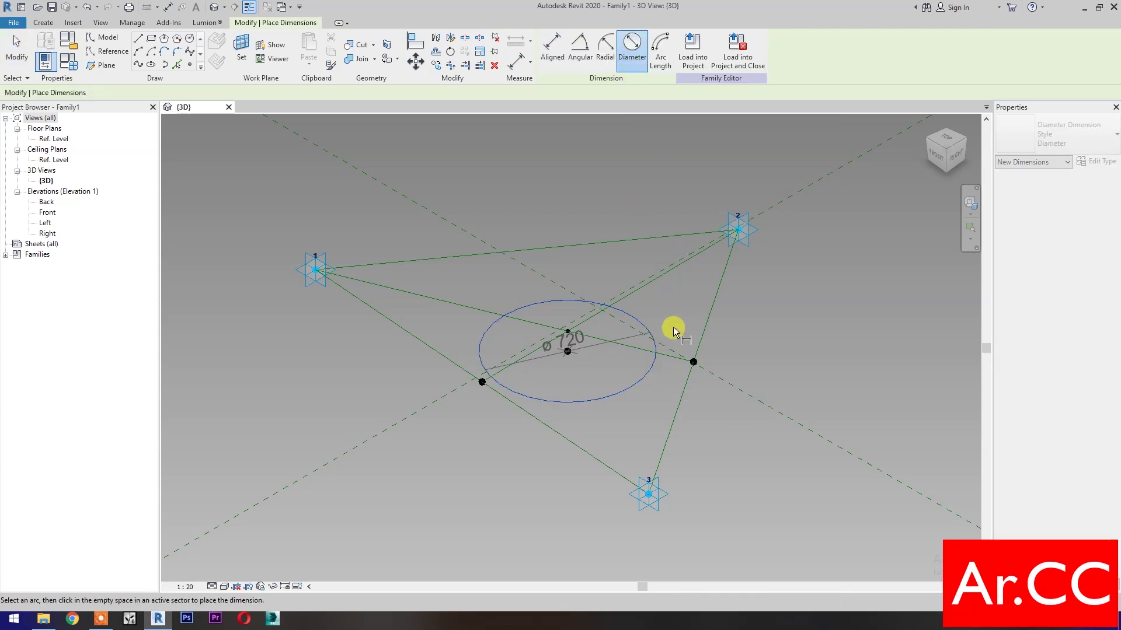
click(674, 326)
key(Escape)
key(Escape)
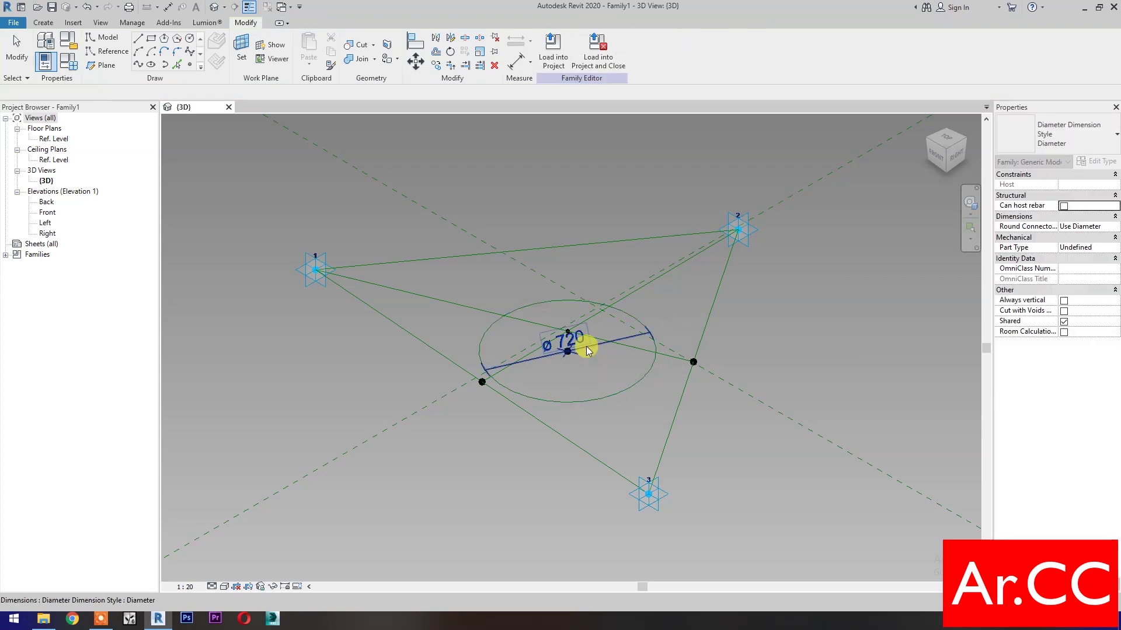
click(589, 345)
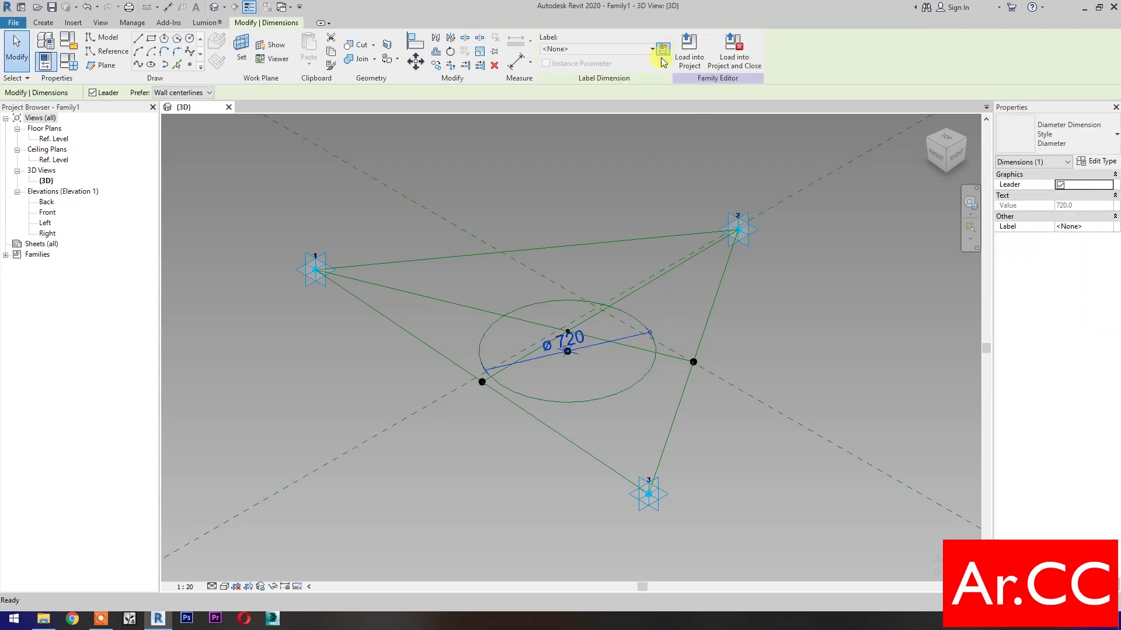
click(663, 49)
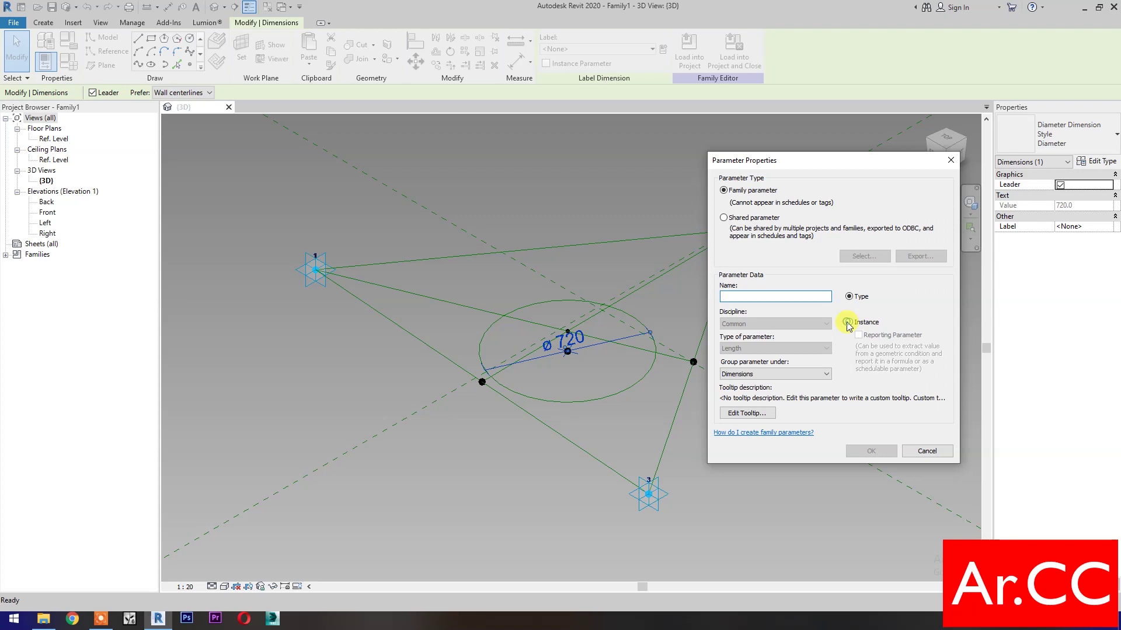
click(847, 323)
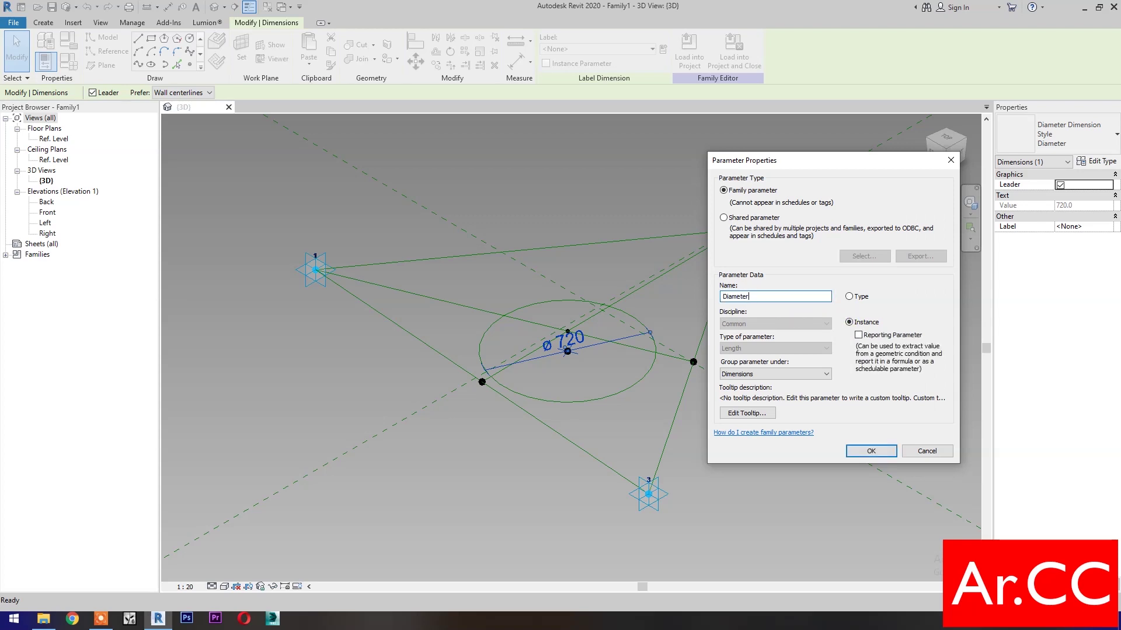
text(Diameter)
click(870, 453)
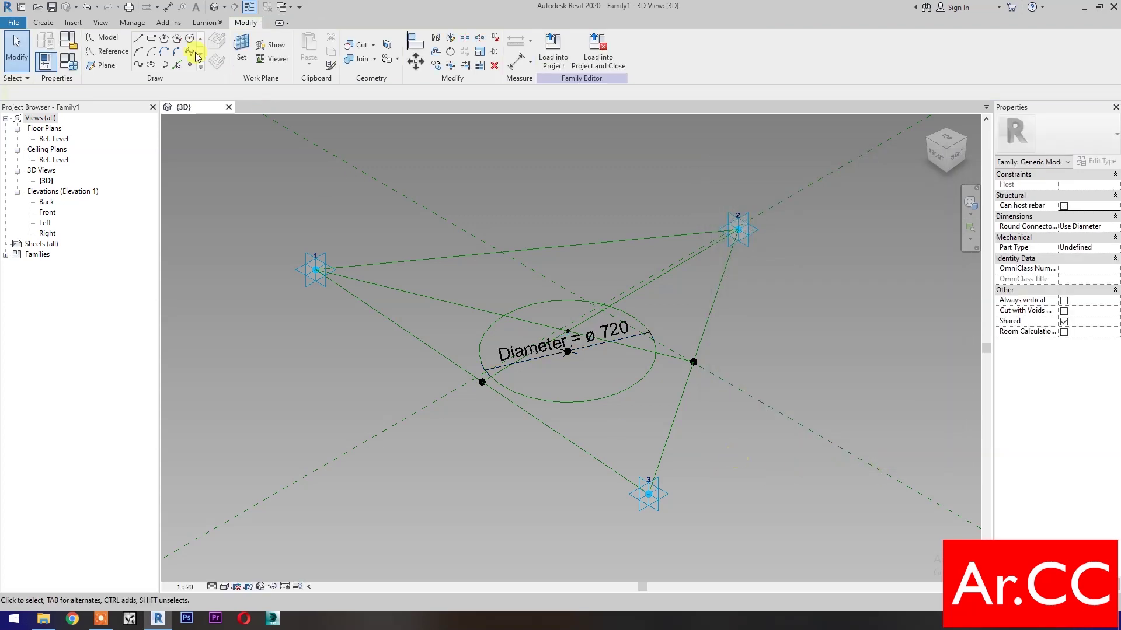
click(165, 39)
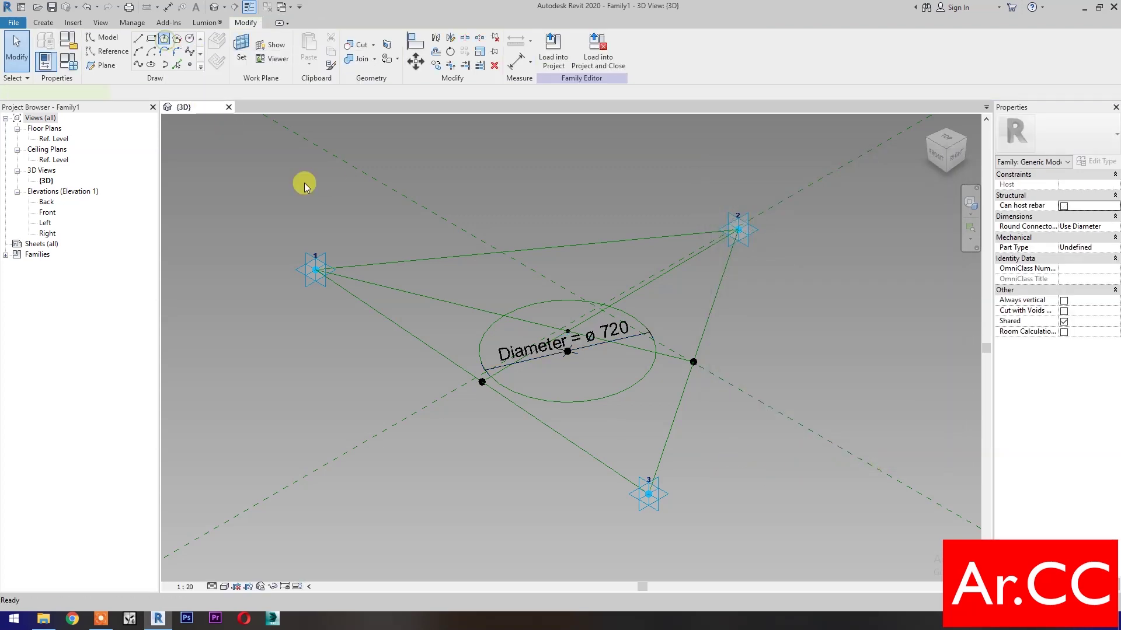
- Draw a 3-sided inscribed polygon centred on the circle's centre, corner on the circle
click(566, 349)
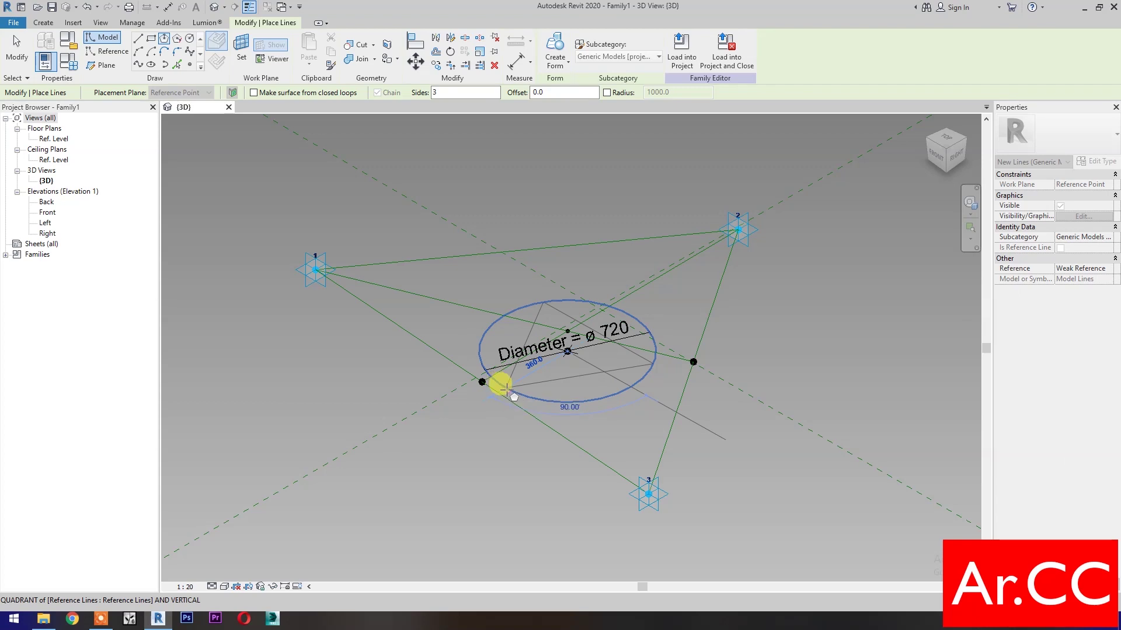
click(506, 388)
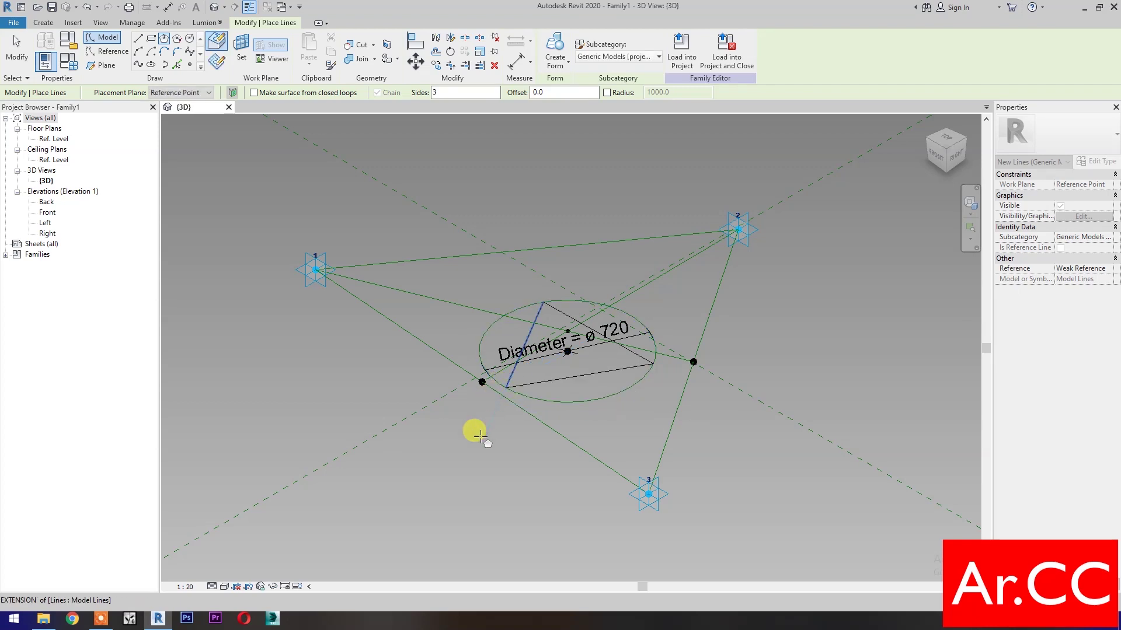
key(Escape)
key(Escape)
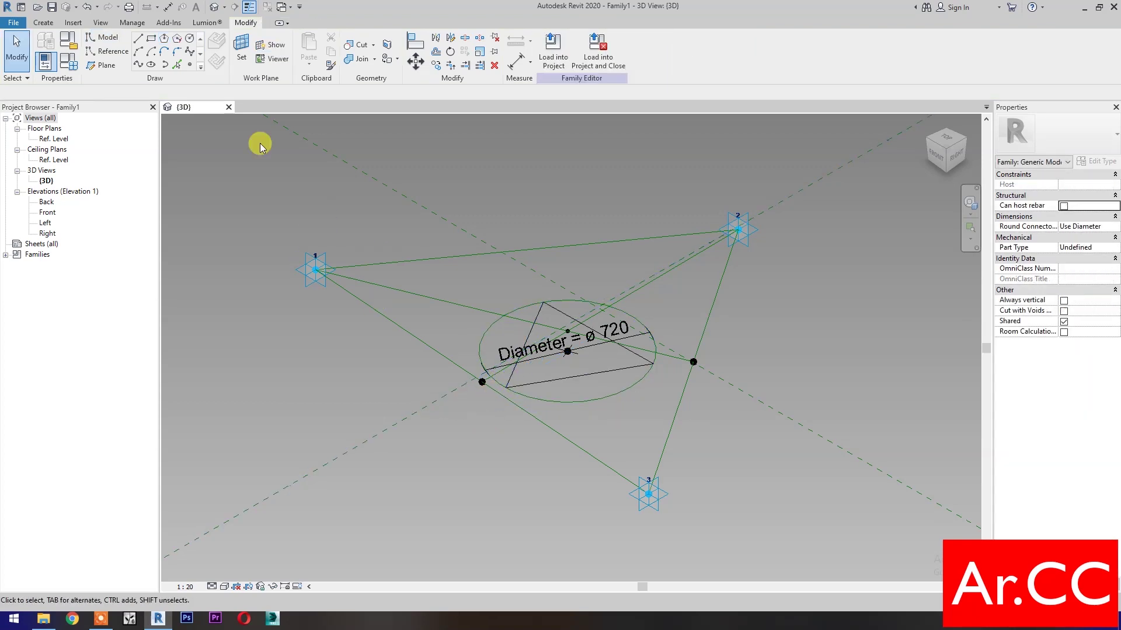
click(186, 65)
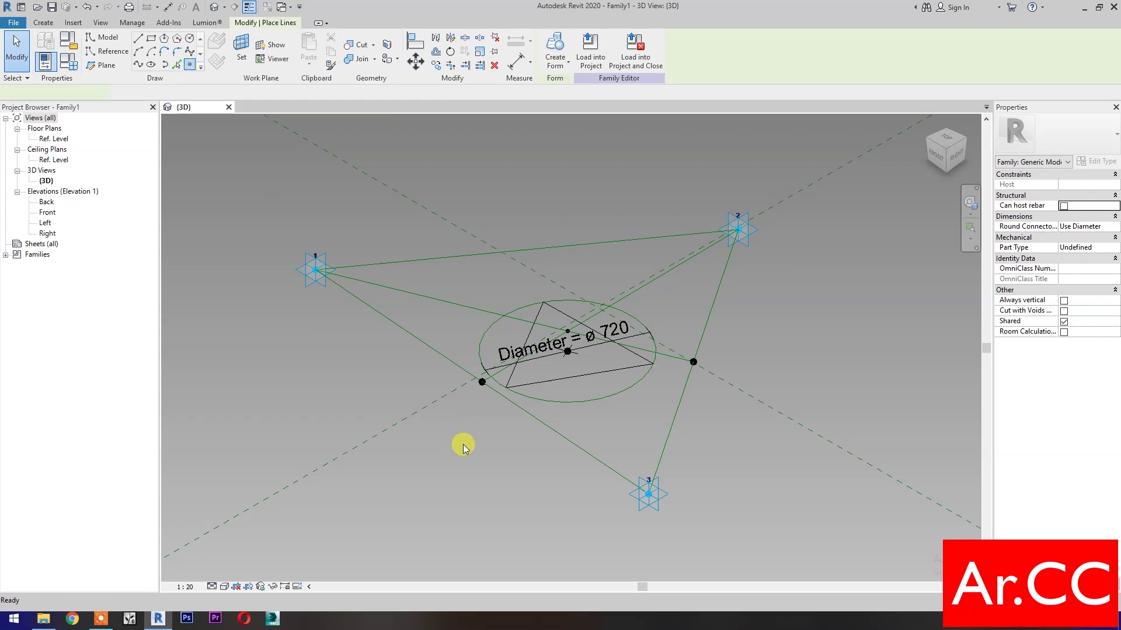
- Place three points on the circle and host the lower-left one by intersection
click(497, 382)
click(565, 300)
click(644, 372)
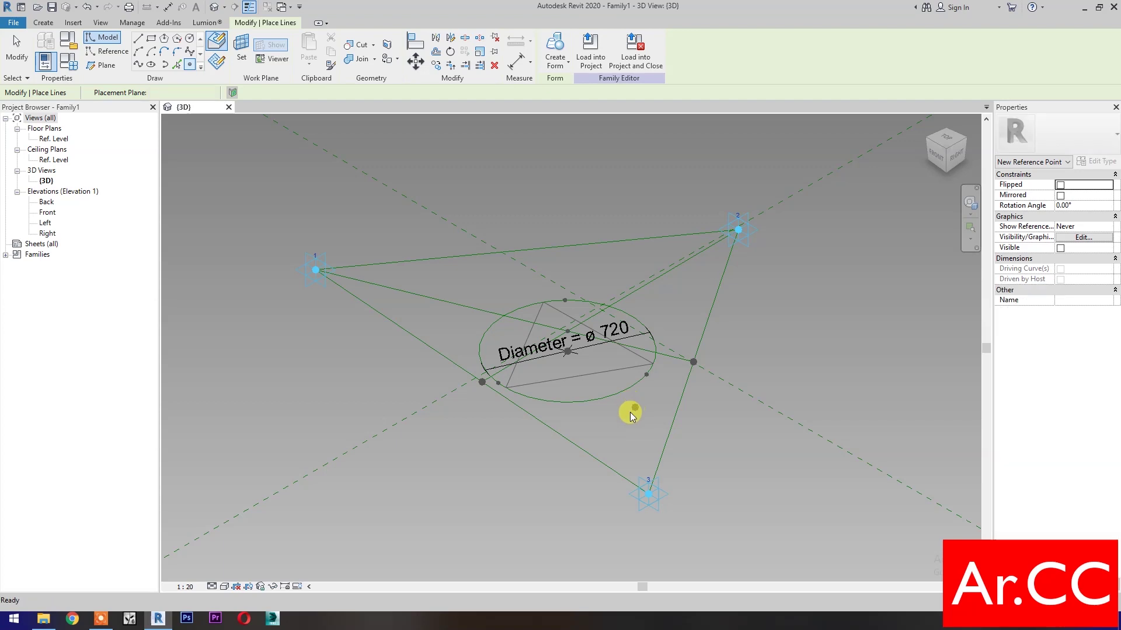
key(Escape)
key(Escape)
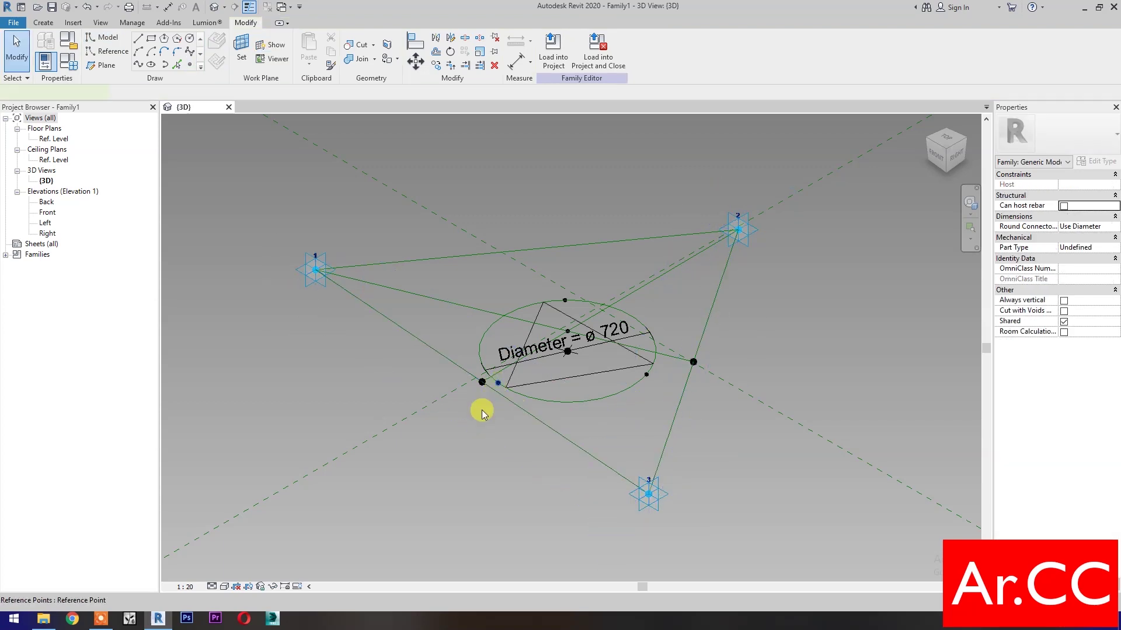
click(498, 383)
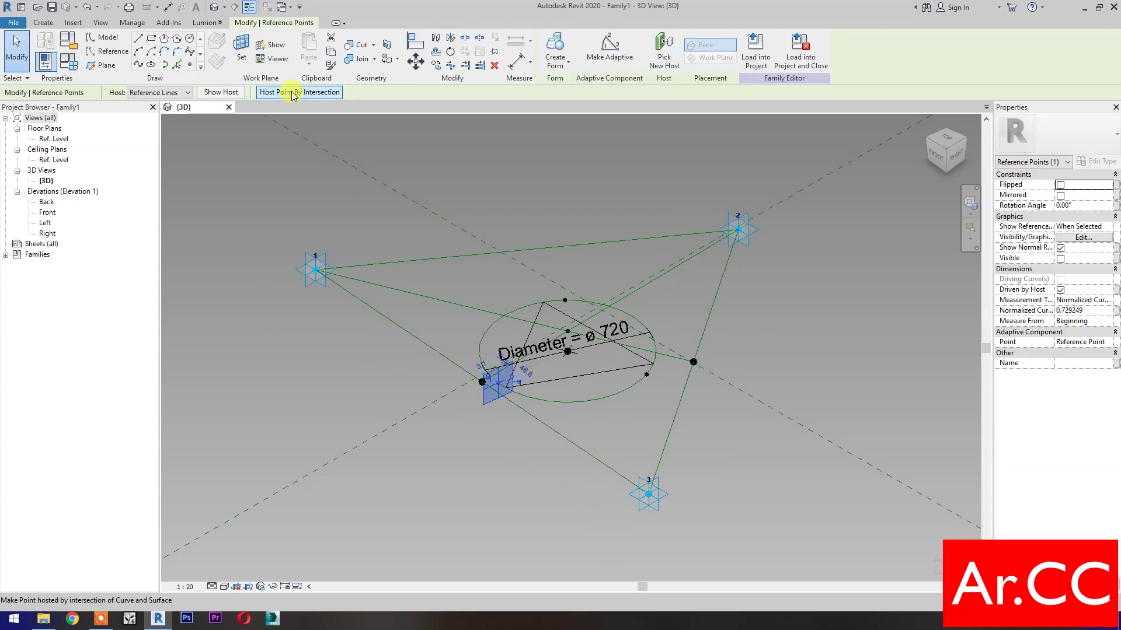
click(294, 92)
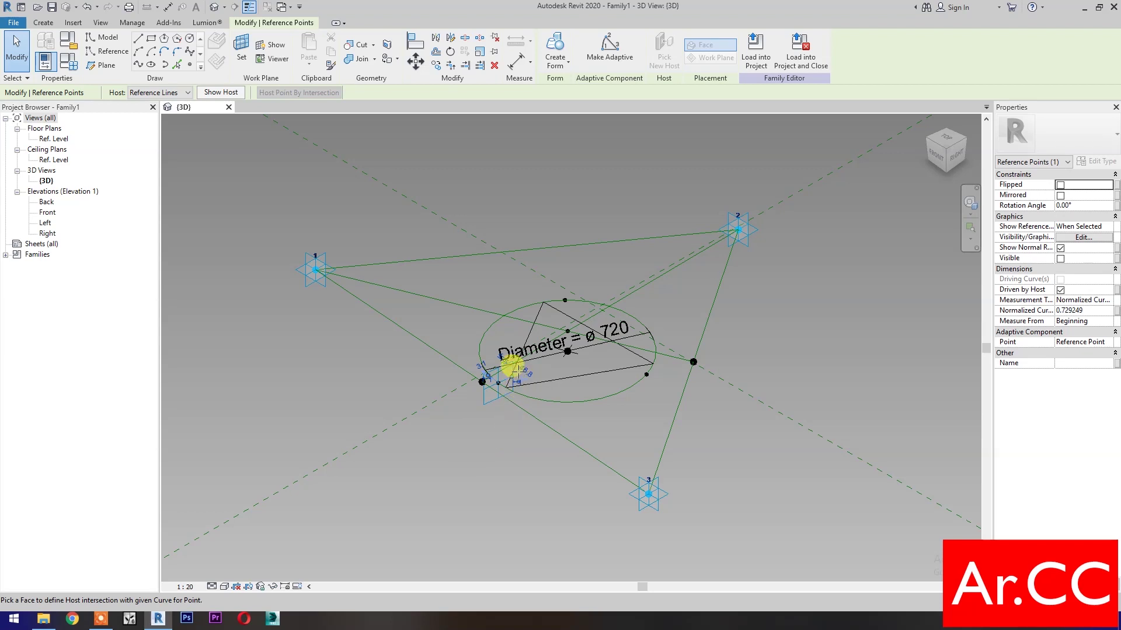
click(498, 450)
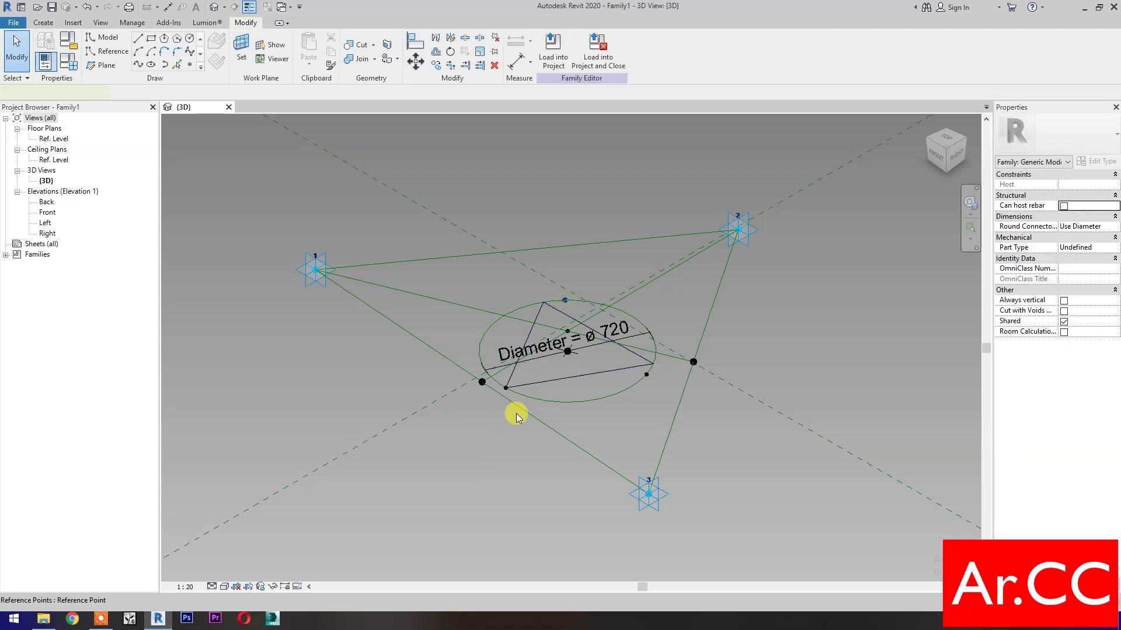
- Host the top and right-hand circle points at their plane intersections
key(ctrl+Left)
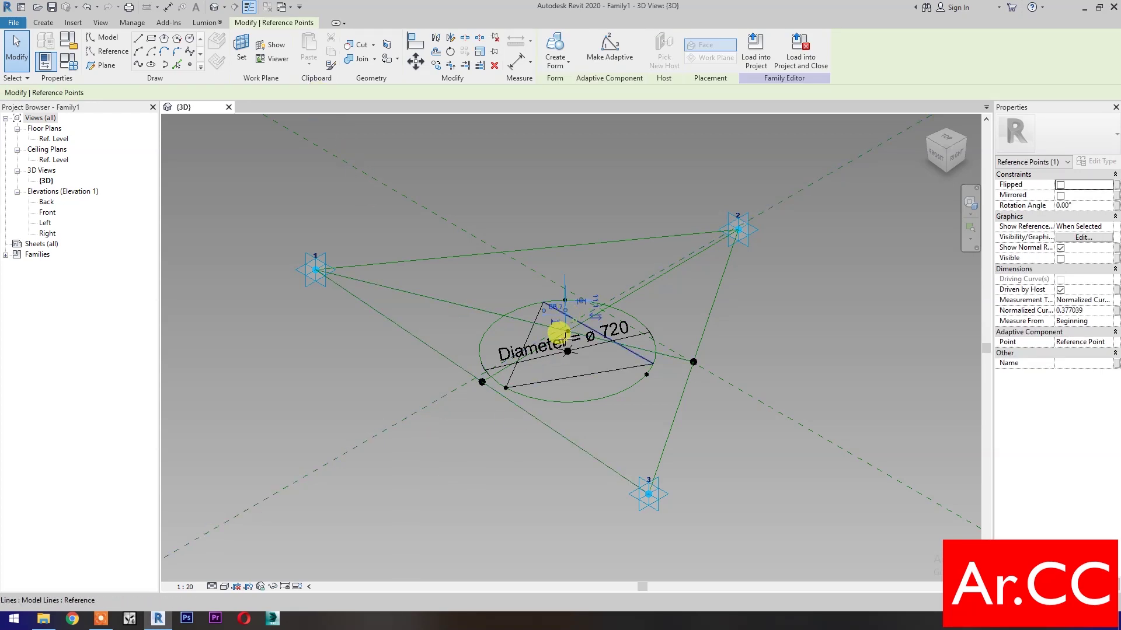
click(502, 447)
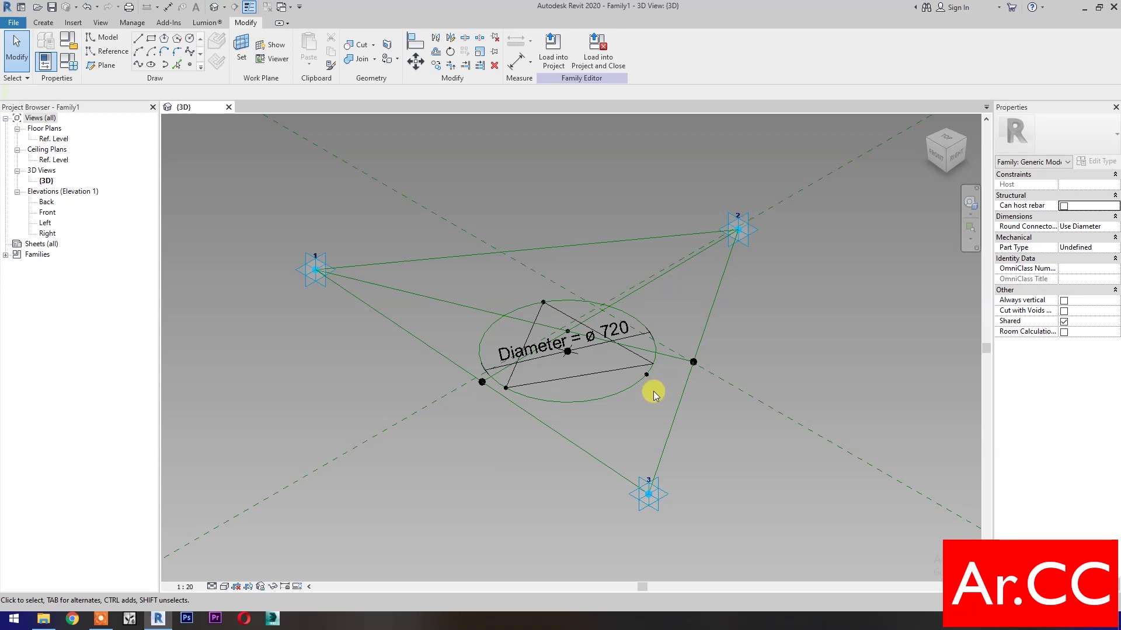
click(647, 373)
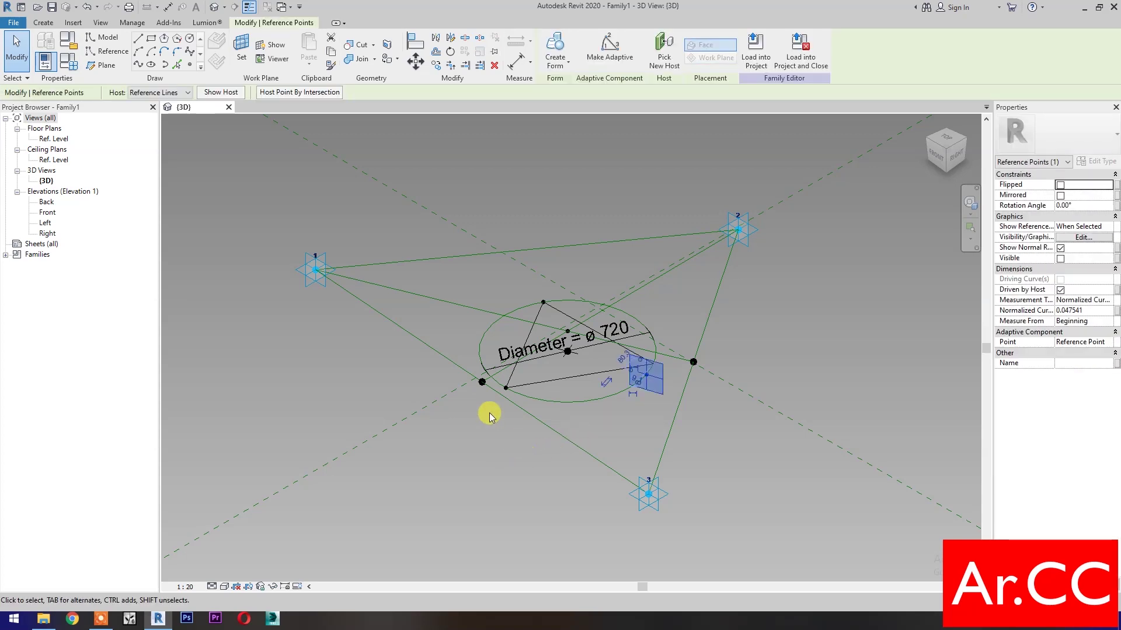
click(299, 92)
click(588, 403)
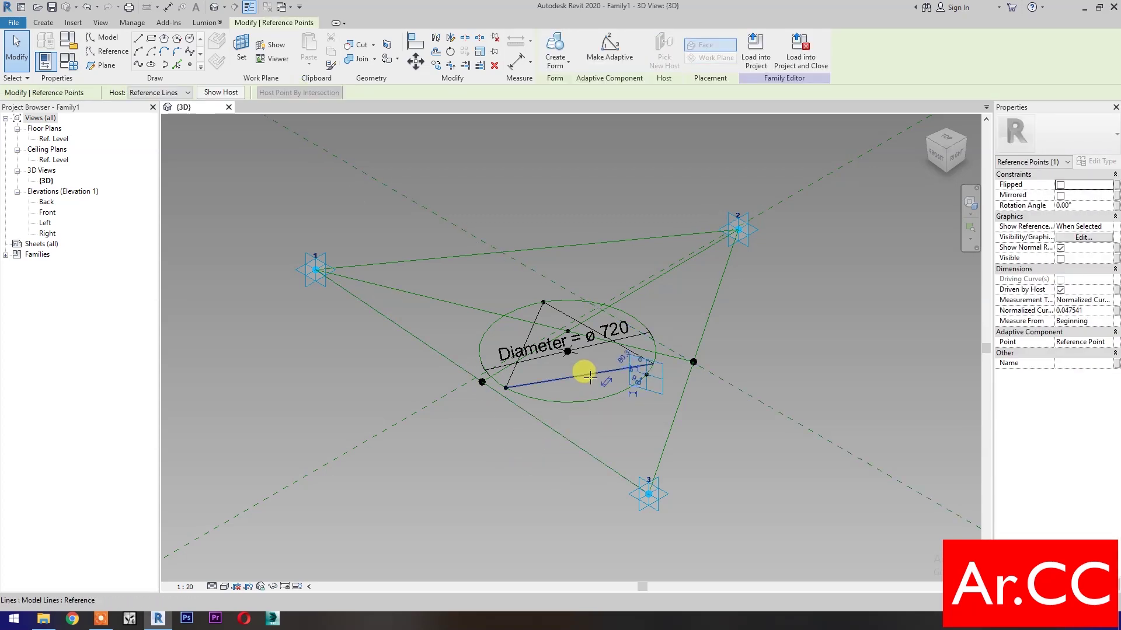
click(555, 471)
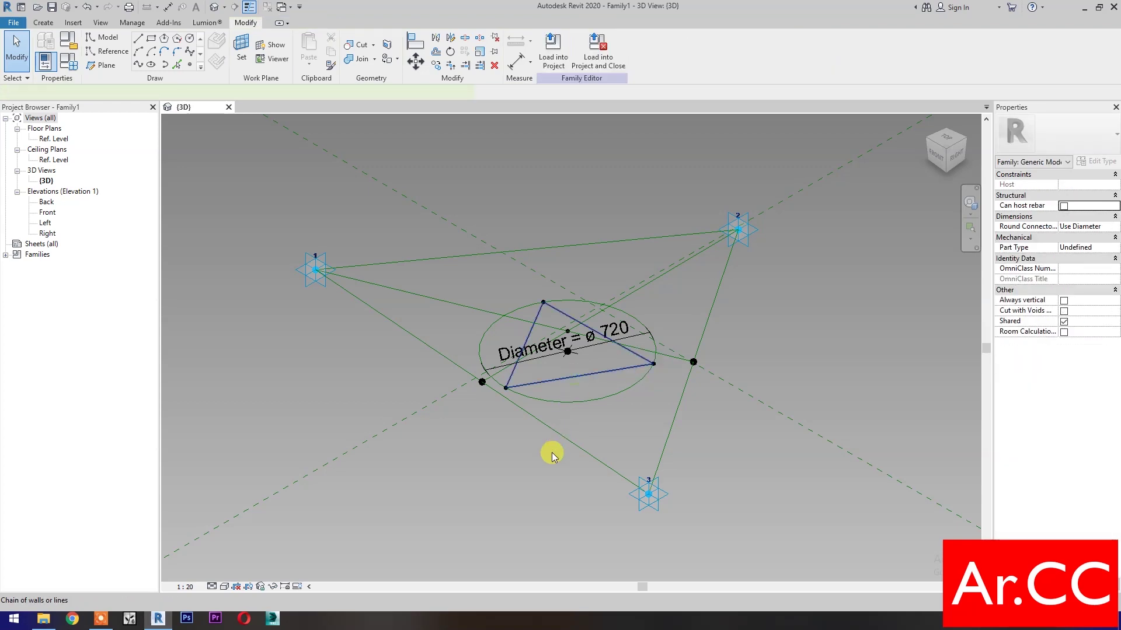
click(556, 447)
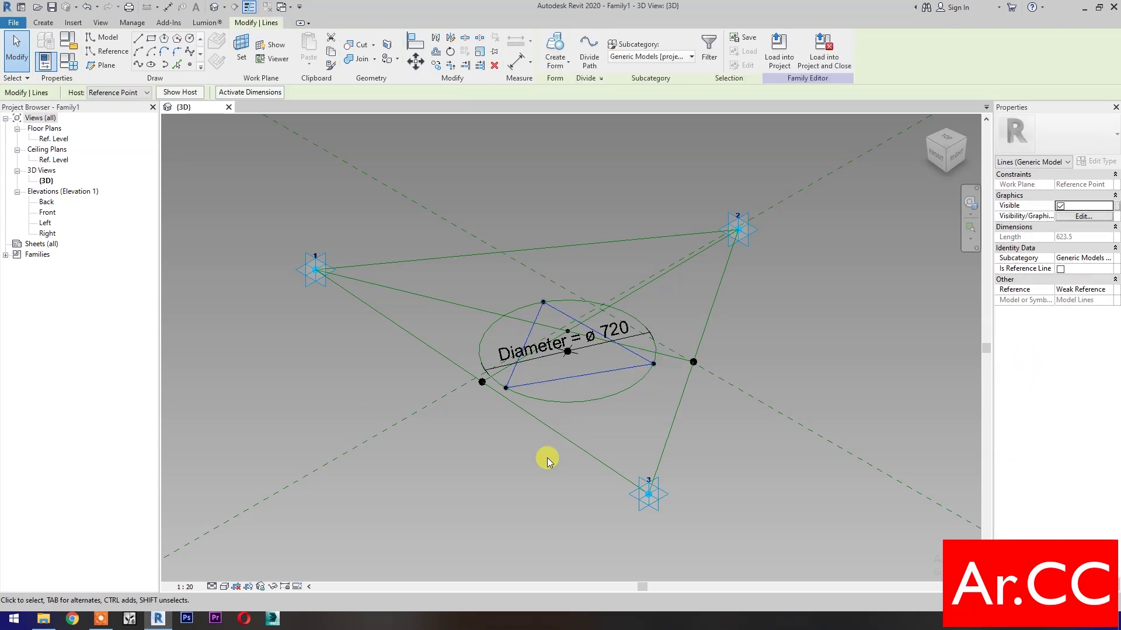
- Join point 1 to the top circle point with a reference line, and circle points to points 2 and 3
click(547, 459)
drag(233, 216, 446, 320)
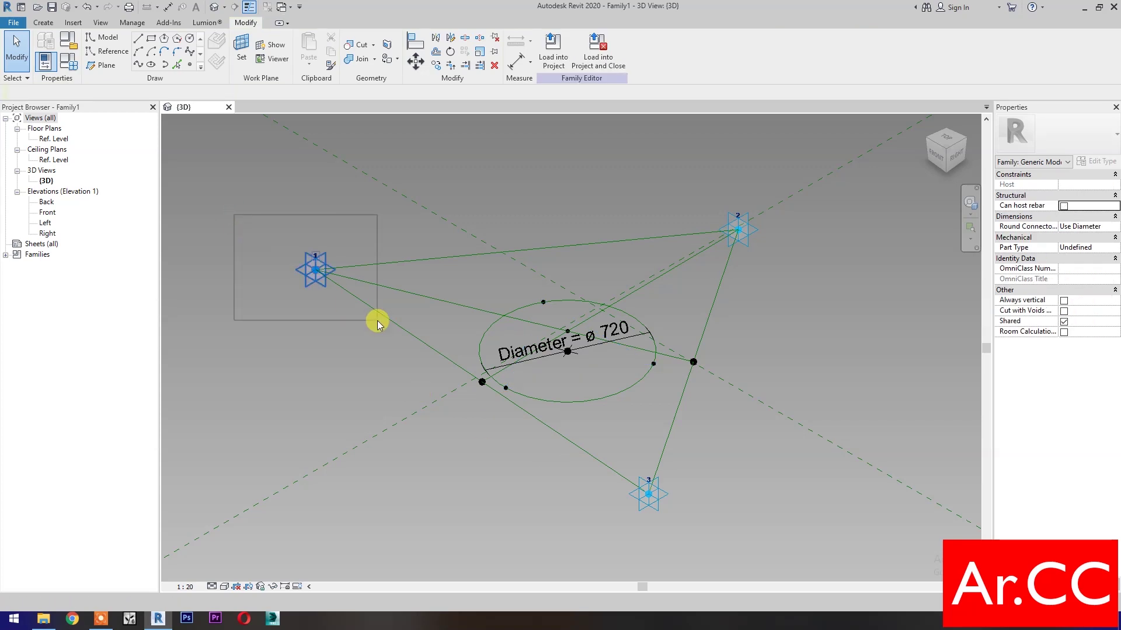
ctrl+click(542, 302)
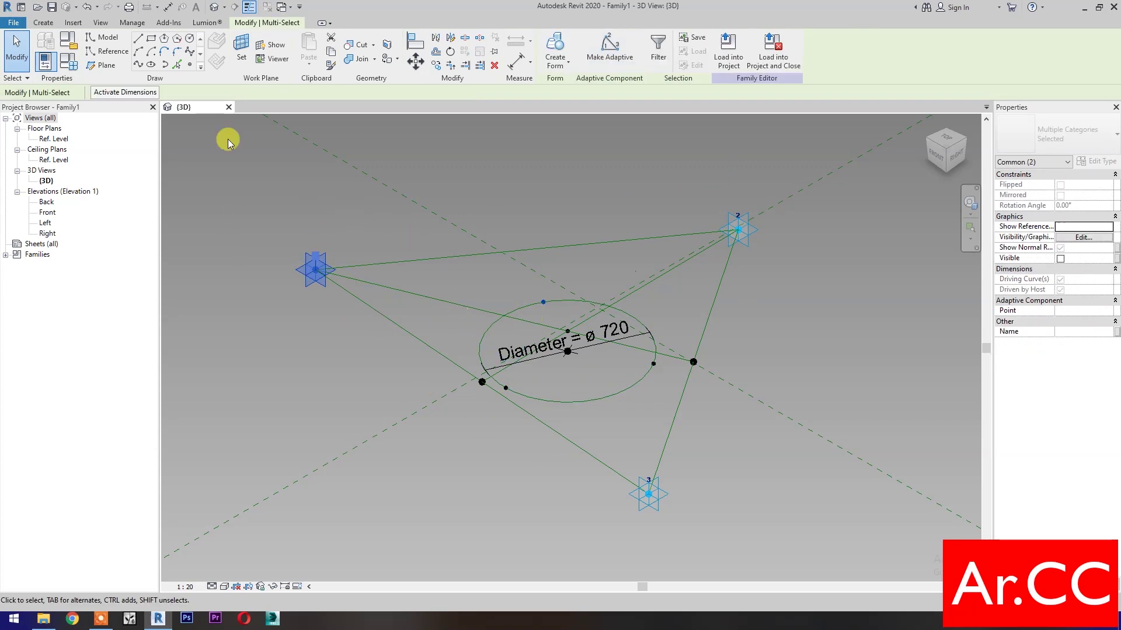
click(135, 64)
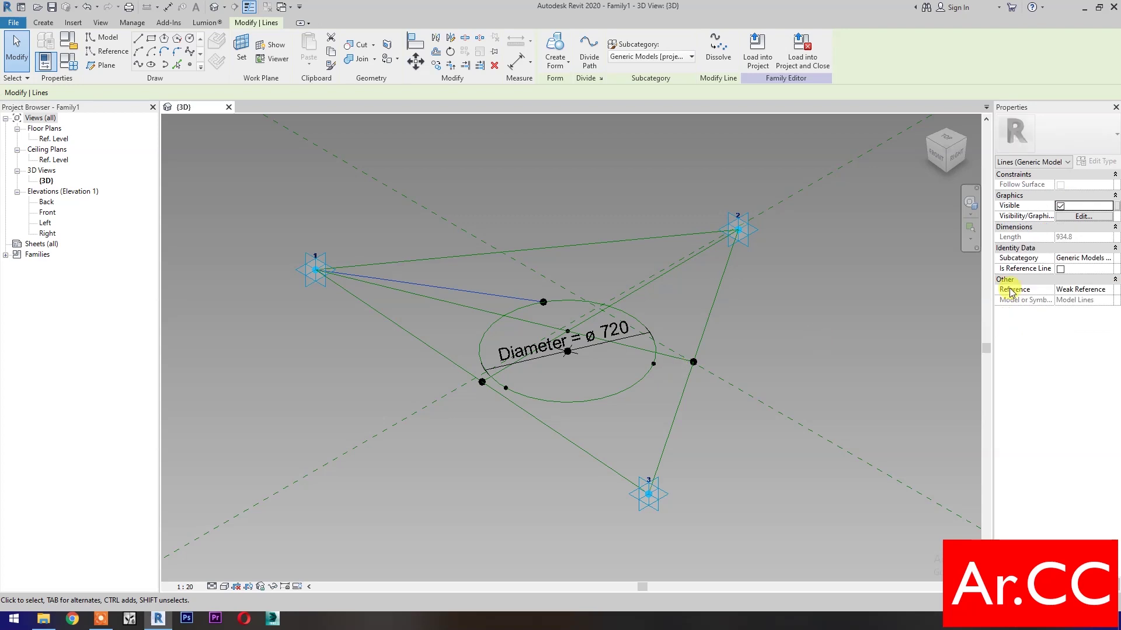
click(1061, 273)
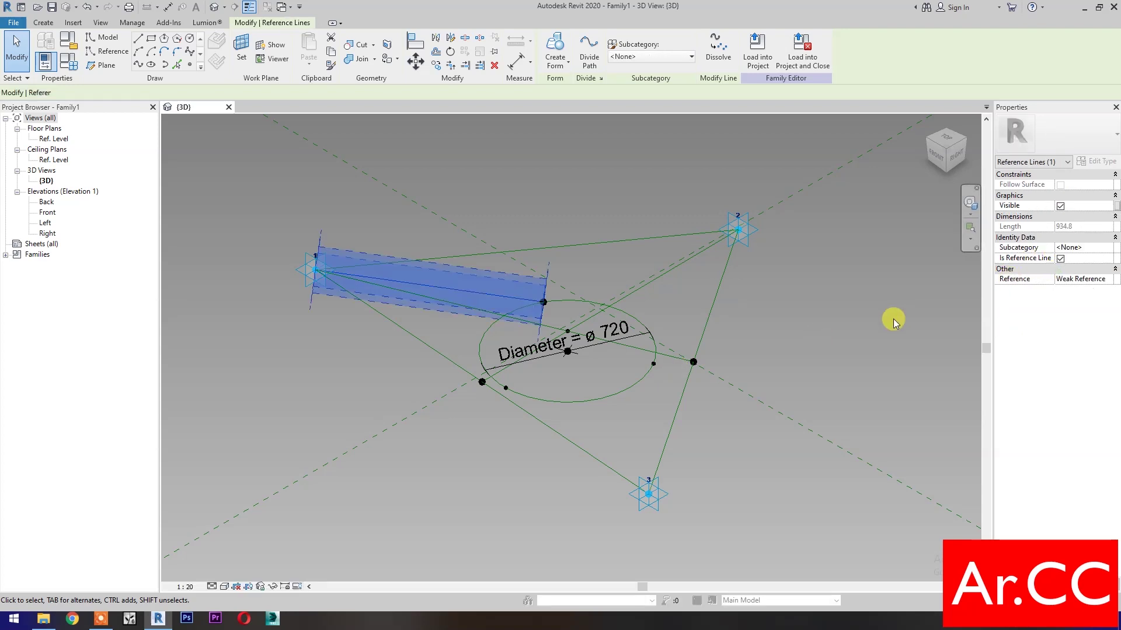
click(532, 178)
drag(499, 161, 758, 310)
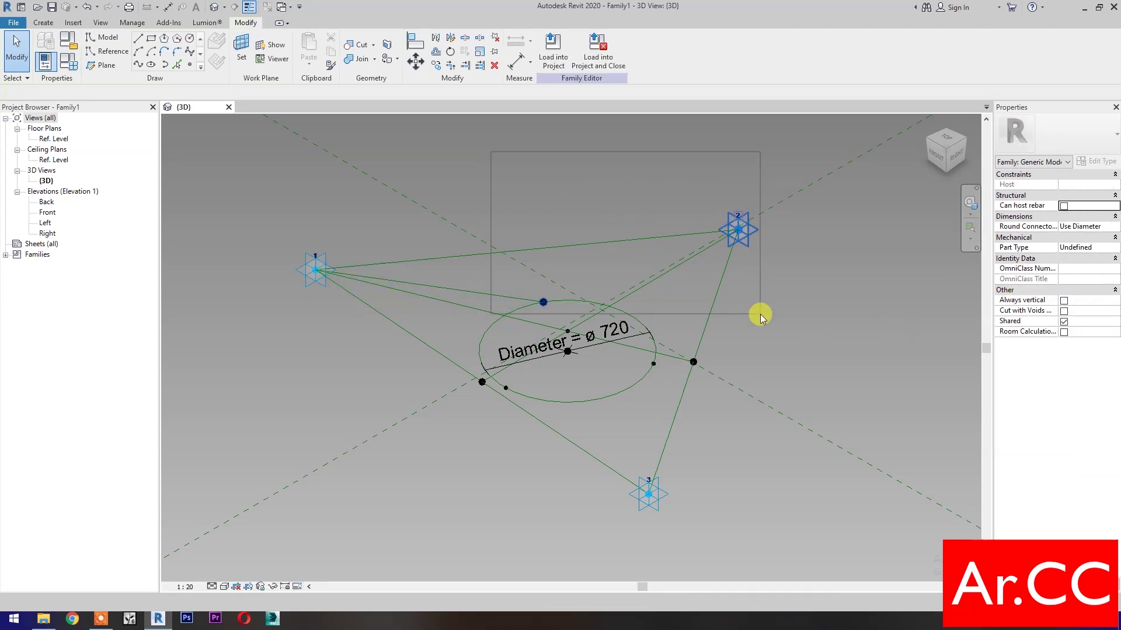
click(139, 64)
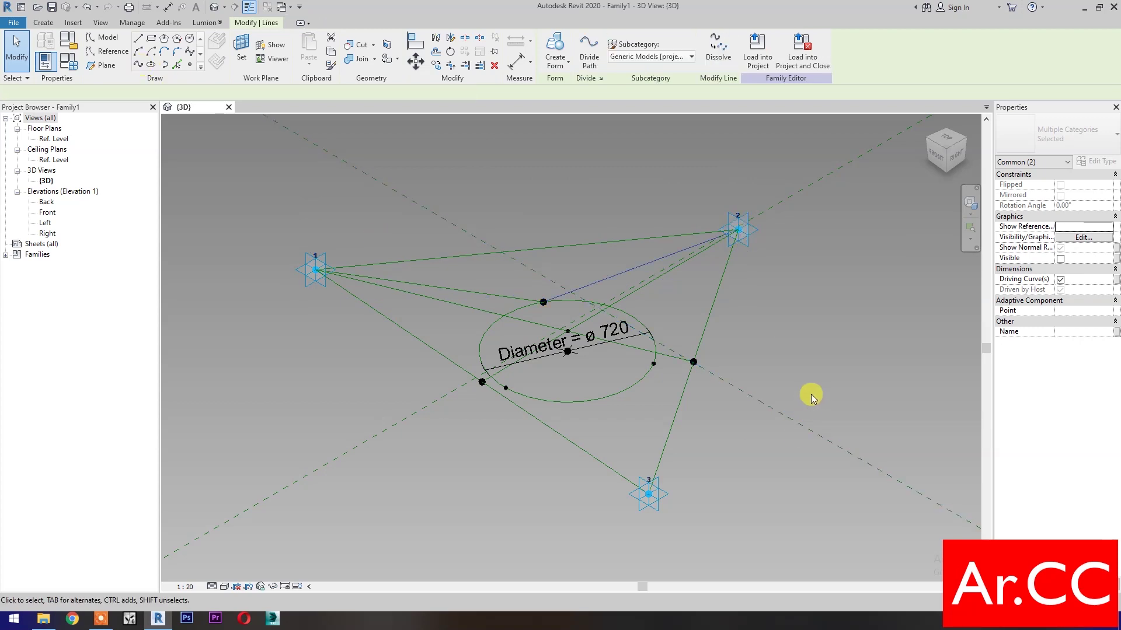
drag(617, 543, 671, 352)
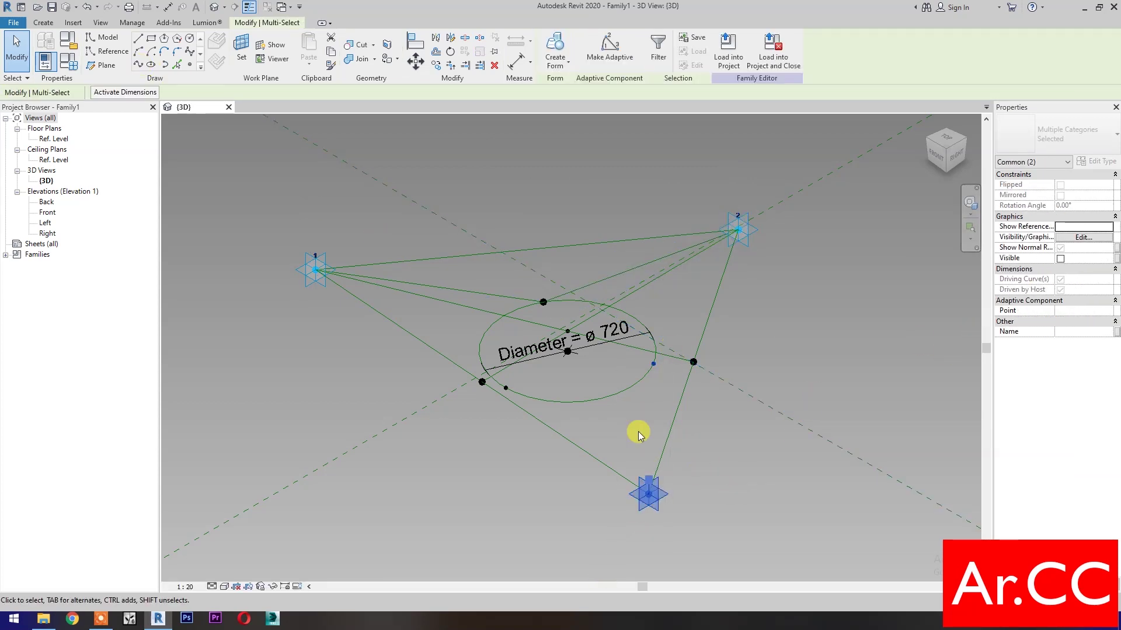
click(138, 65)
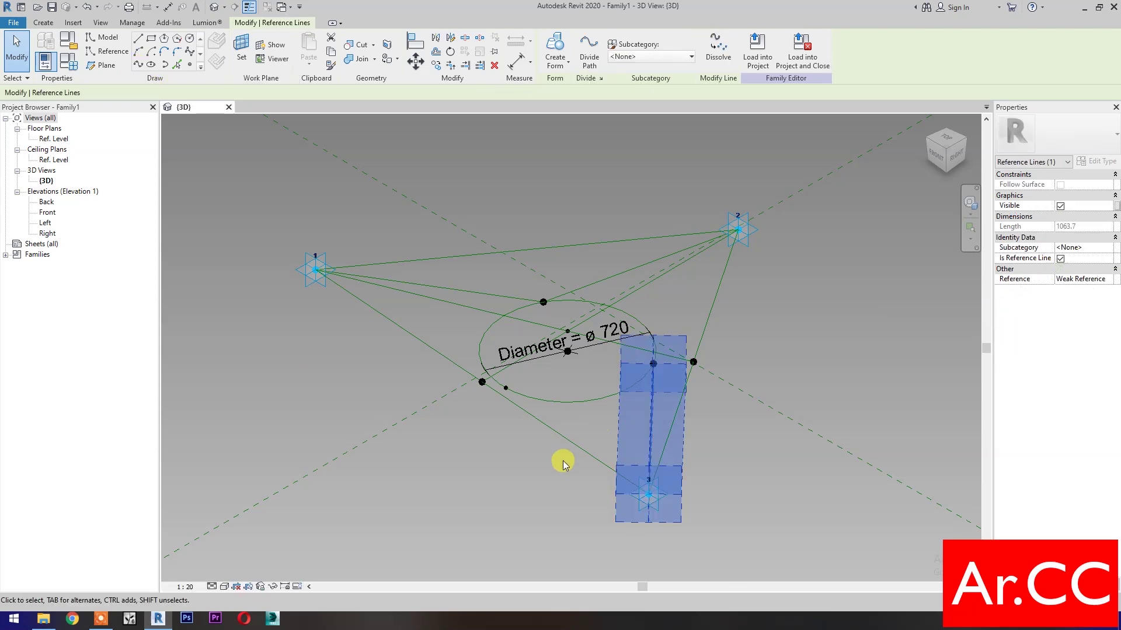
- Add reference lines from the right circle point to point 2 and lower-left circle point to point 3
click(617, 428)
click(653, 364)
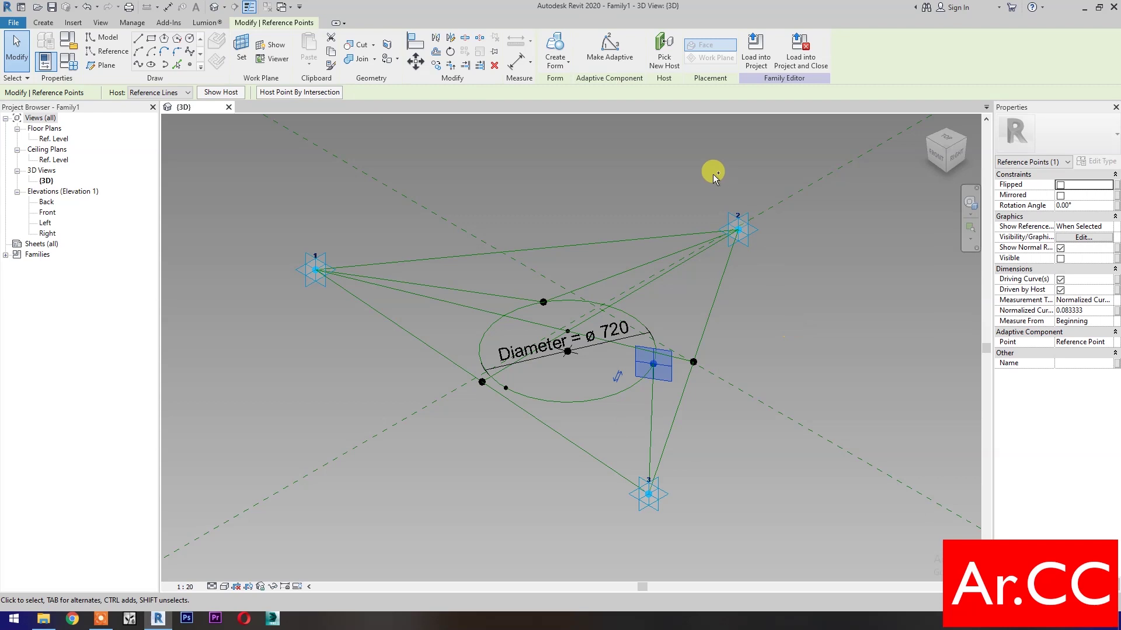
ctrl+click(737, 230)
click(138, 65)
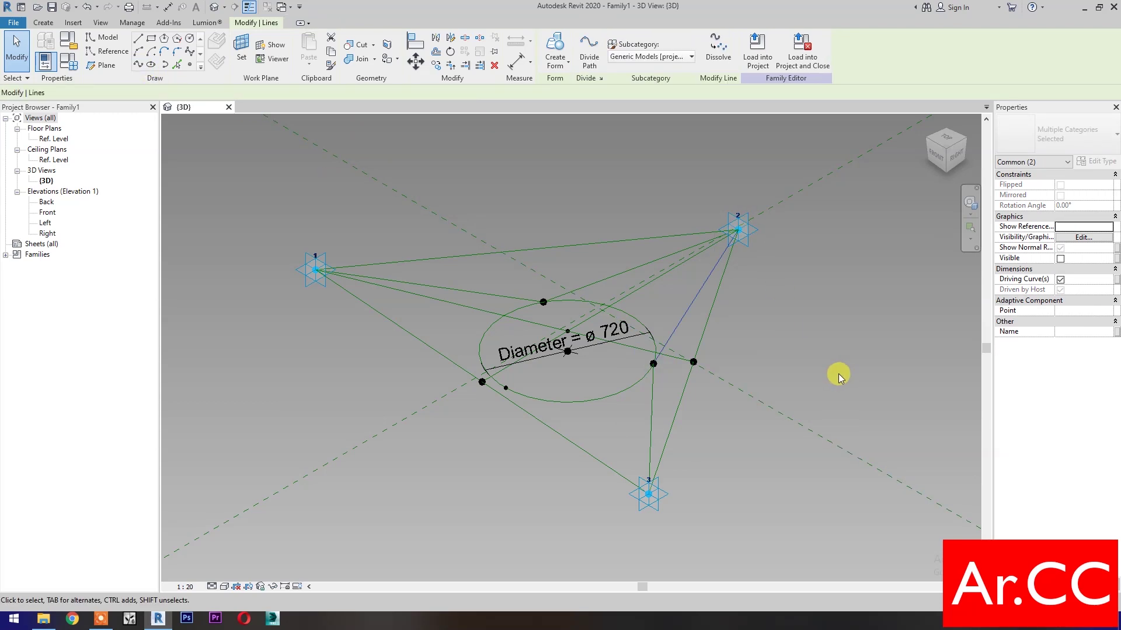
click(1059, 269)
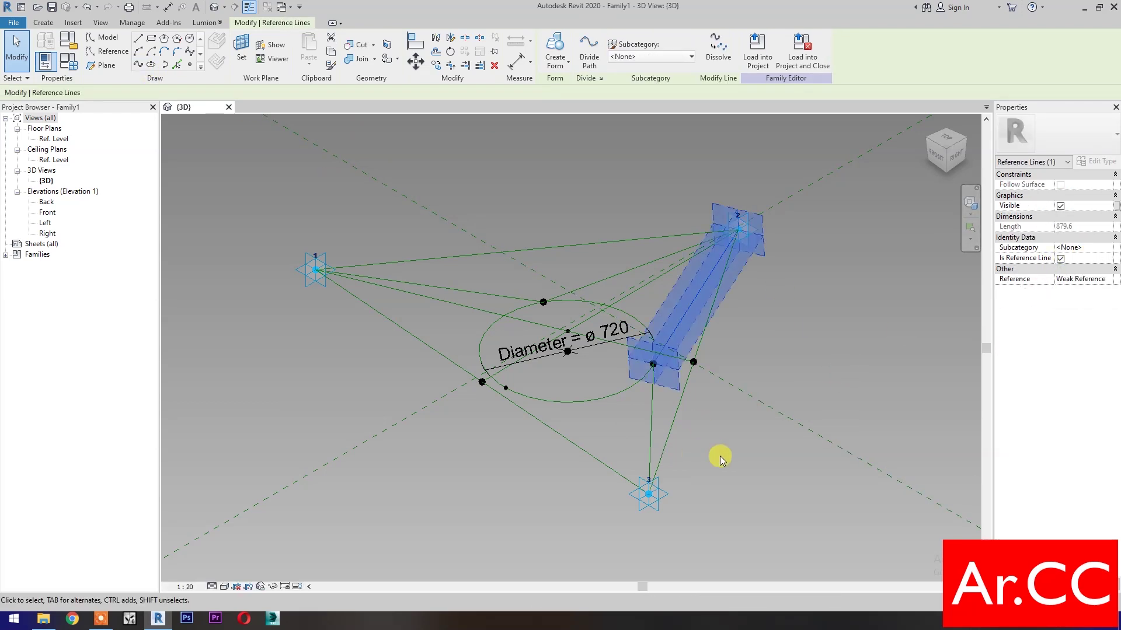
click(486, 453)
click(506, 387)
drag(612, 549, 707, 482)
click(139, 65)
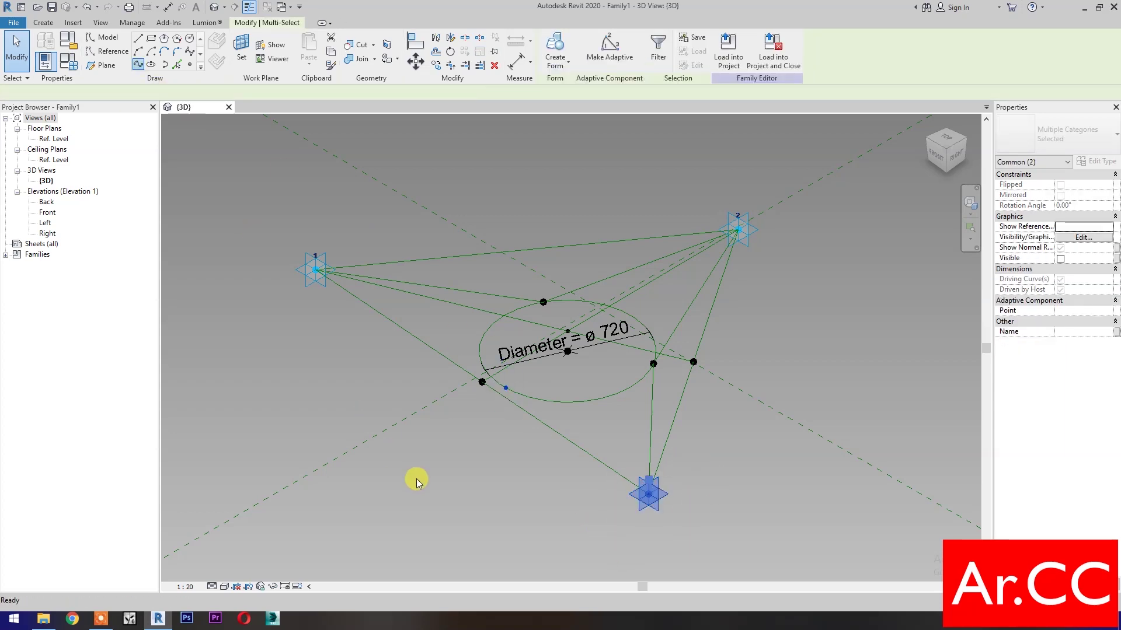
click(1060, 269)
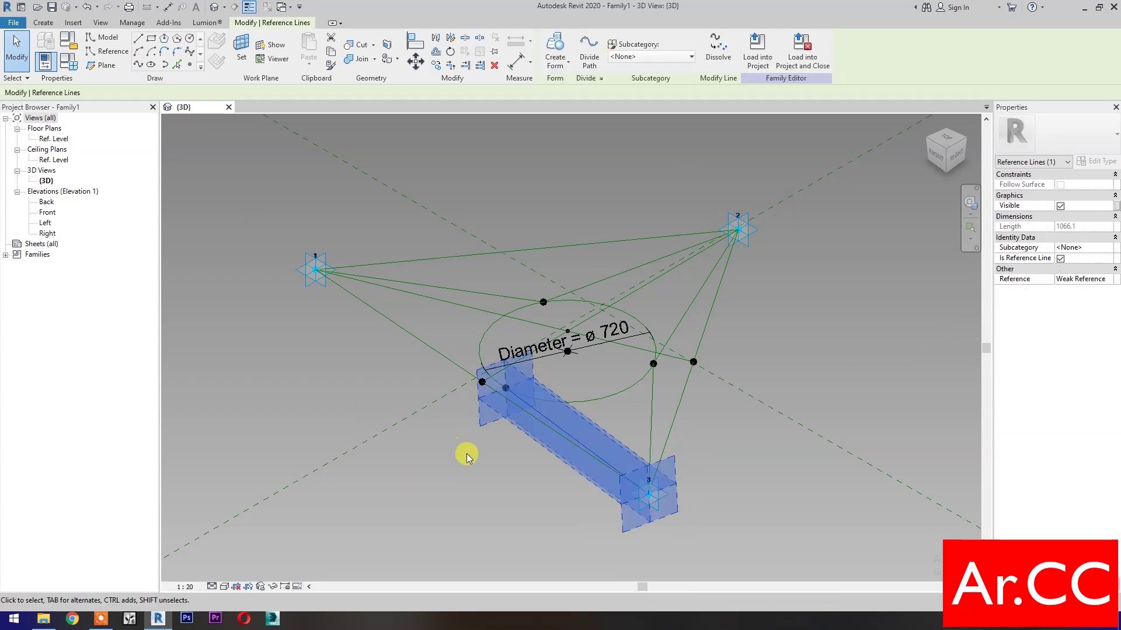
- Join the lower-left circle point to point 1 with a reference line
click(467, 454)
drag(468, 481, 468, 481)
ctrl+drag(261, 229, 326, 353)
click(139, 66)
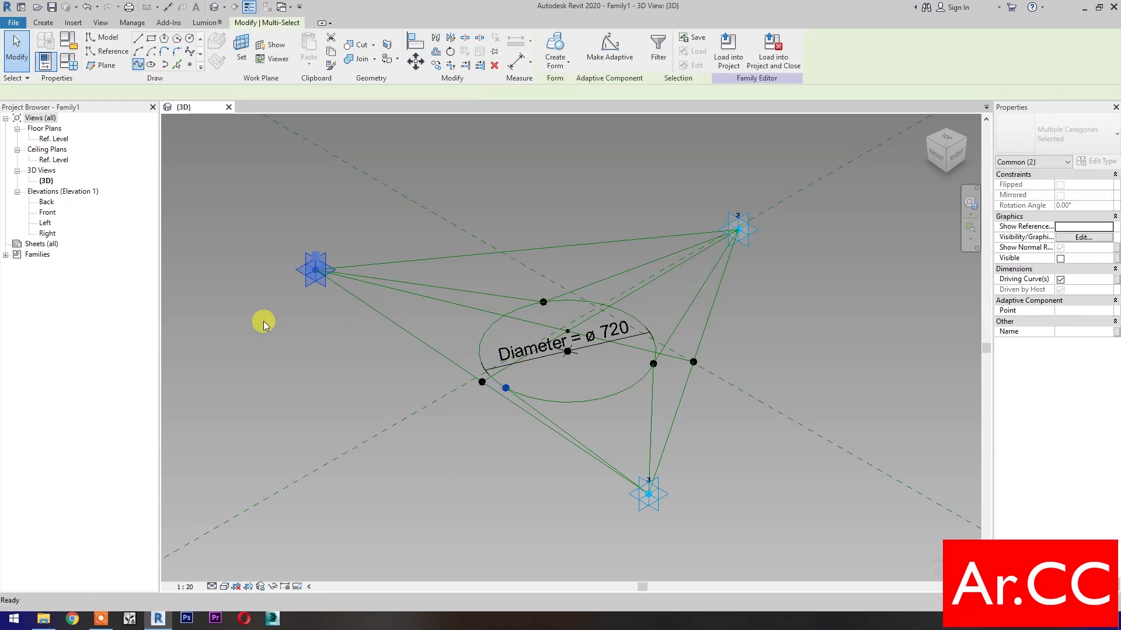
click(1060, 269)
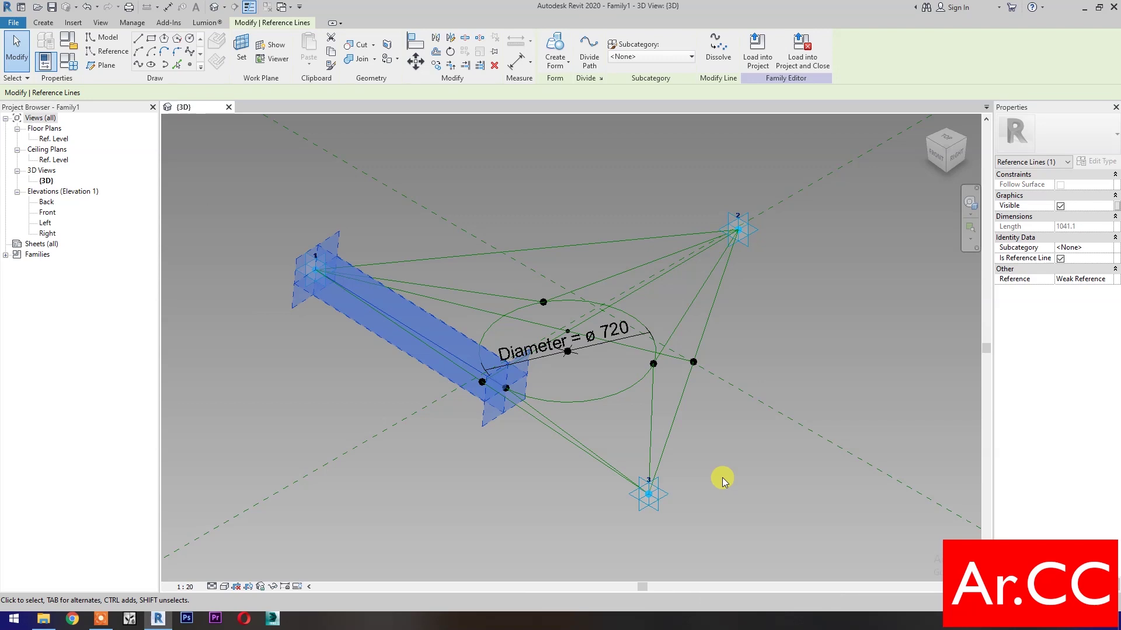
click(723, 477)
- Create a surface form from the three reference lines forming the triangle at points 1 and 2
key(Tab)
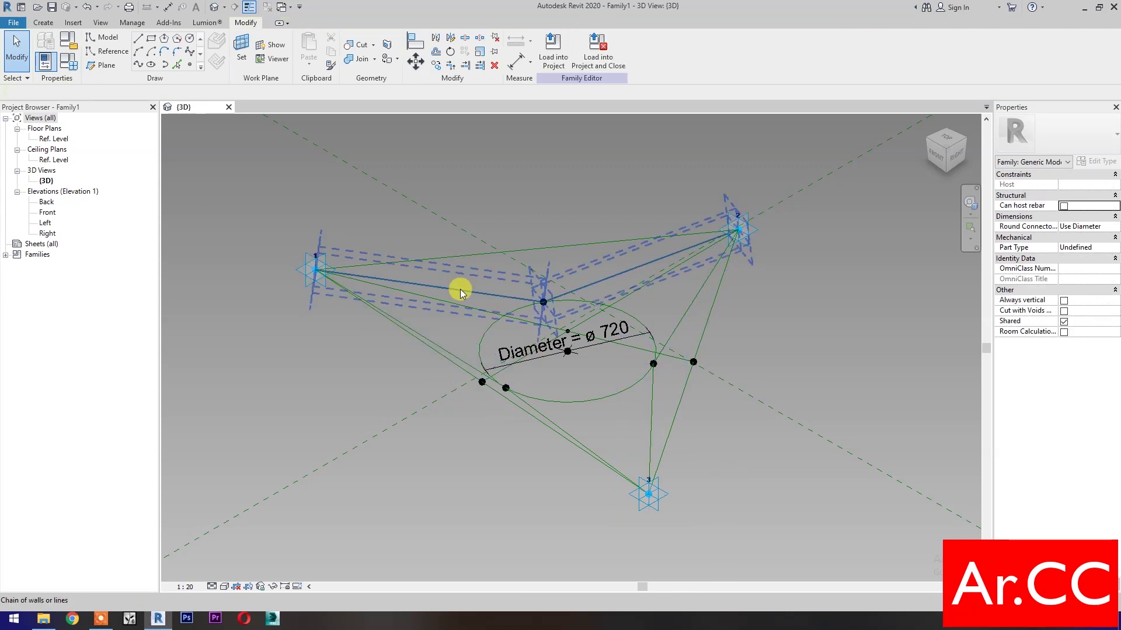
click(545, 248)
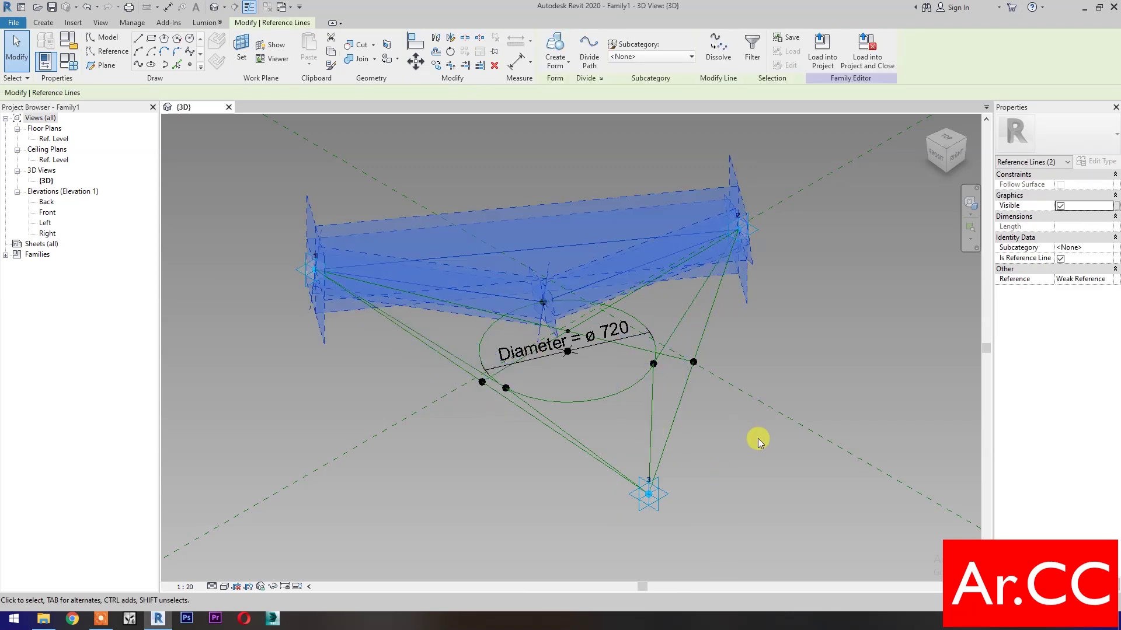
ctrl+click(712, 305)
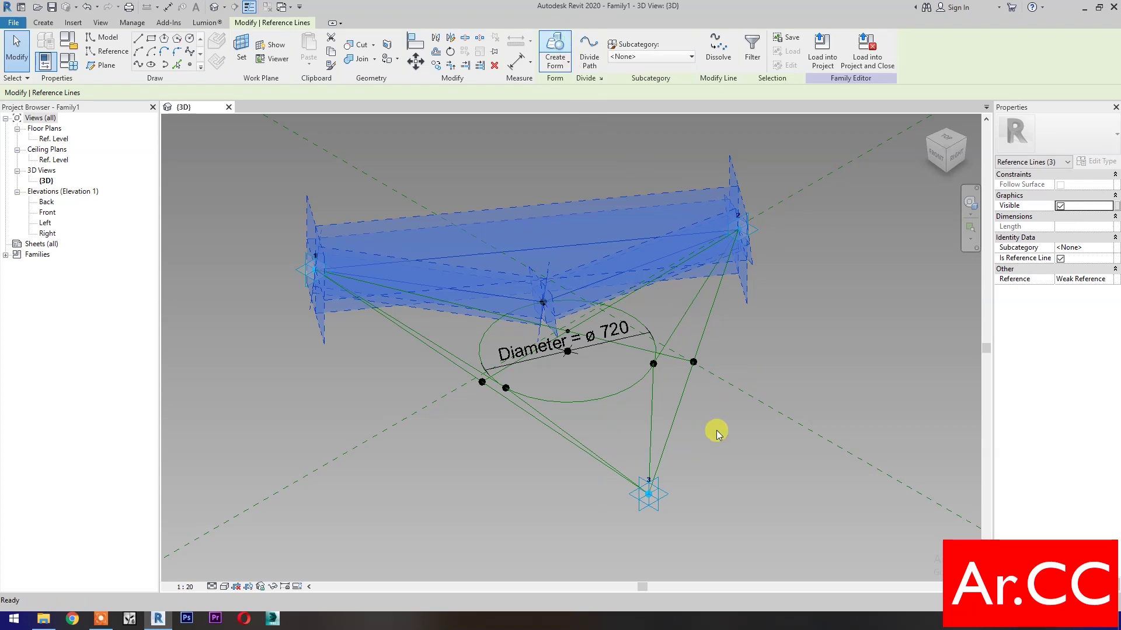
key(c)
key(f)
click(397, 455)
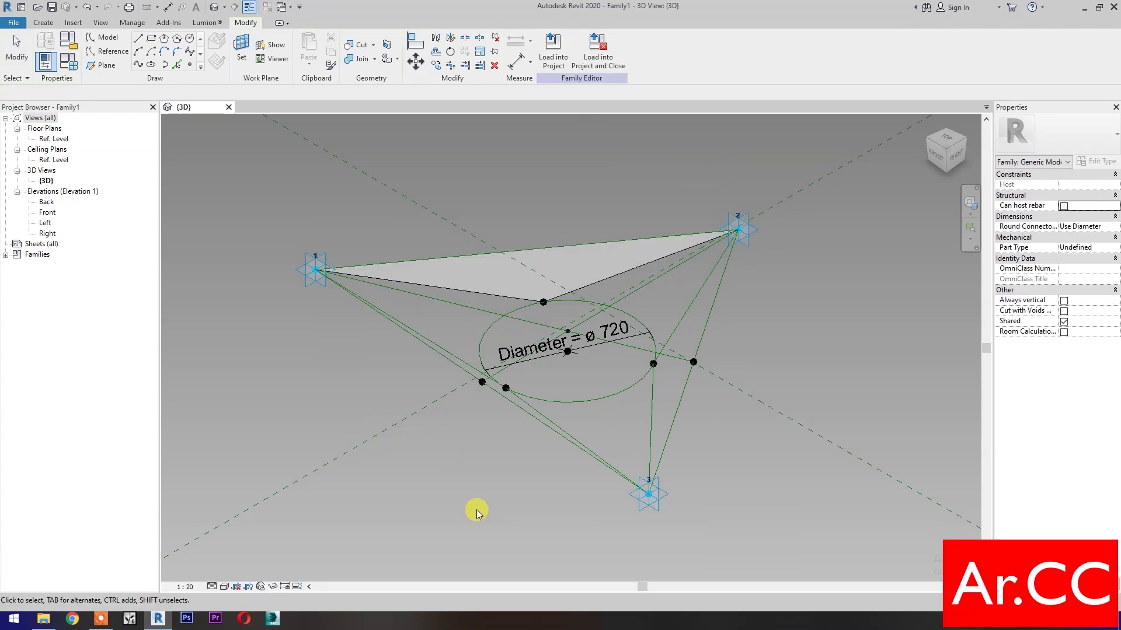
- Add surface forms for the remaining triangles at points 3–2 and points 1–3
key(Tab)
click(691, 372)
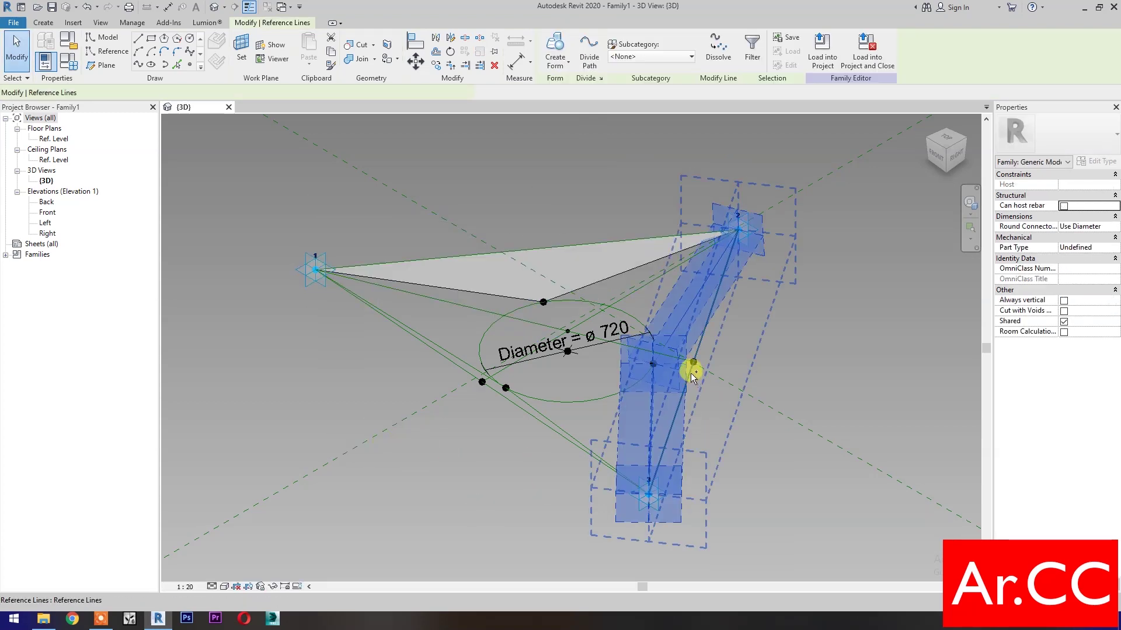
click(558, 56)
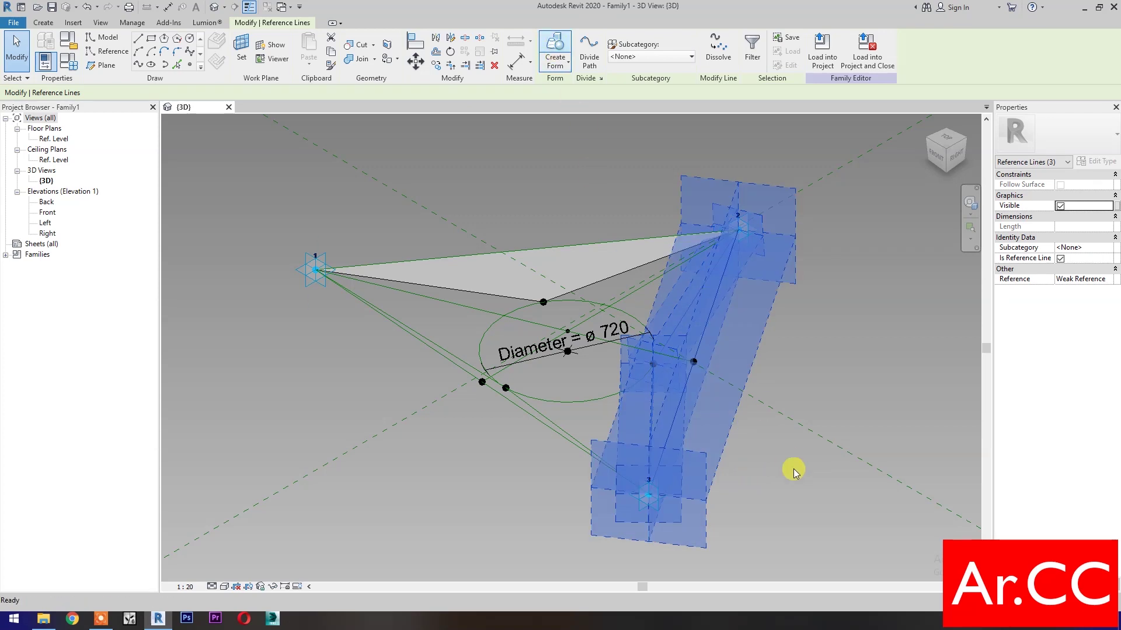
click(490, 553)
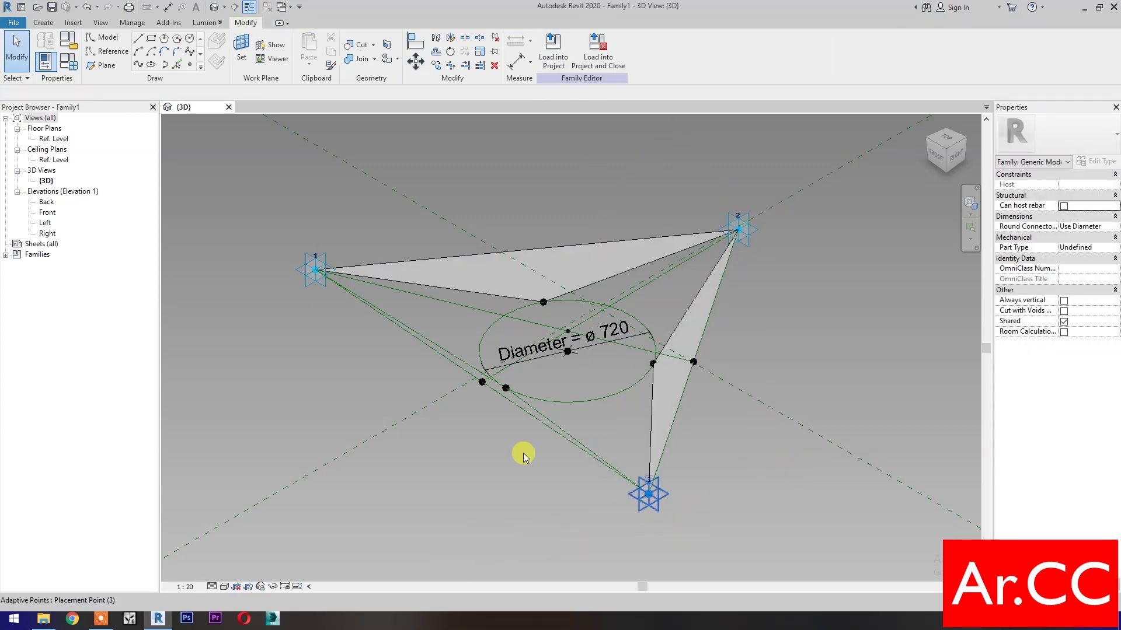
click(450, 375)
ctrl+click(408, 283)
click(555, 55)
click(373, 538)
- Select all three new triangular surface forms
click(460, 519)
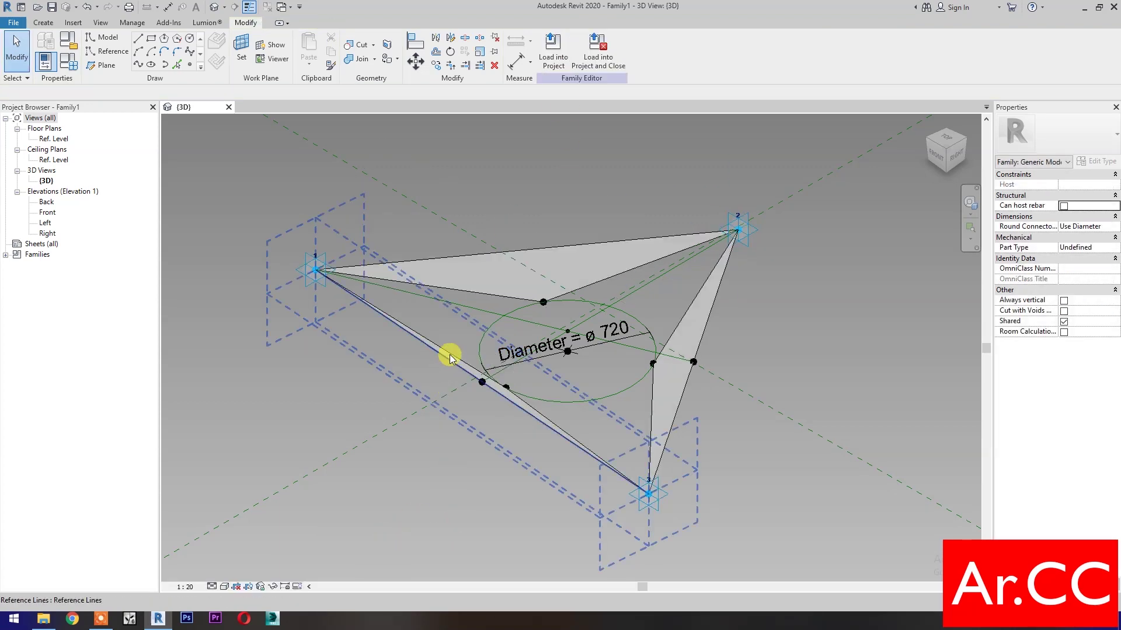
click(483, 257)
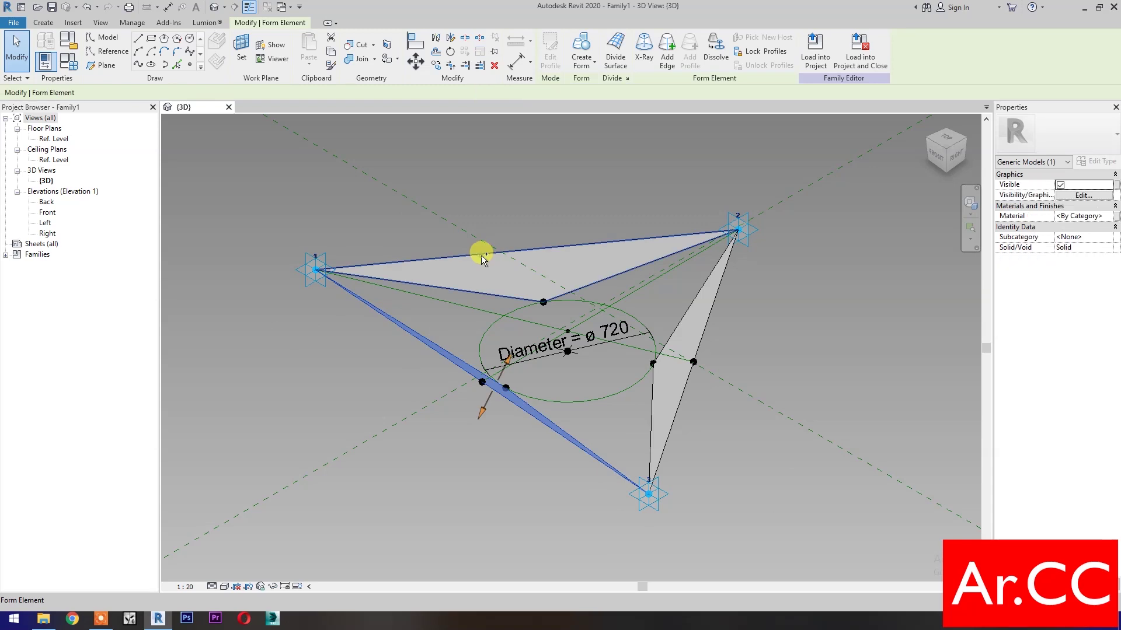
ctrl+click(682, 324)
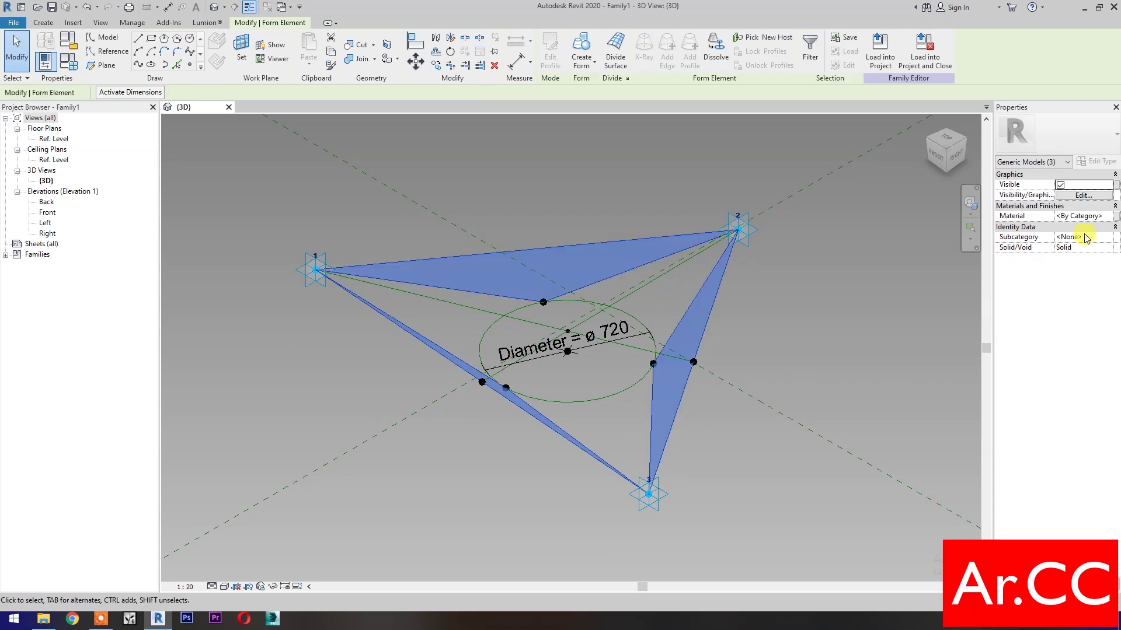
- Associate the forms' Material with a newly created Panel Finish family parameter
click(1117, 216)
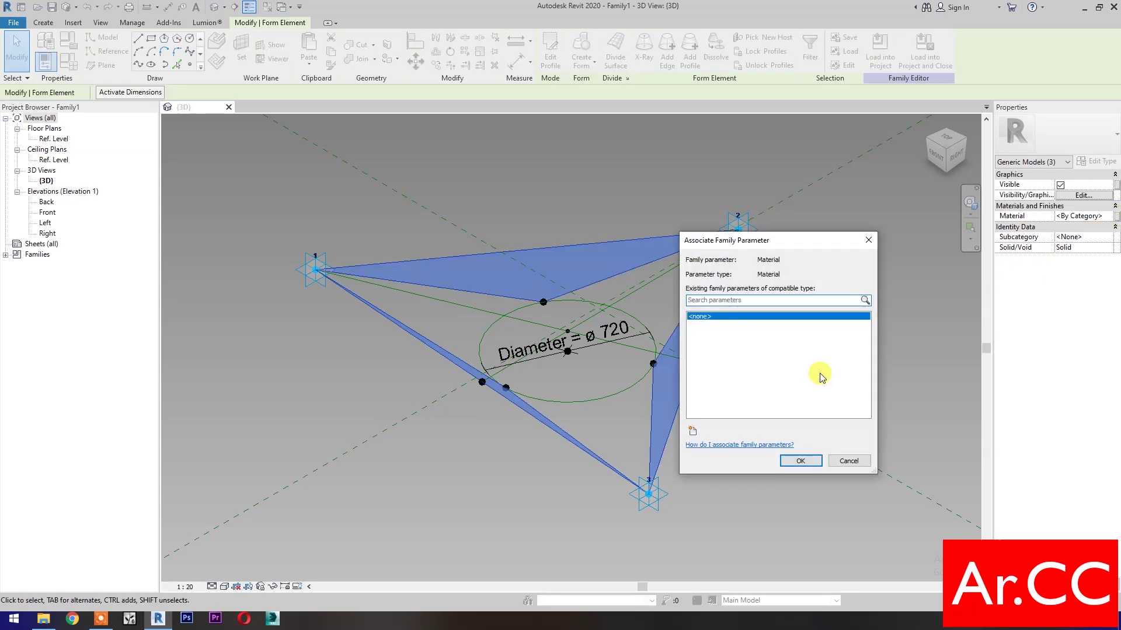
click(693, 431)
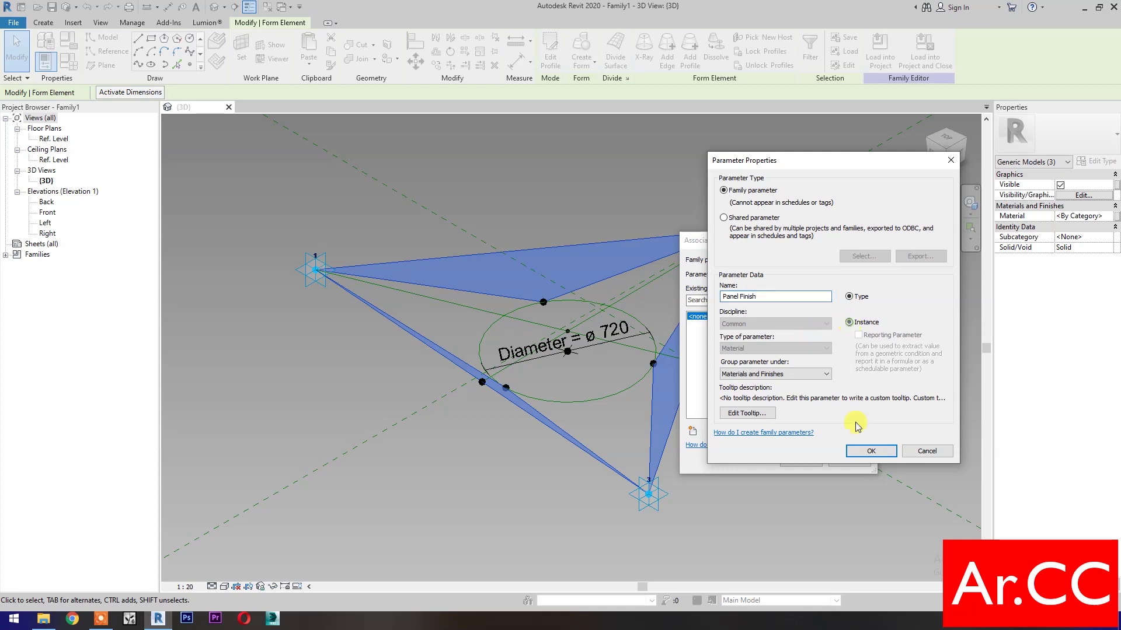
click(858, 452)
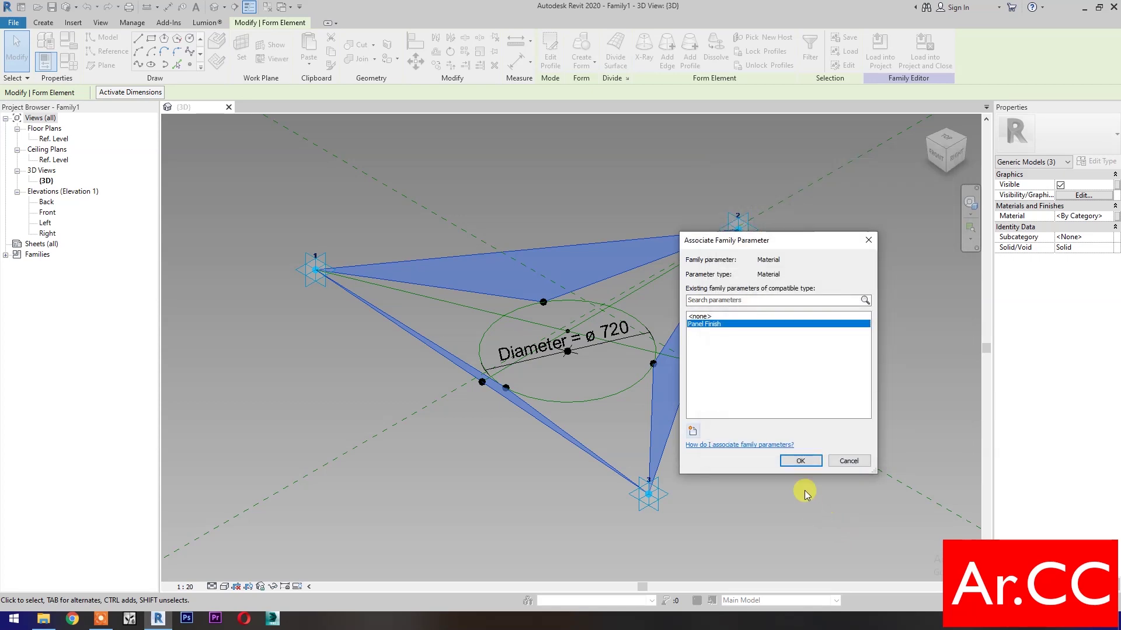
click(801, 459)
- Switch to a lighter shaded visual style, deselect the forms and recentre the view
click(226, 591)
click(245, 574)
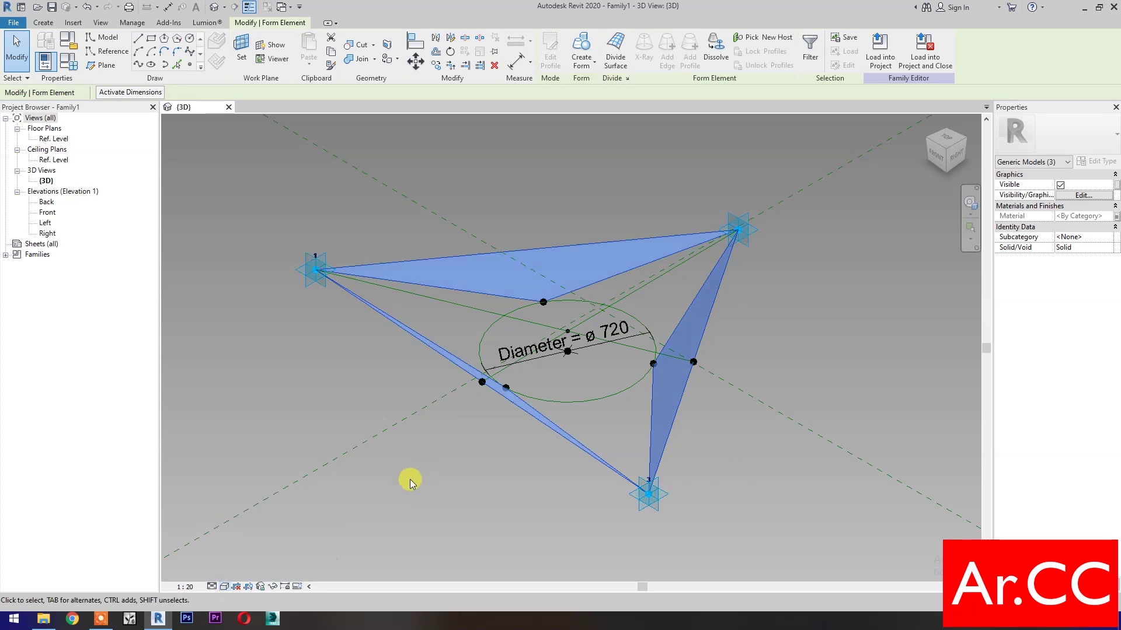
click(263, 390)
middle_drag(263, 389, 350, 395)
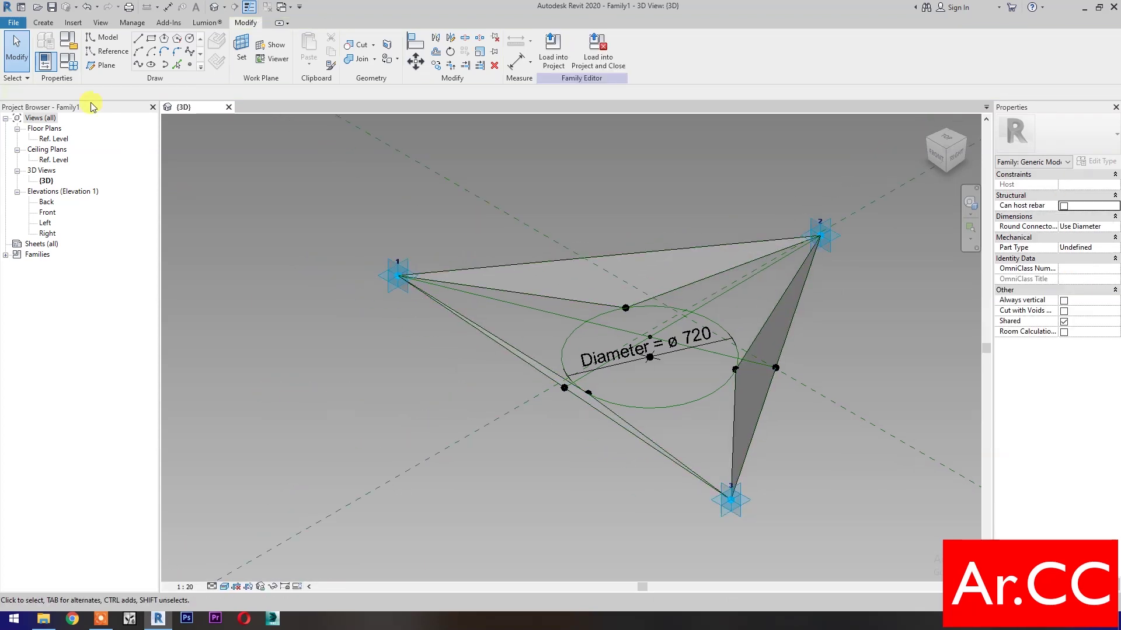
- In Family Types, set Panel Finish to Paint Red - Pattern and apply it
click(70, 66)
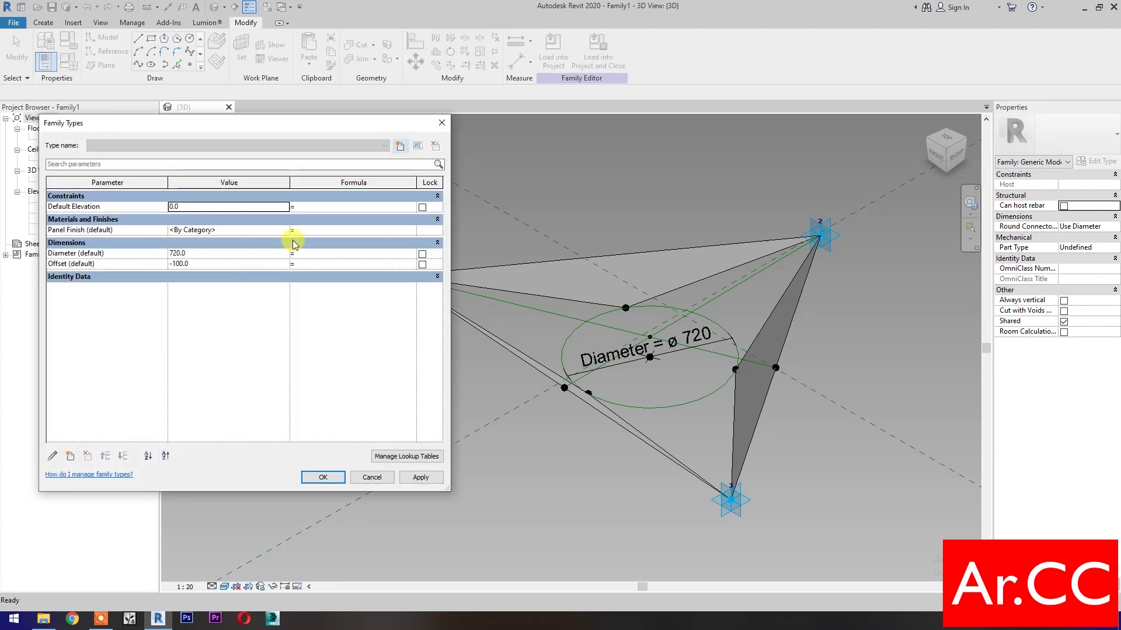
click(284, 231)
click(284, 231)
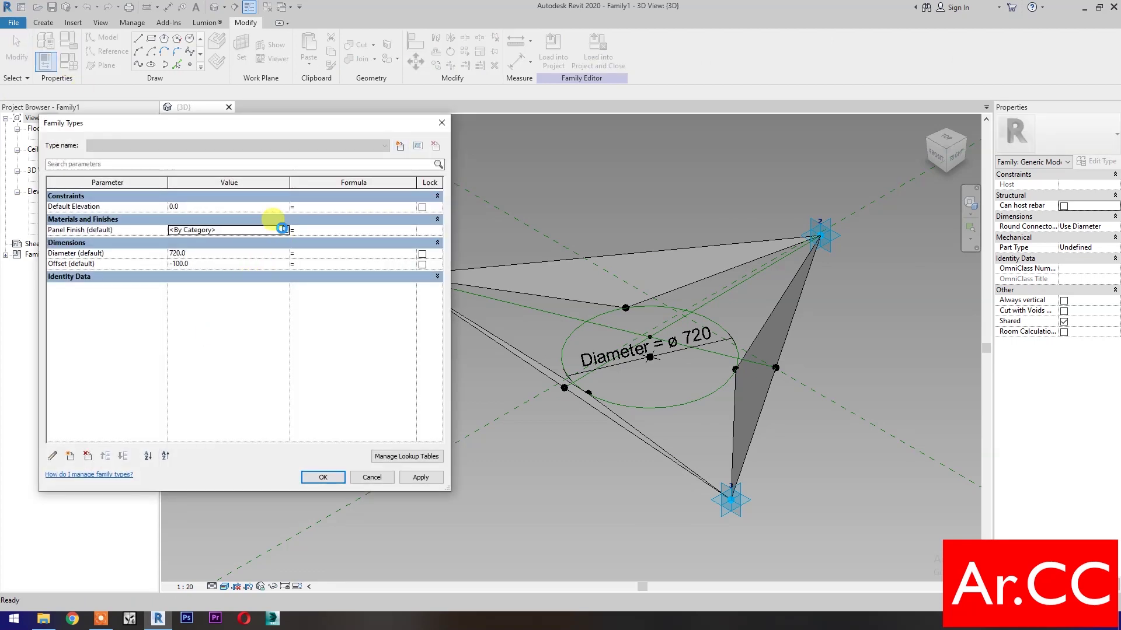
mouse_move(341, 410)
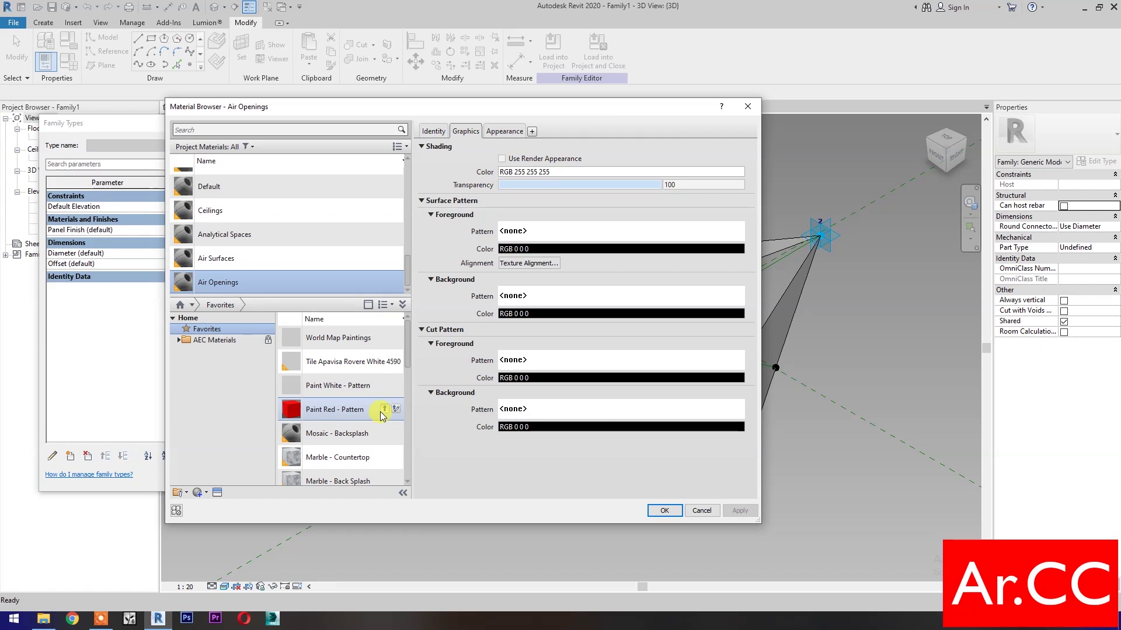
click(384, 409)
click(664, 511)
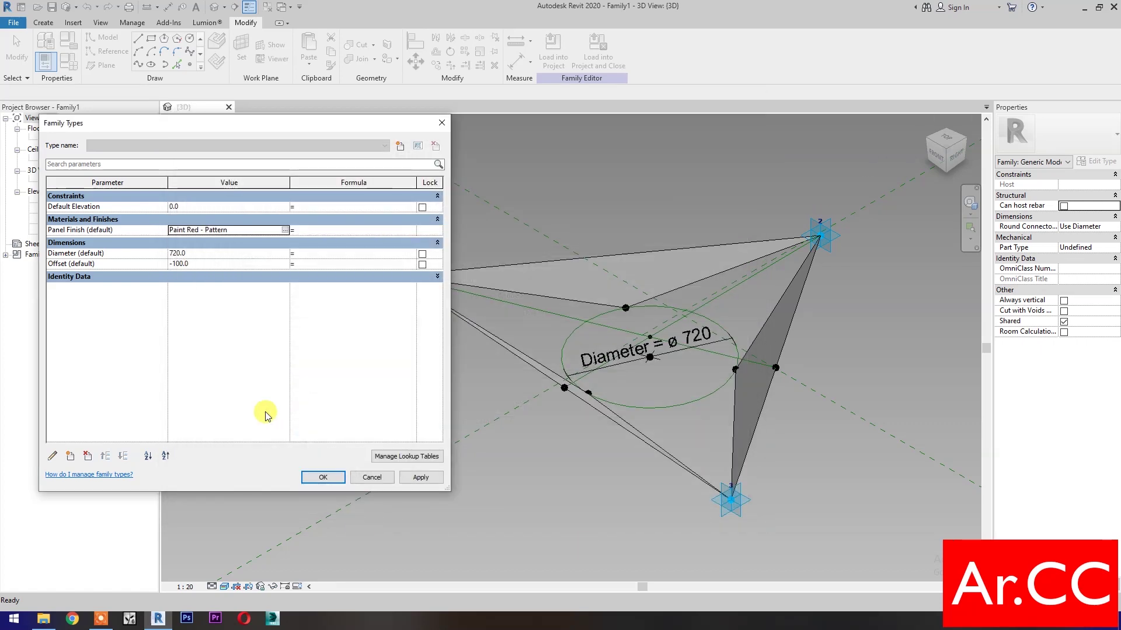
click(421, 483)
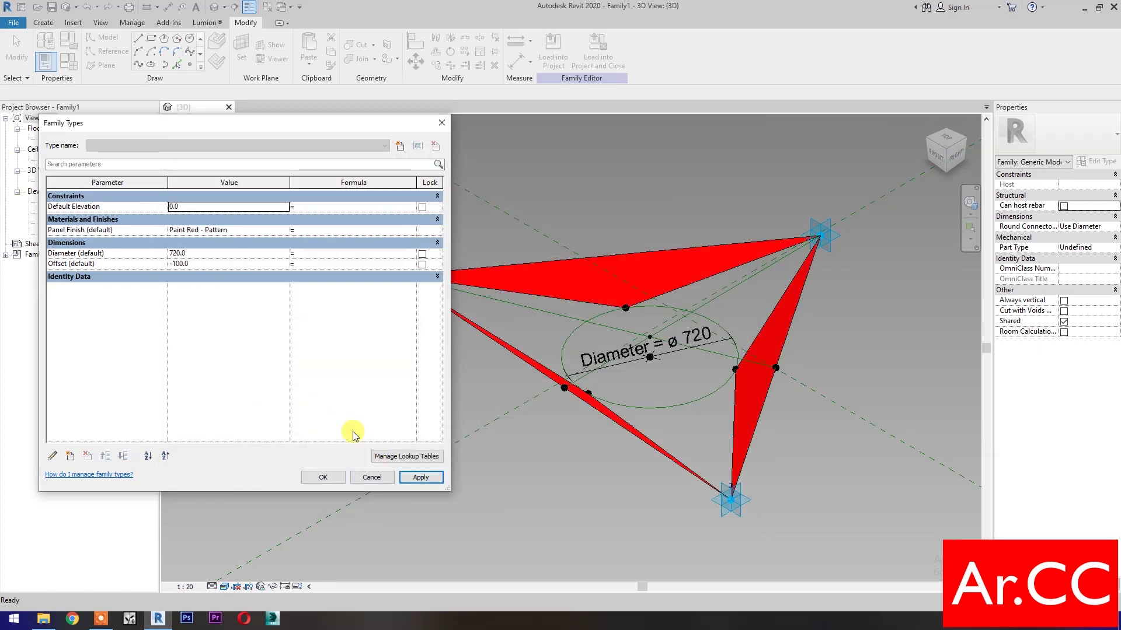
- Change Diameter from 720 to 50, apply and close Family Types
click(215, 255)
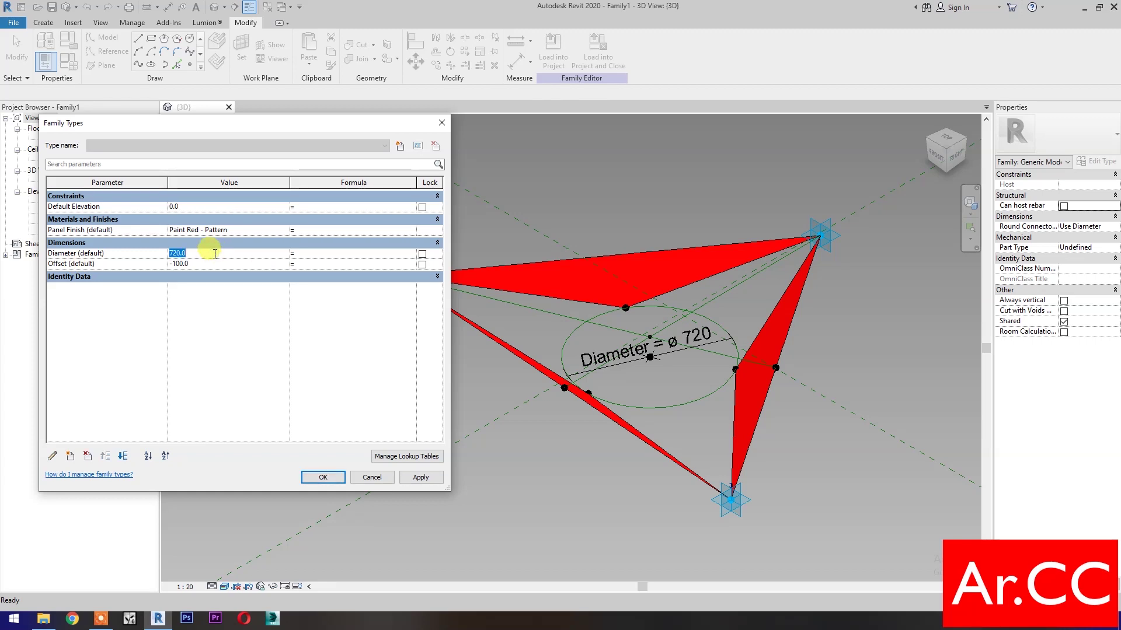
text(50)
click(416, 485)
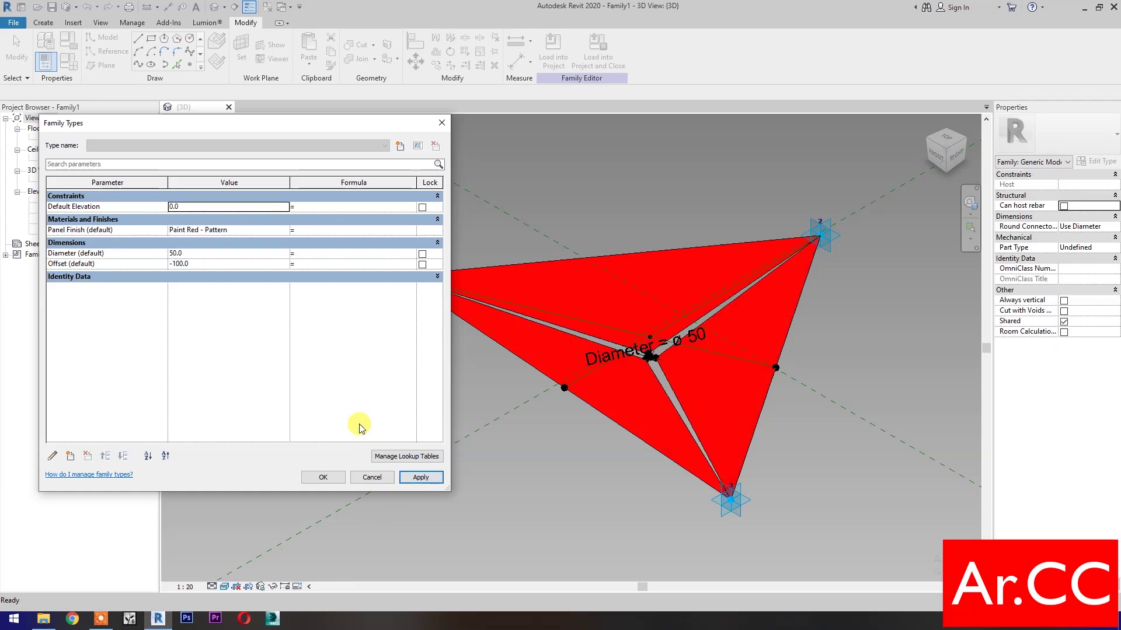
click(321, 476)
- Zoom to fit, turn off Shared and turn on Always vertical for the family
key(z)
key(f)
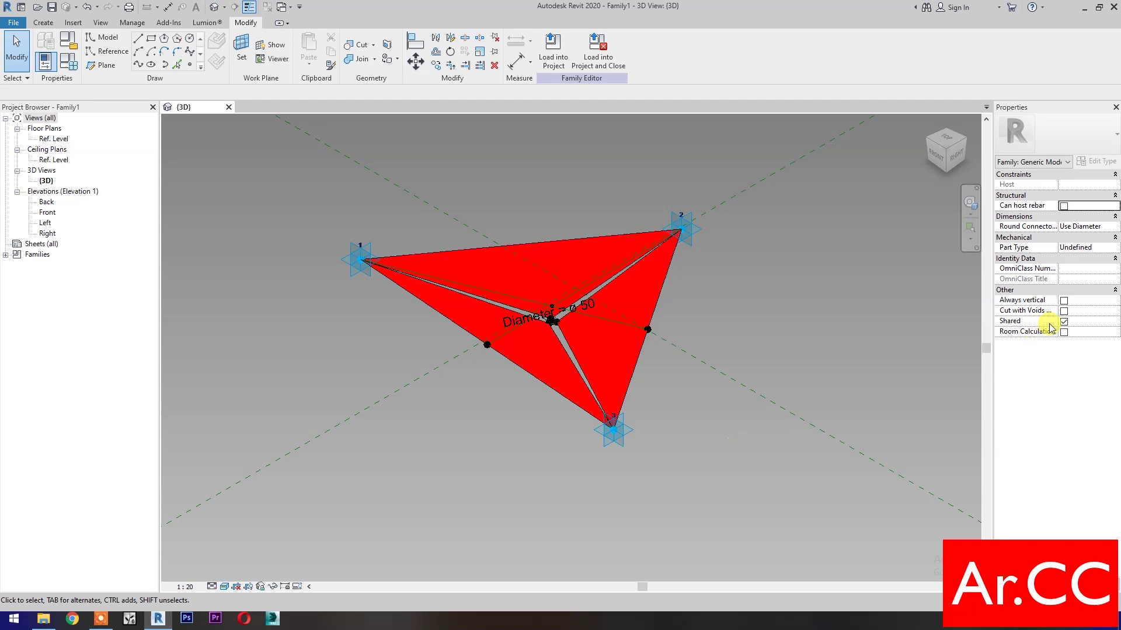
click(1064, 322)
click(1063, 301)
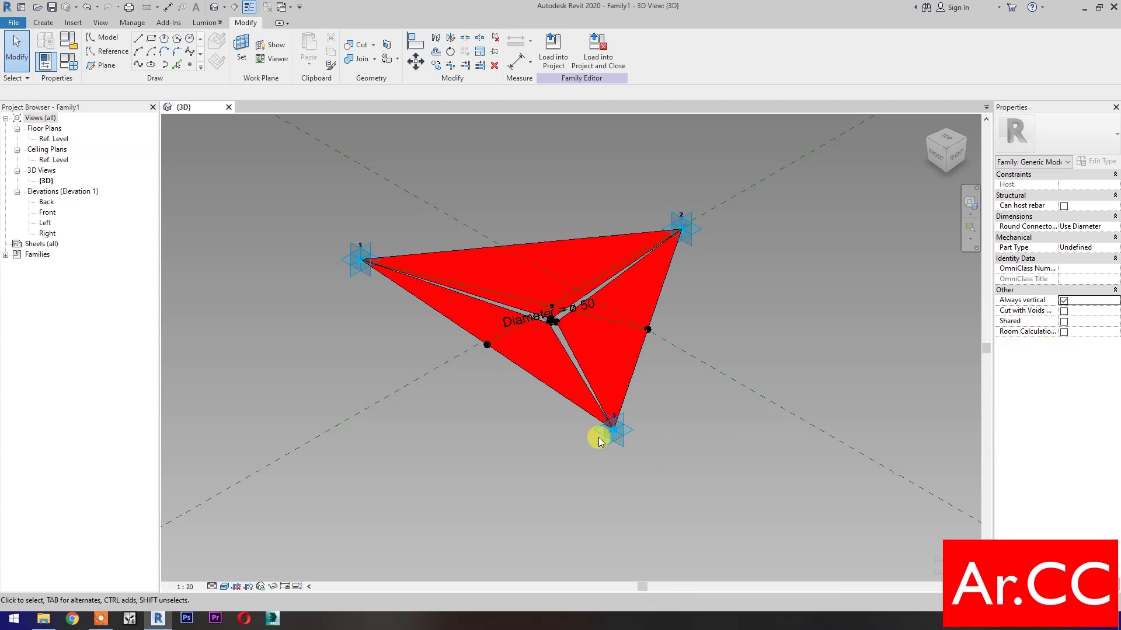
- Save the family as 'Adaptive Triangle Accent'
click(52, 7)
double_click(413, 510)
text(Adaptive Triangle Accent)
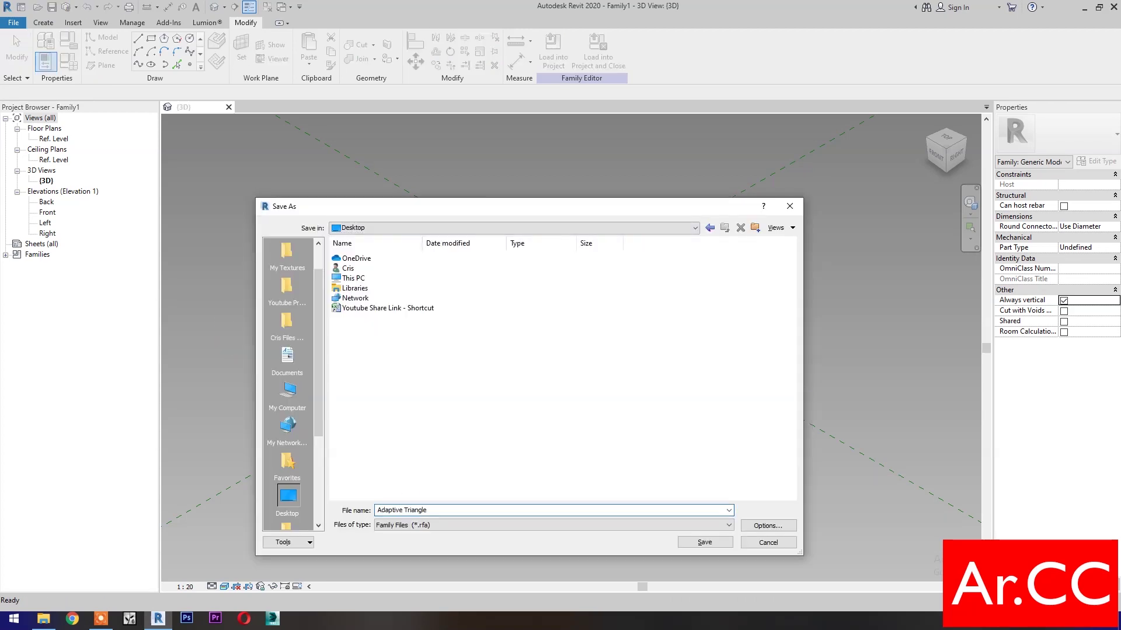
click(686, 549)
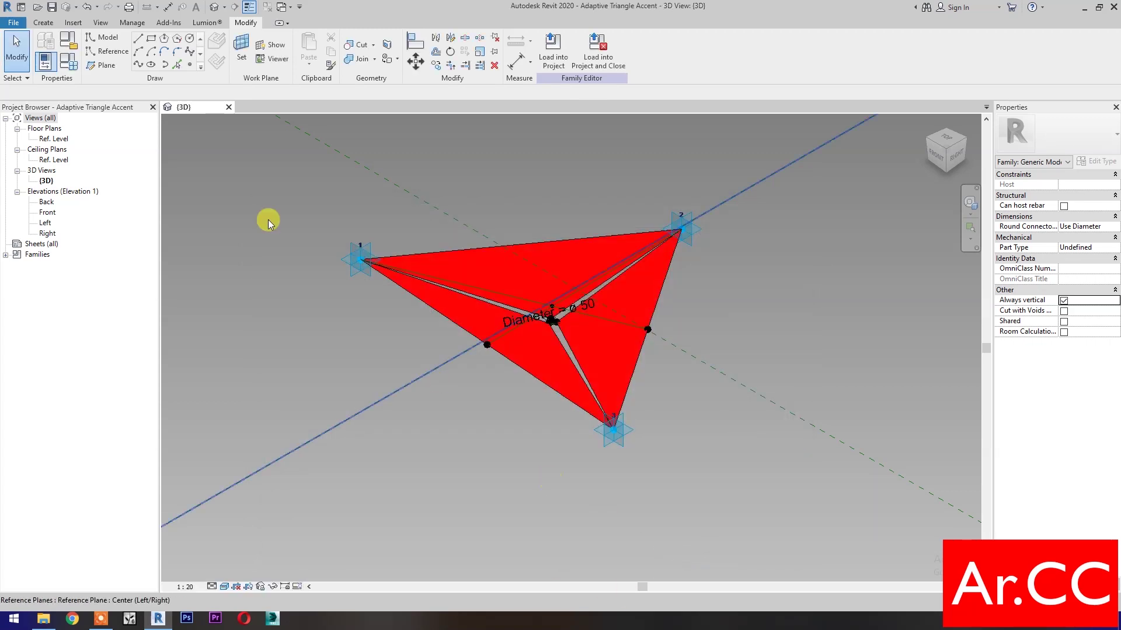
click(15, 23)
mouse_move(39, 68)
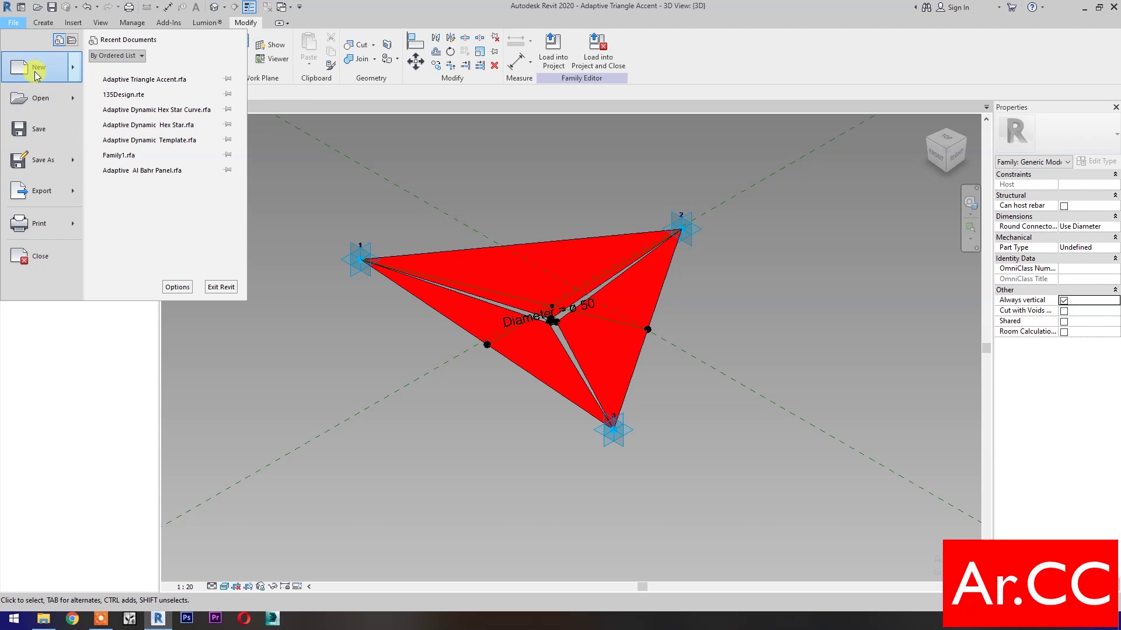
- Start a new family from the Metric Generic Model Pattern Based template
click(146, 110)
scroll(583, 333, down, 3)
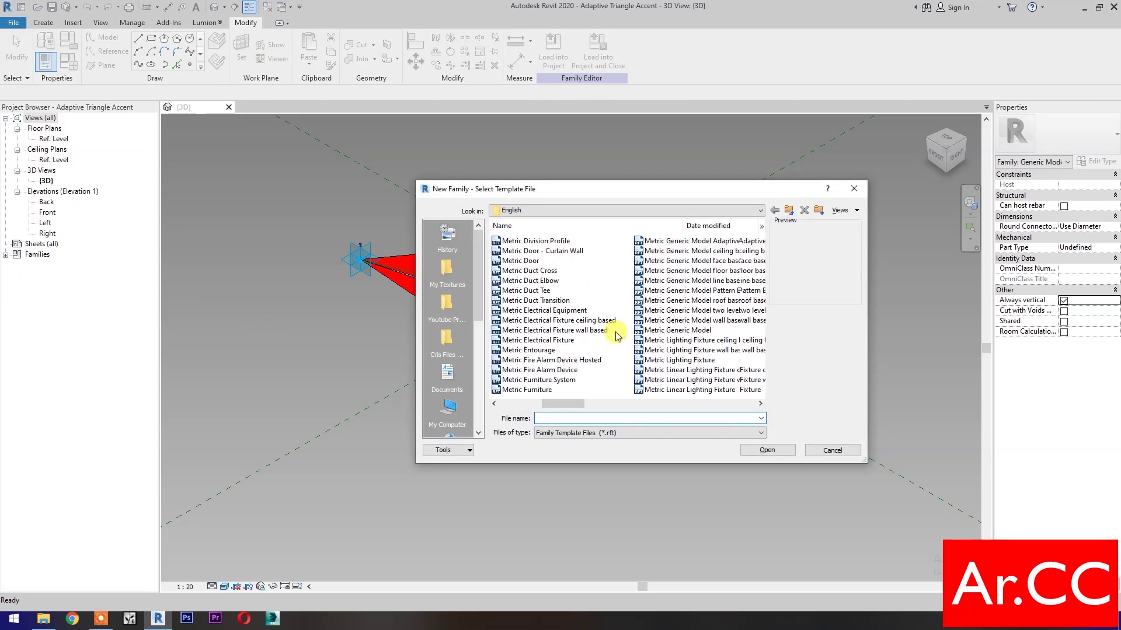
click(687, 292)
click(765, 450)
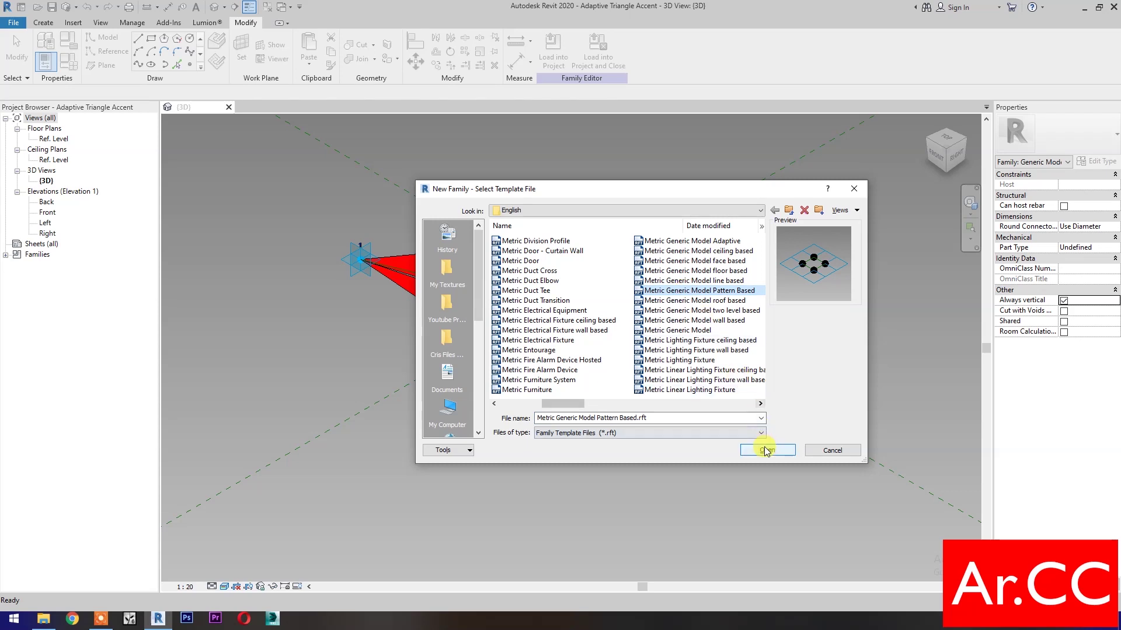
- Turn the four reference lines into a flat surface form and divide it into a 10 × 10 grid
scroll(653, 380, up, 3)
mouse_move(653, 380)
middle_down()
mouse_move(703, 444)
mouse_move(682, 444)
middle_up()
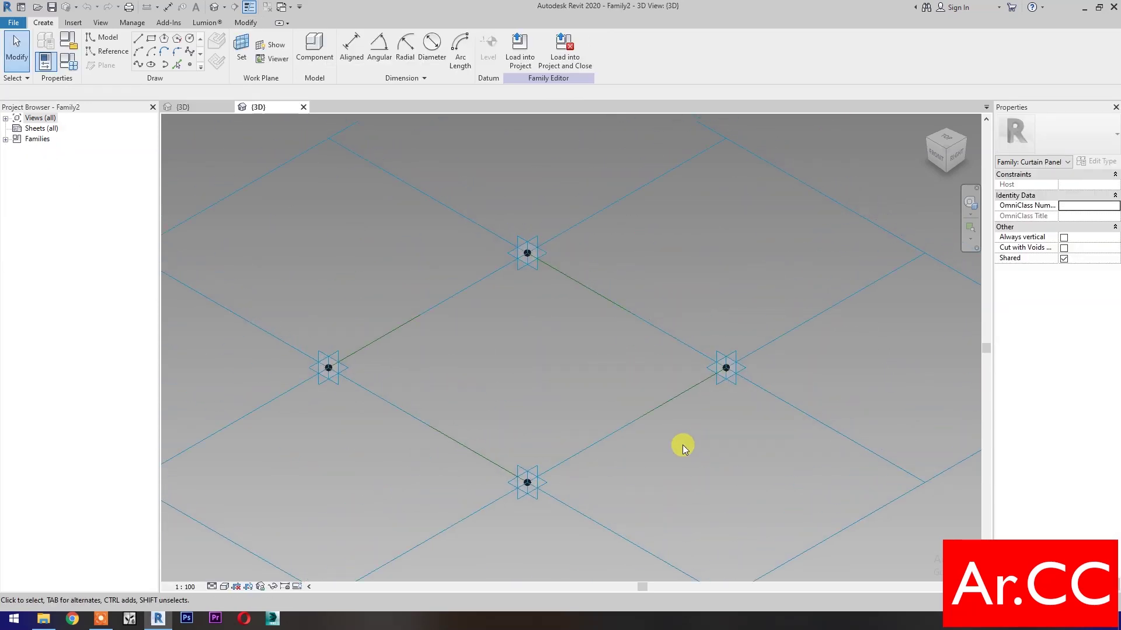
click(658, 405)
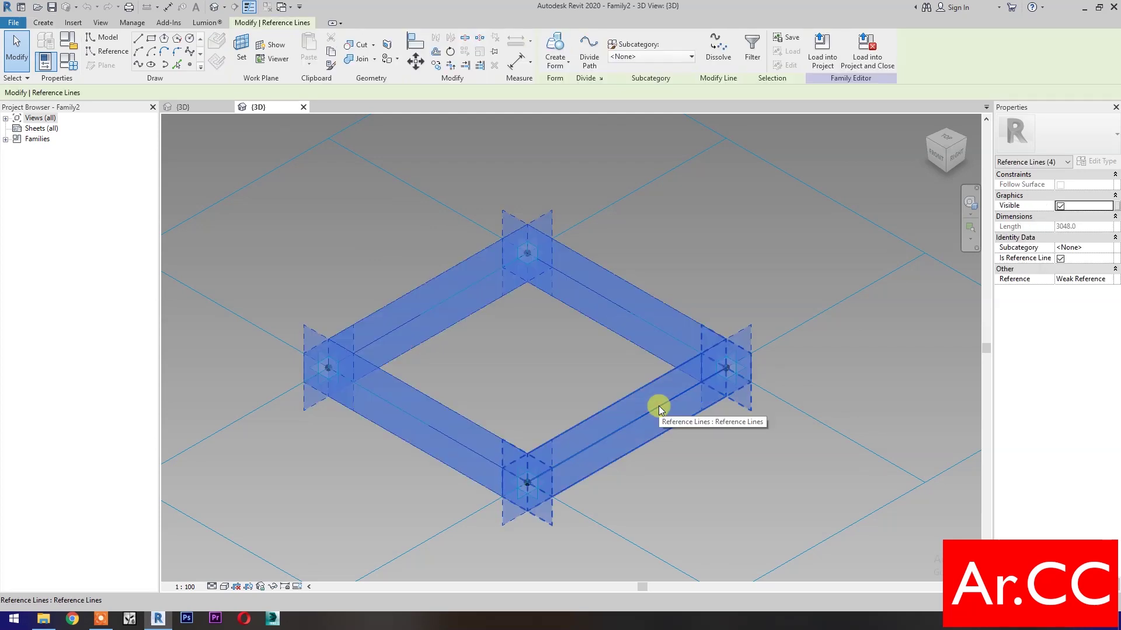
click(550, 49)
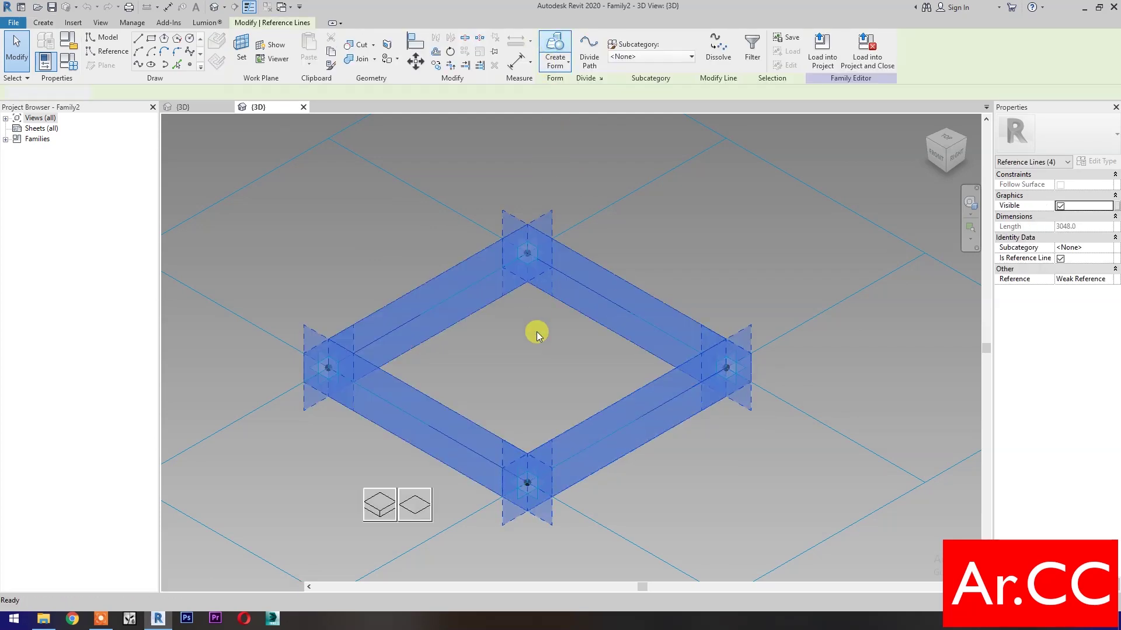
click(421, 510)
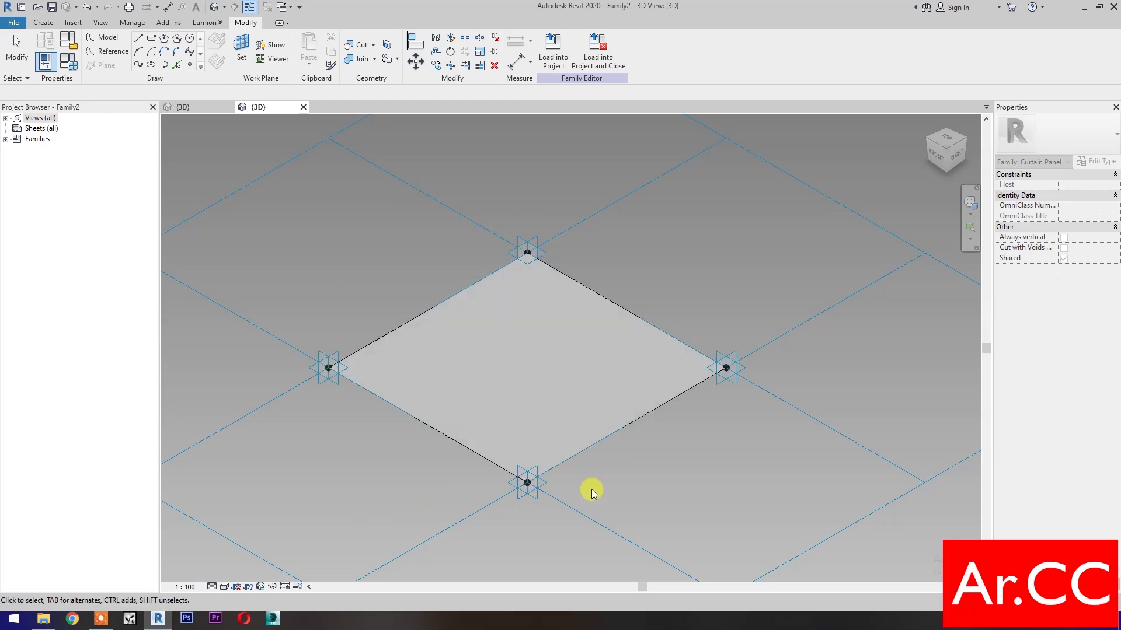
click(642, 321)
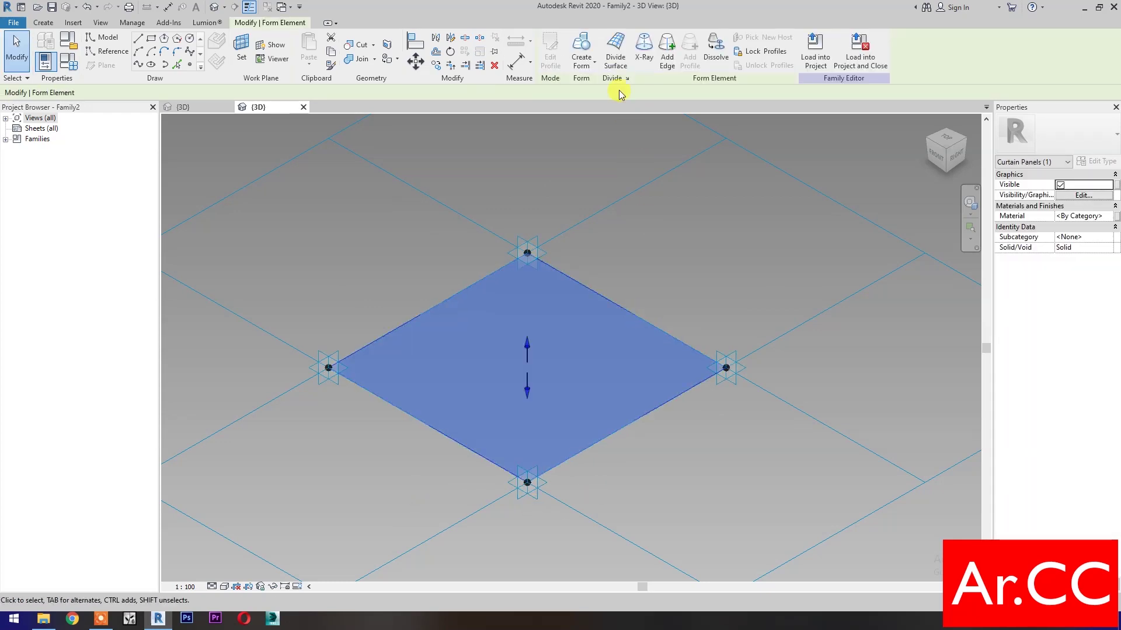
click(616, 59)
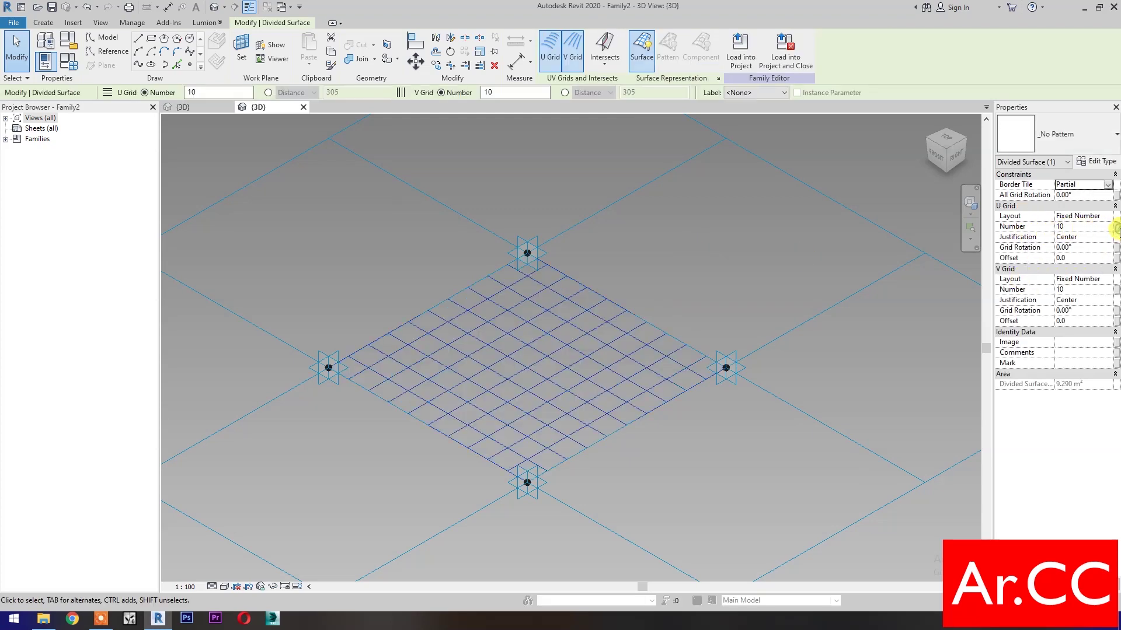
- Link U Grid Number to a new instance parameter named U Grid
click(1116, 227)
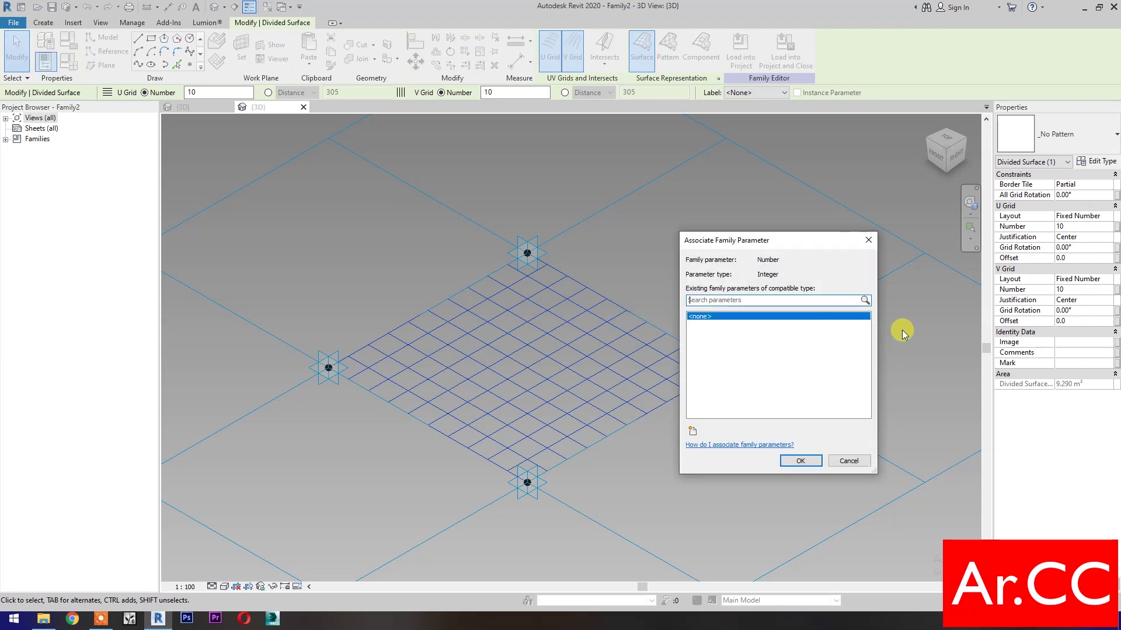
click(692, 433)
click(848, 322)
text(U Grid)
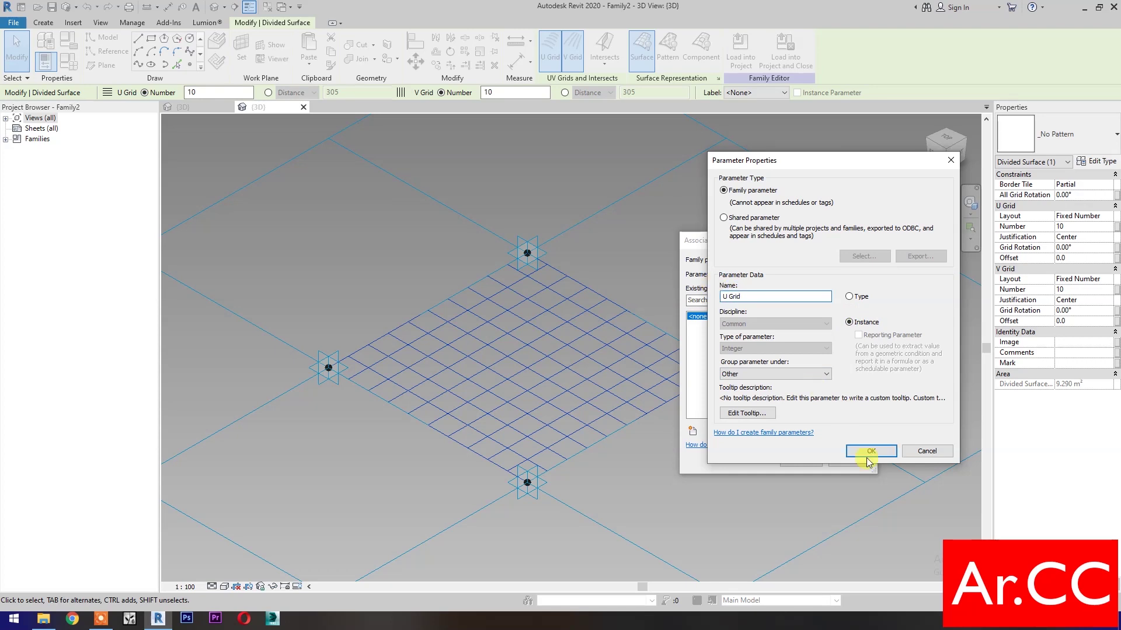
click(868, 461)
click(813, 460)
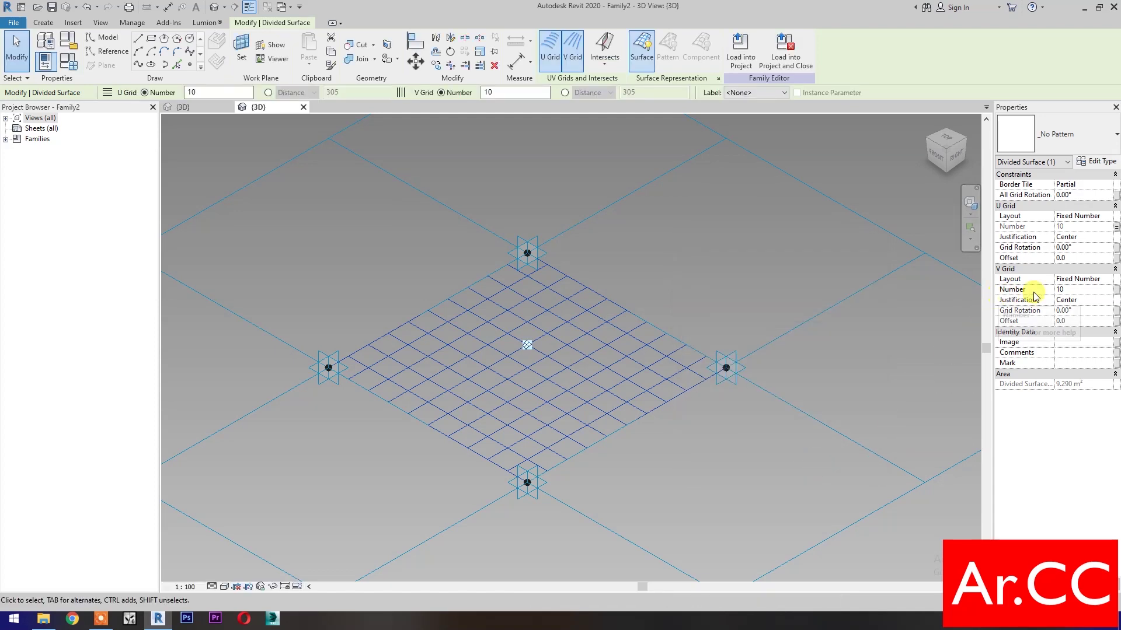
- Link V Grid Number to a new parameter named V Grid
click(1117, 290)
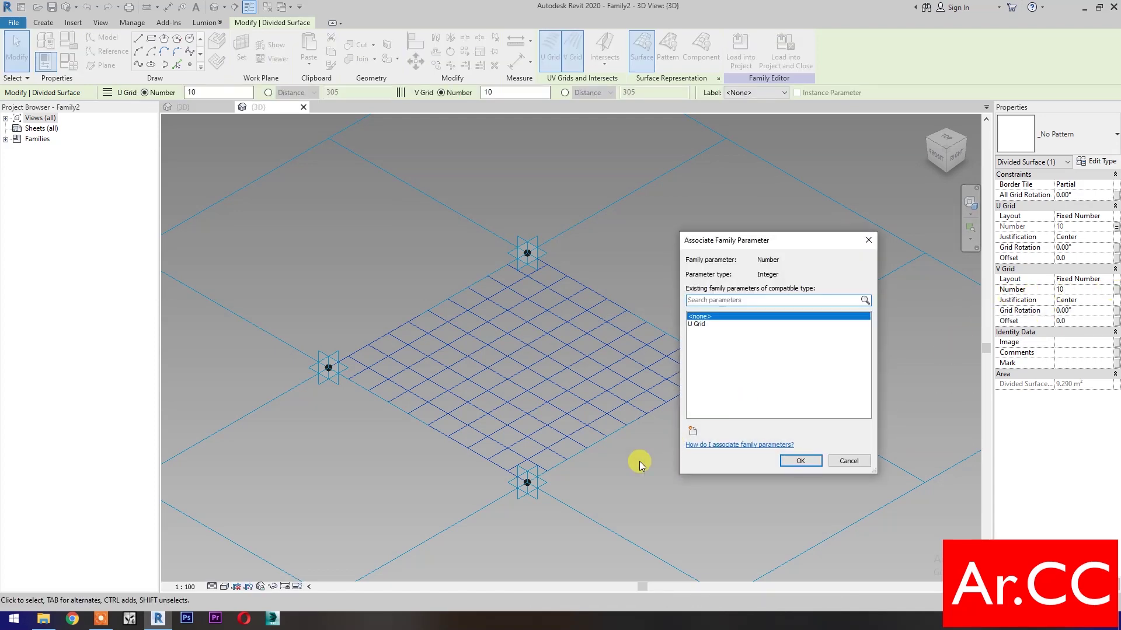
click(691, 432)
text(V Grid)
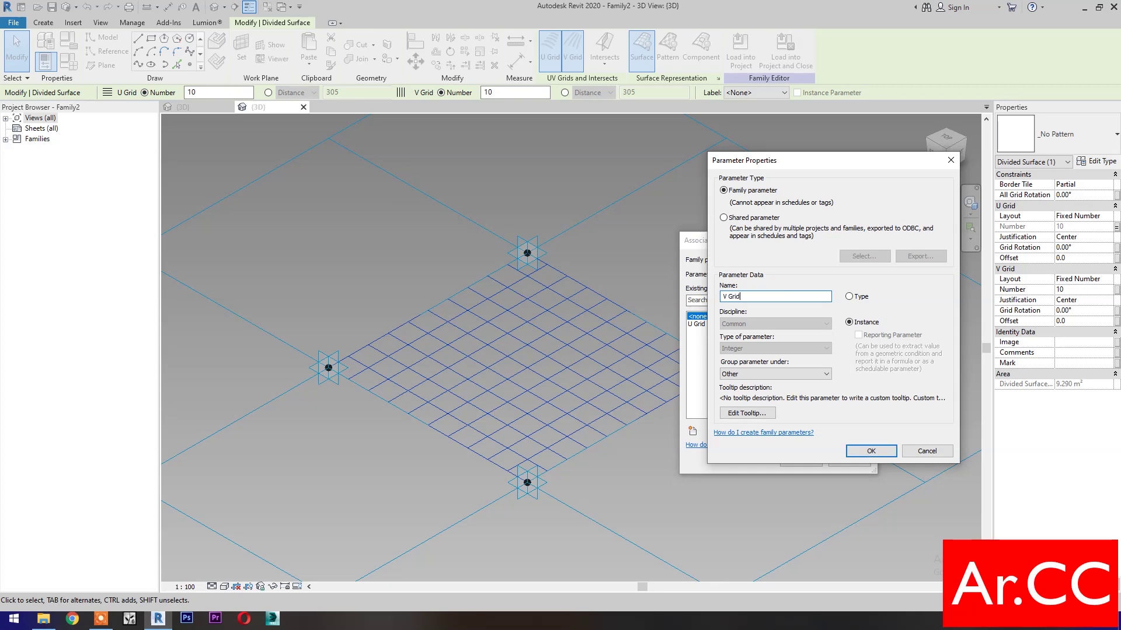
click(863, 451)
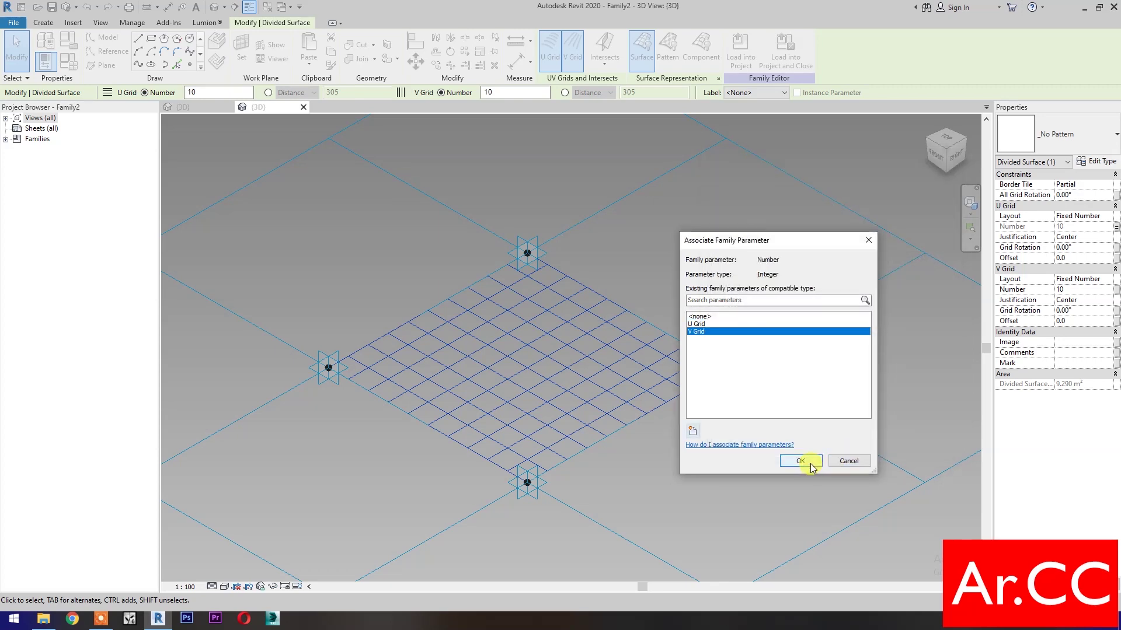
click(810, 463)
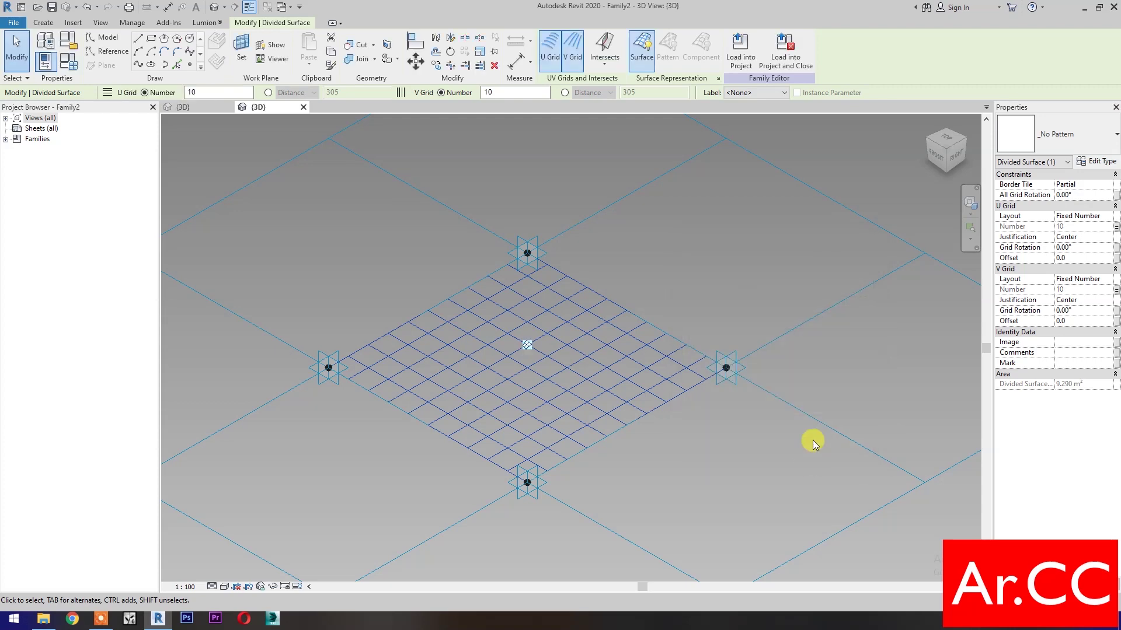
- Apply the Triangle (flat) pattern to the divided surface
click(1057, 134)
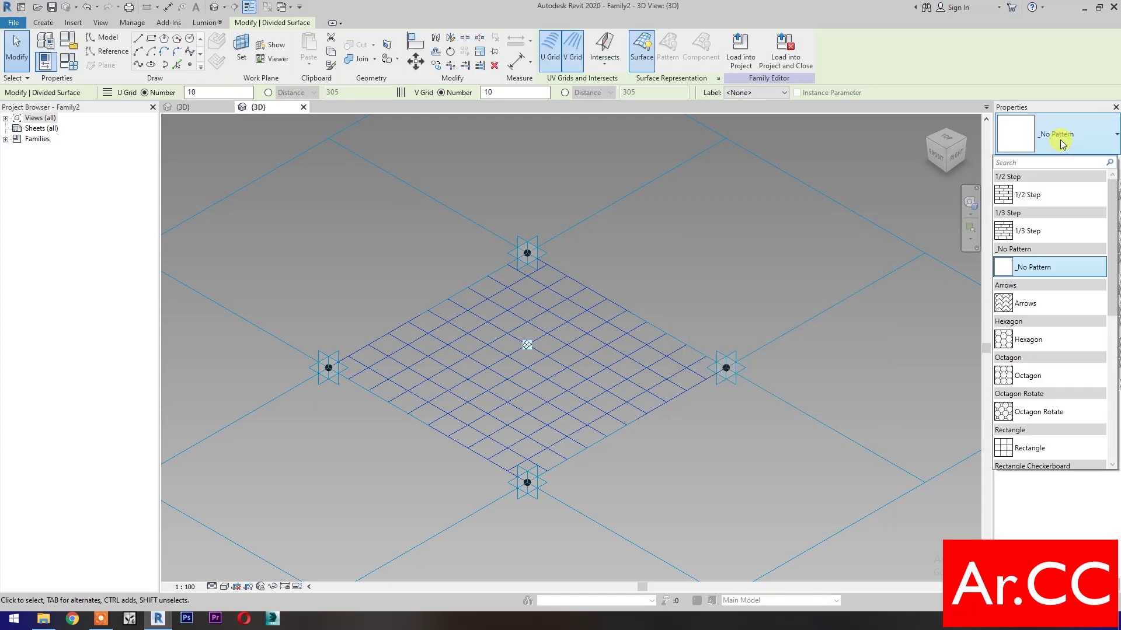
scroll(1050, 382, down, 1)
scroll(1045, 408, down, 2)
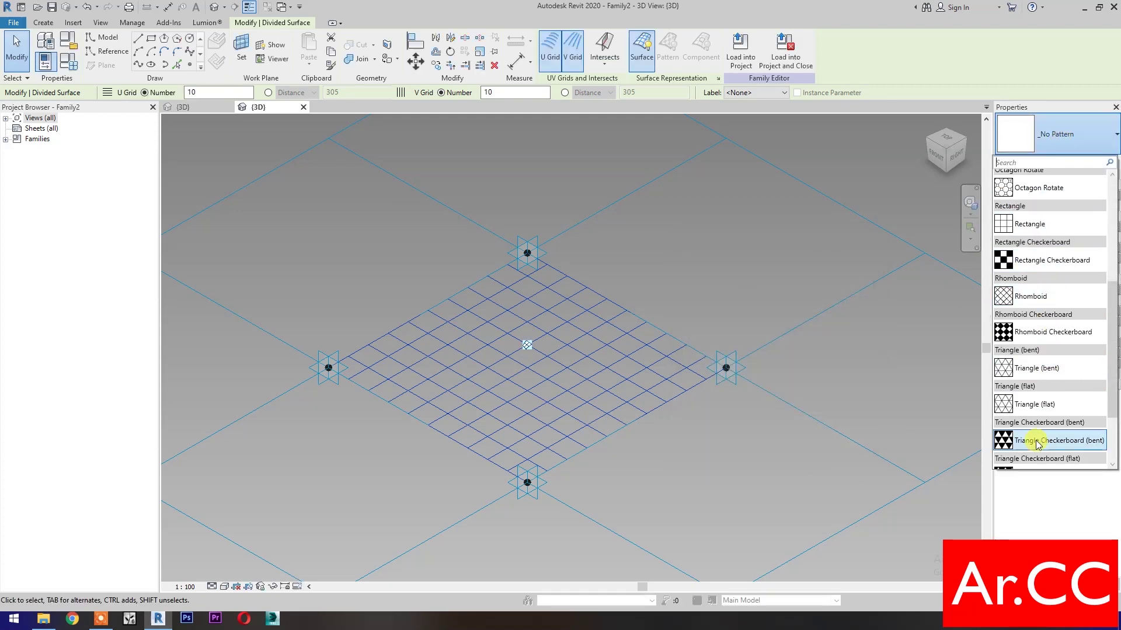
click(1022, 409)
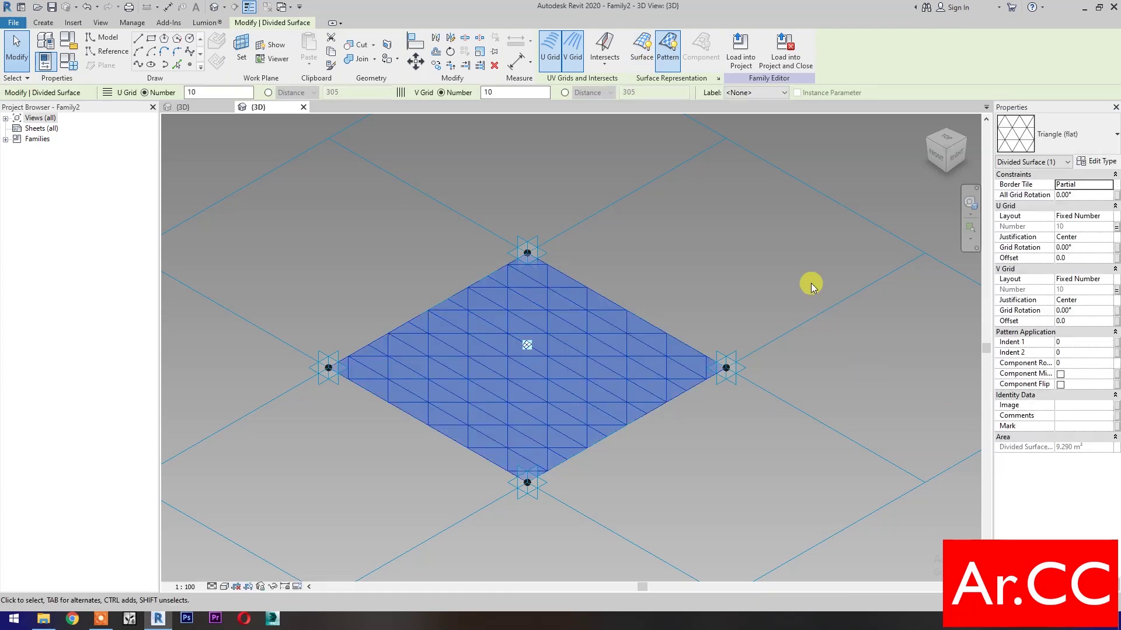
- Turn off Pattern Fill in Surface Representation, then return to the Adaptive Triangle Accent family
click(718, 78)
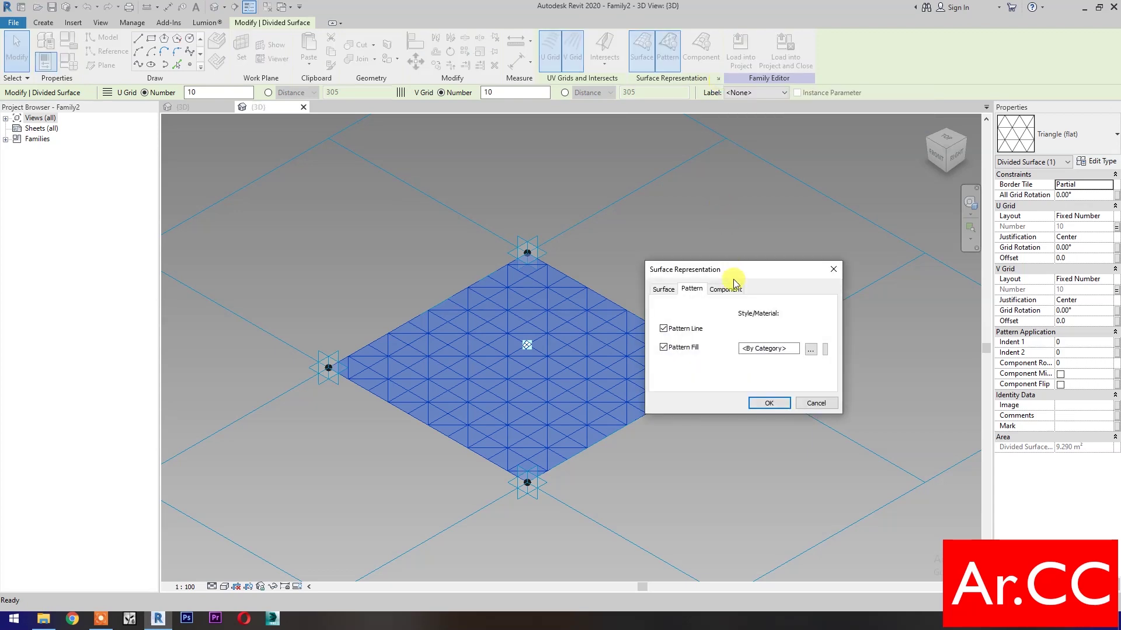
click(663, 347)
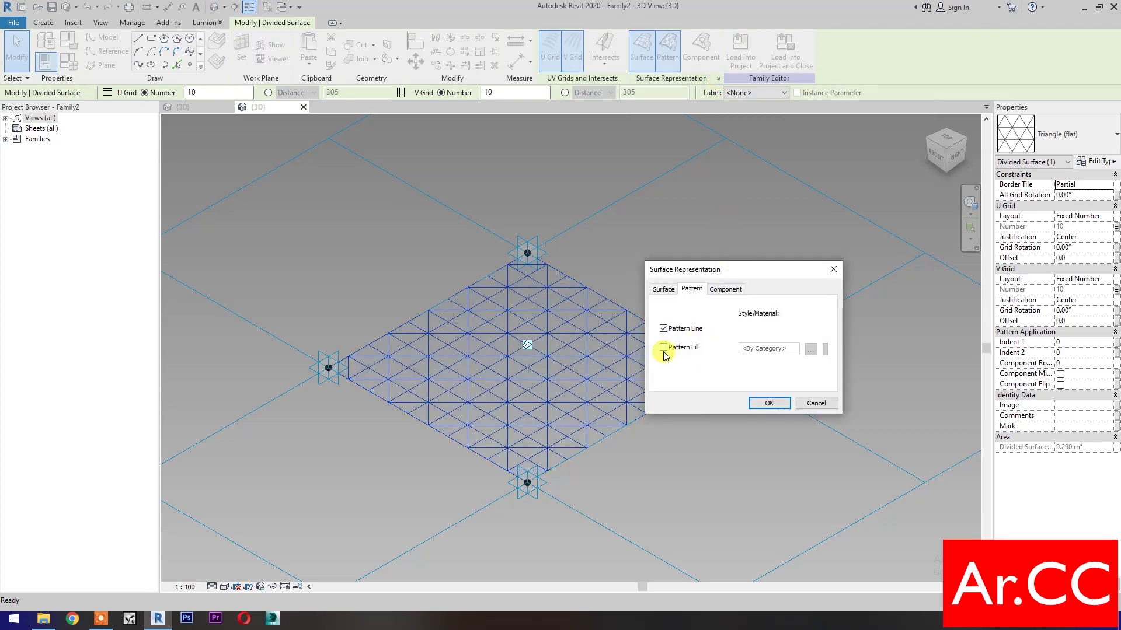
click(663, 290)
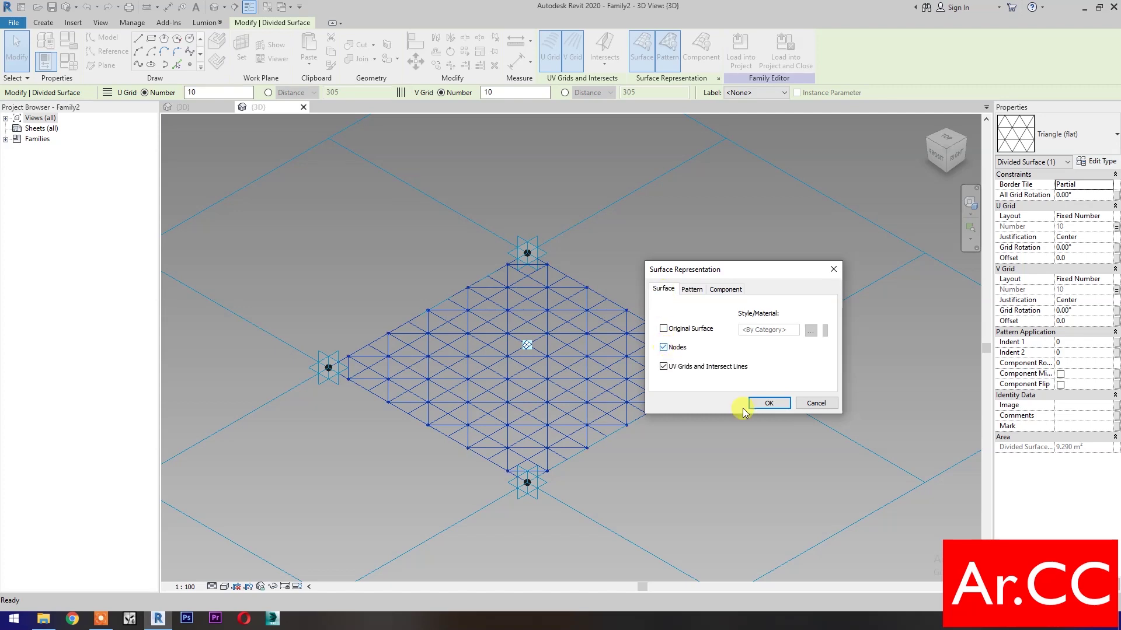
click(765, 405)
click(211, 107)
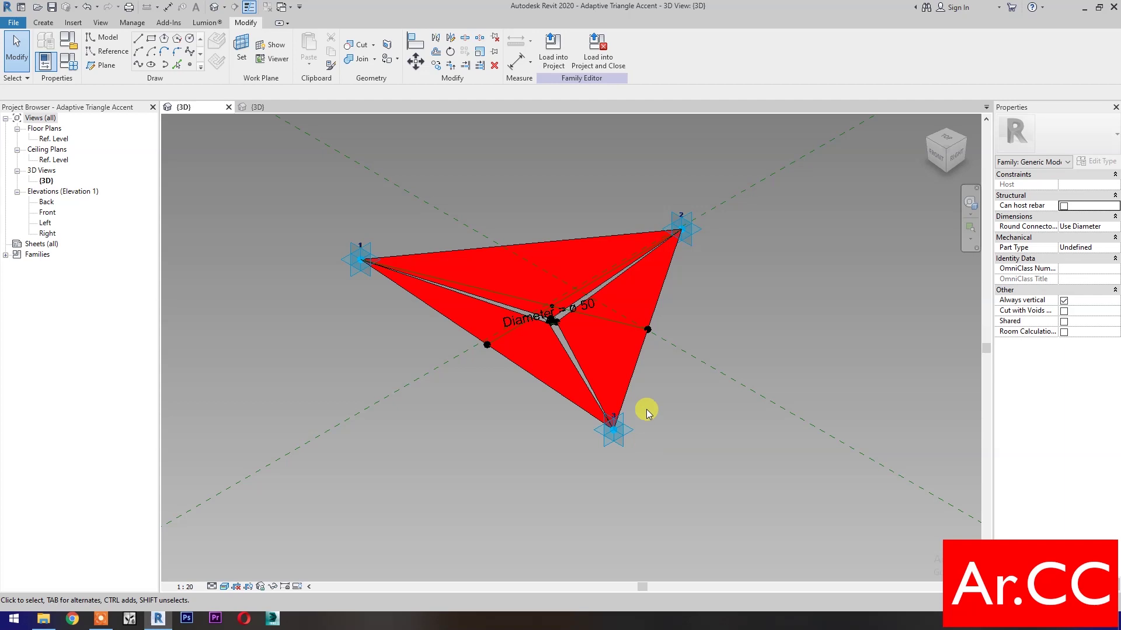
- Load Adaptive Triangle Accent and place it on three grid nodes near the left corner
click(600, 58)
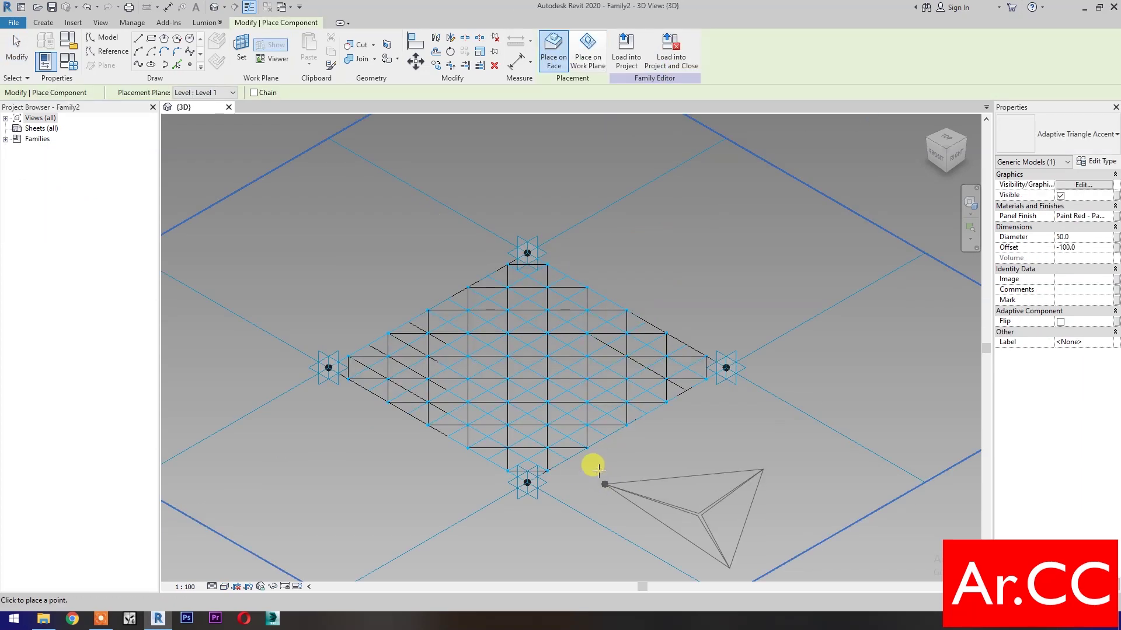
scroll(332, 413, up, 1)
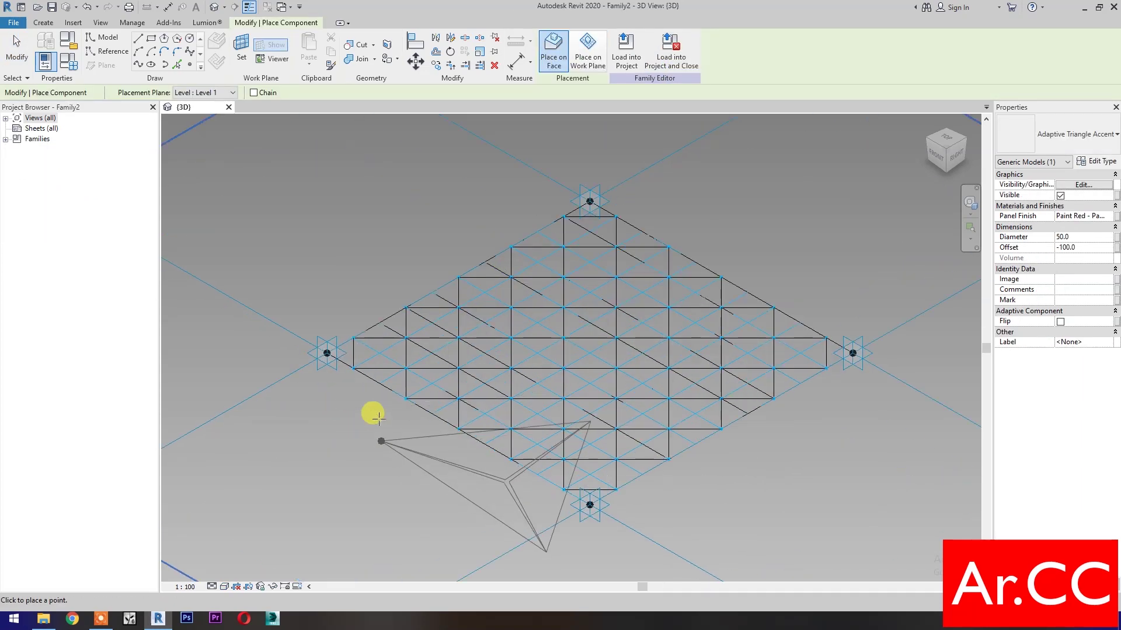
click(353, 368)
click(406, 368)
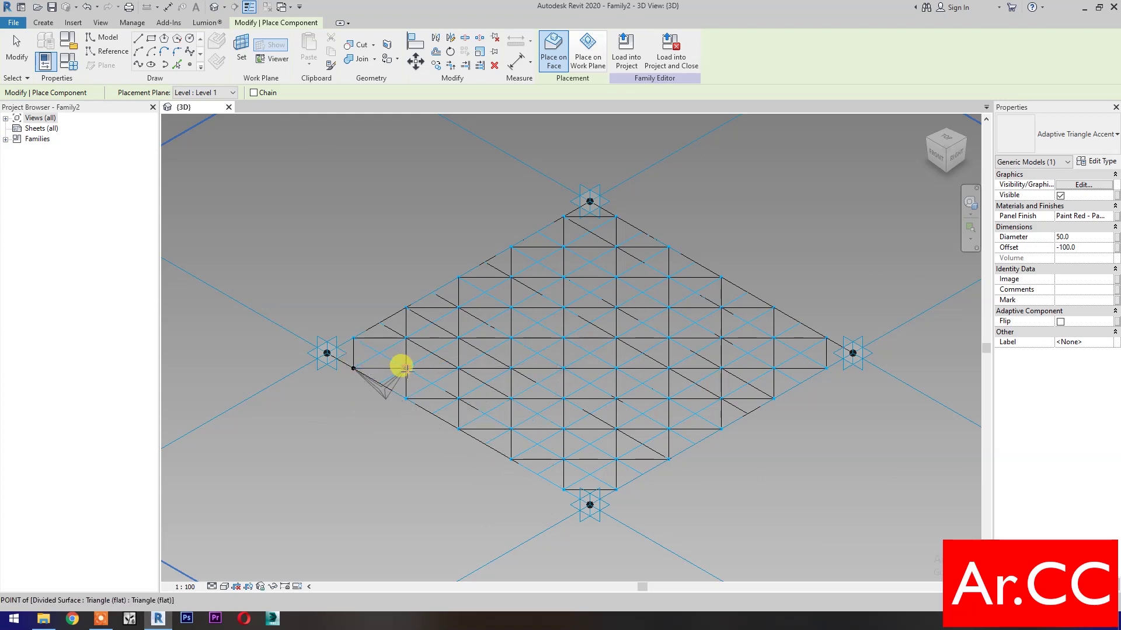
click(406, 399)
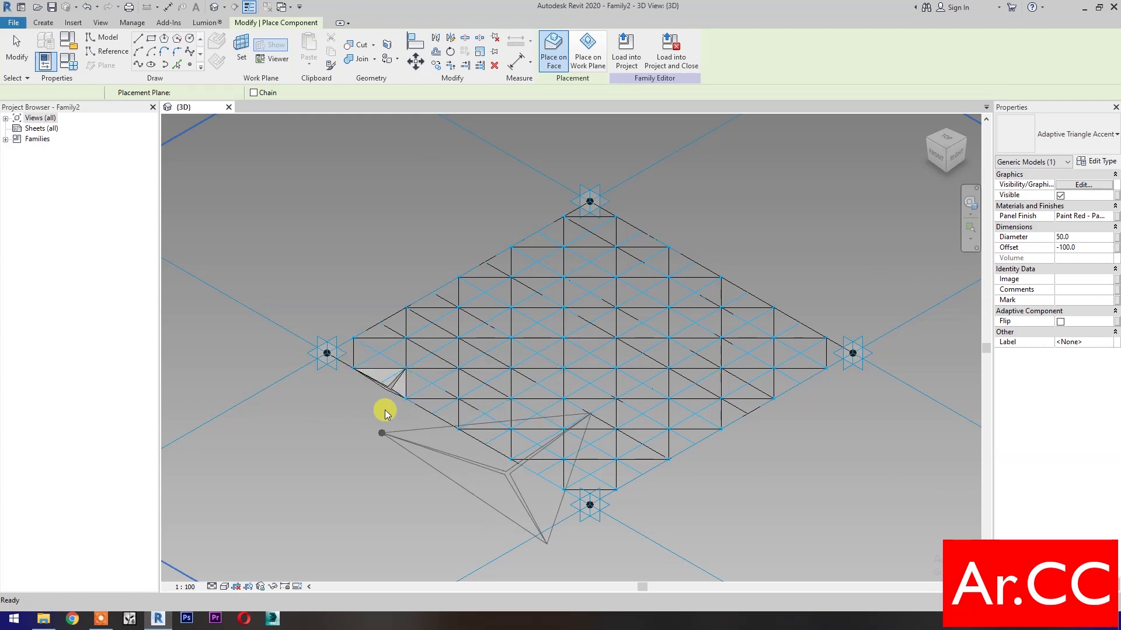
- Select the placed triangle and begin linking its Panel Finish to a parameter
key(Escape)
click(402, 396)
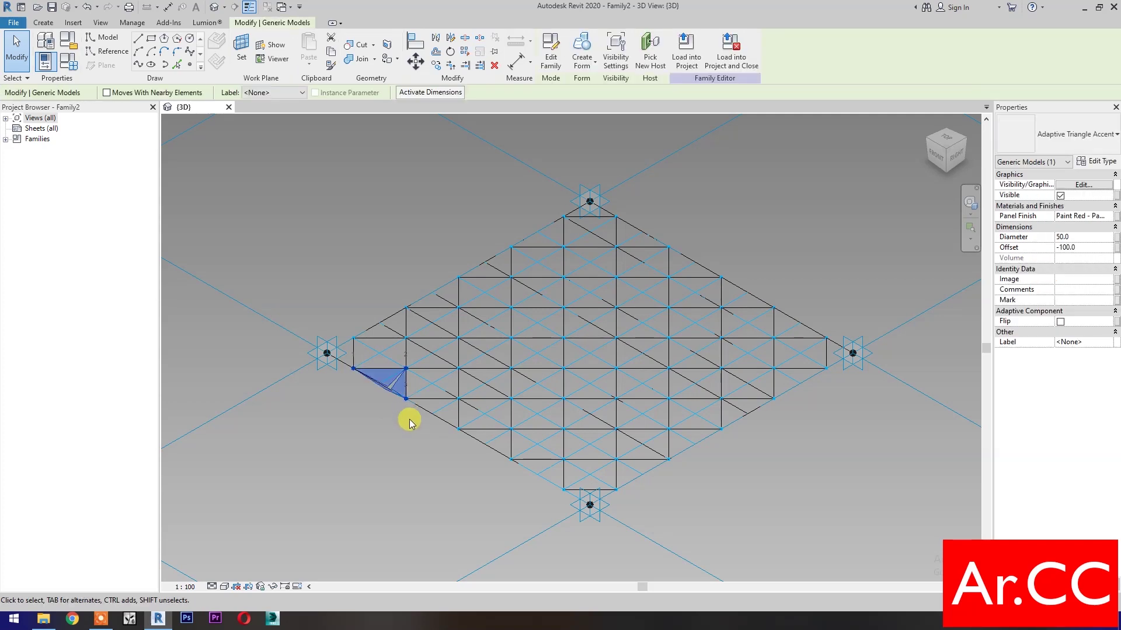
click(1116, 217)
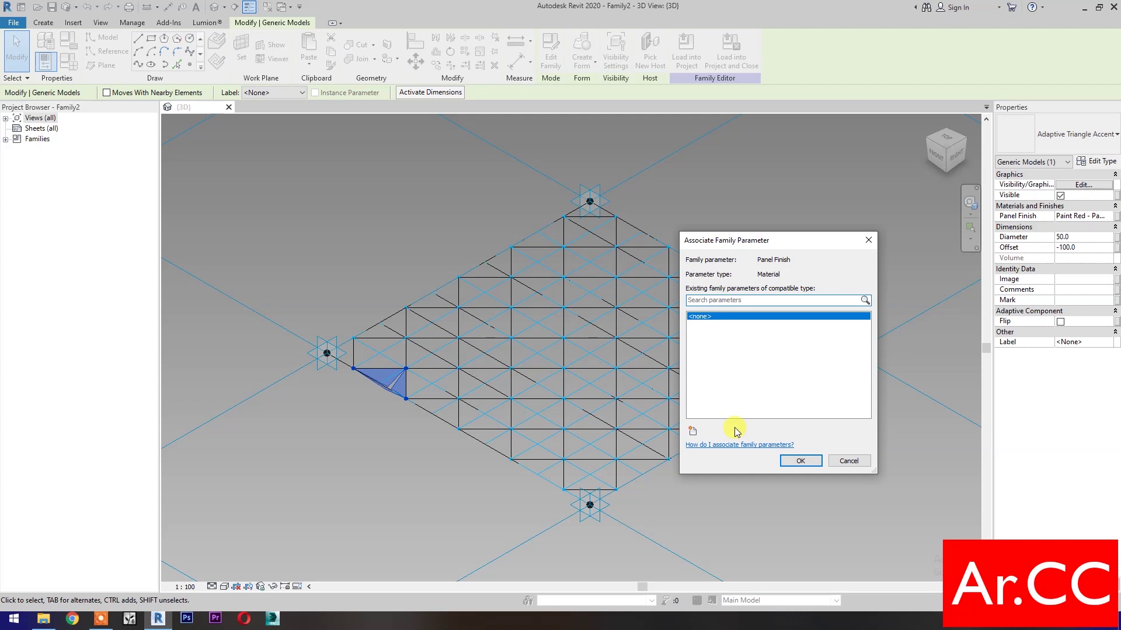
- Link Panel Finish to a new instance parameter
click(690, 432)
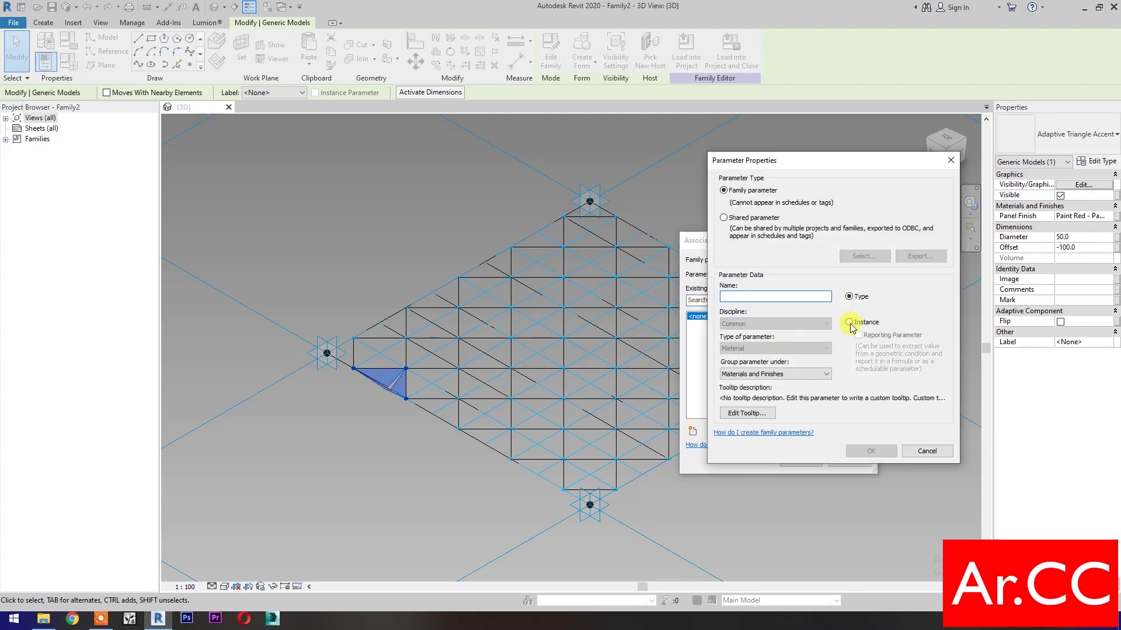
key(alt+i)
text(Panel Finish)
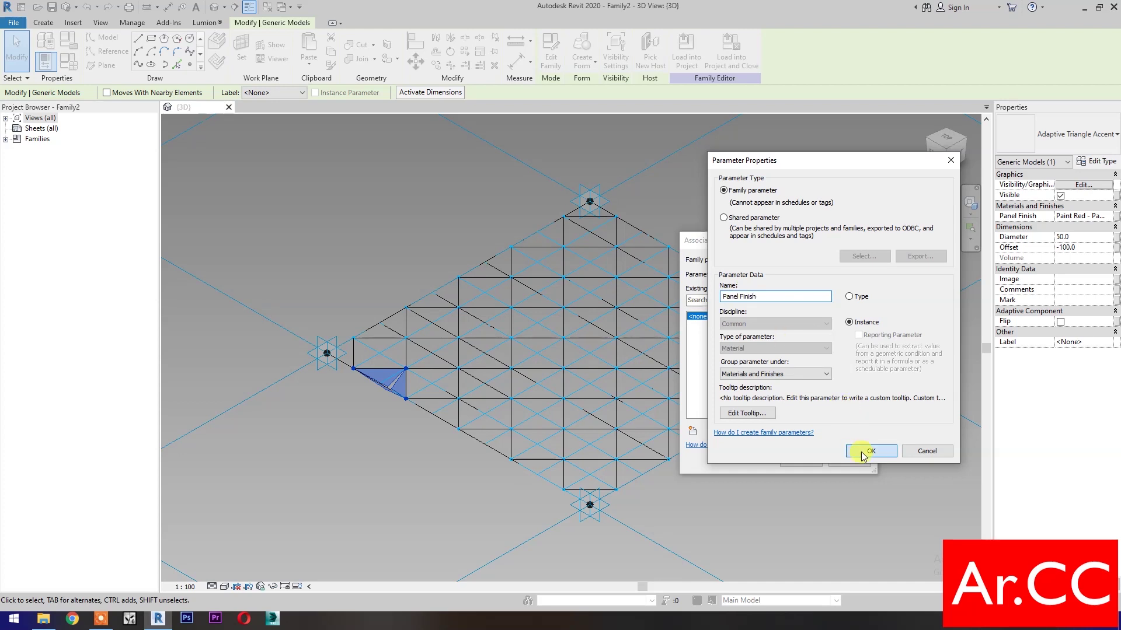
click(862, 454)
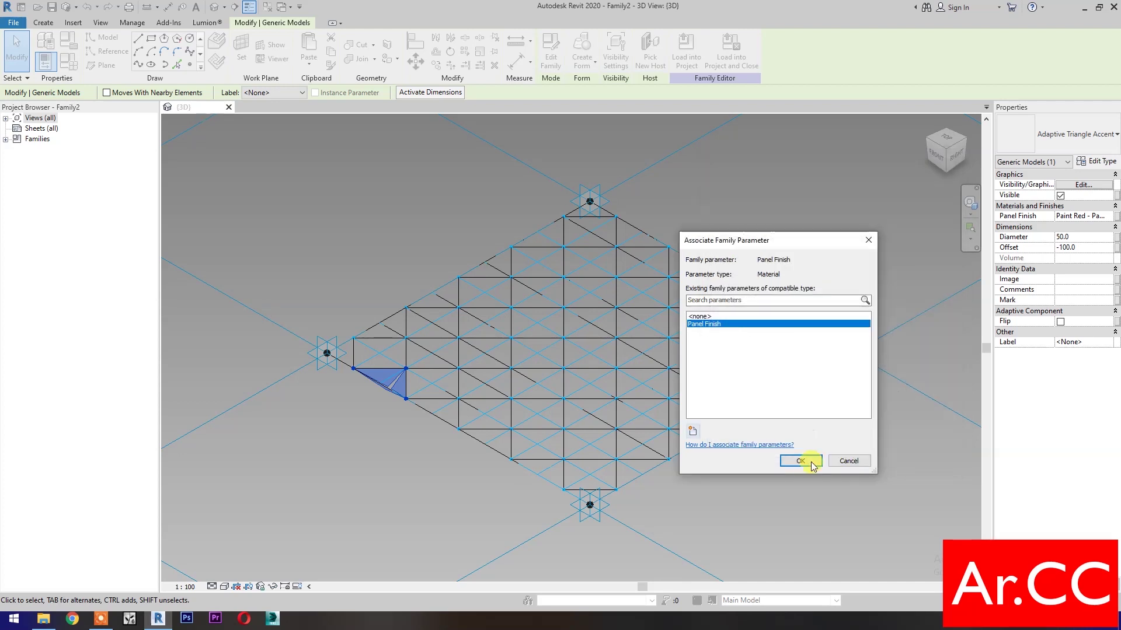
click(801, 461)
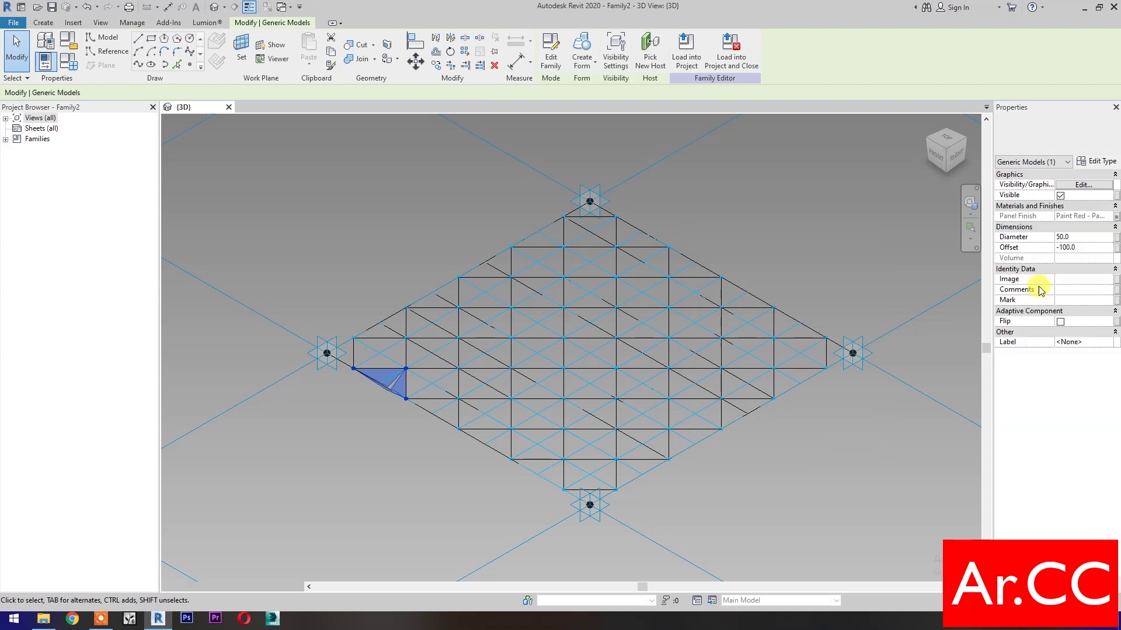
- Link Diameter to a new instance parameter named Diameter
click(1116, 237)
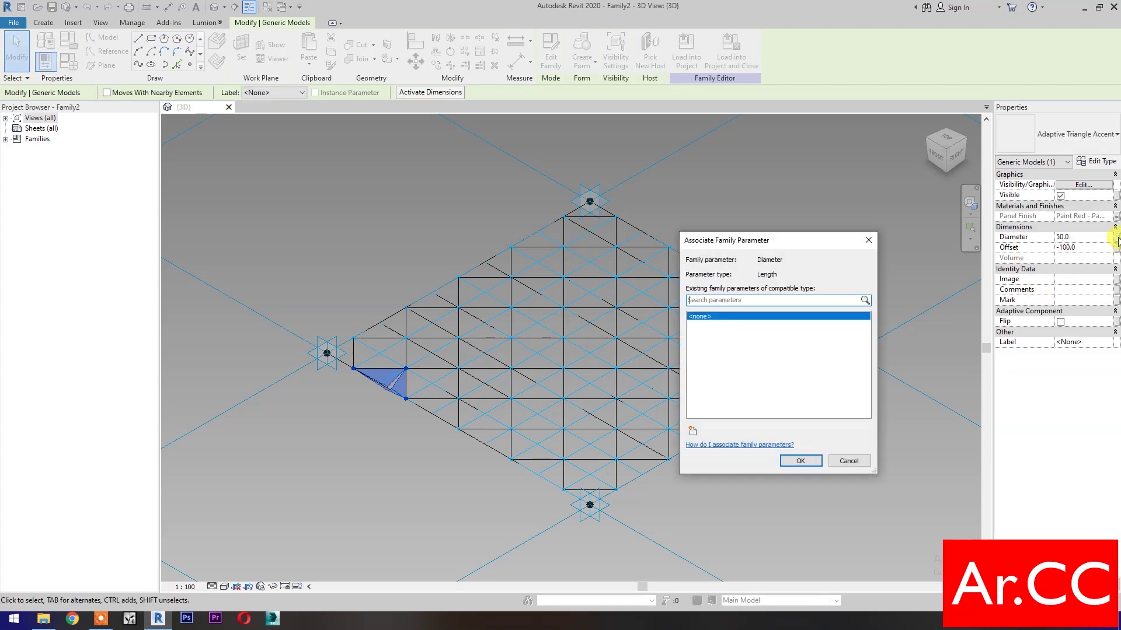
click(694, 431)
click(849, 323)
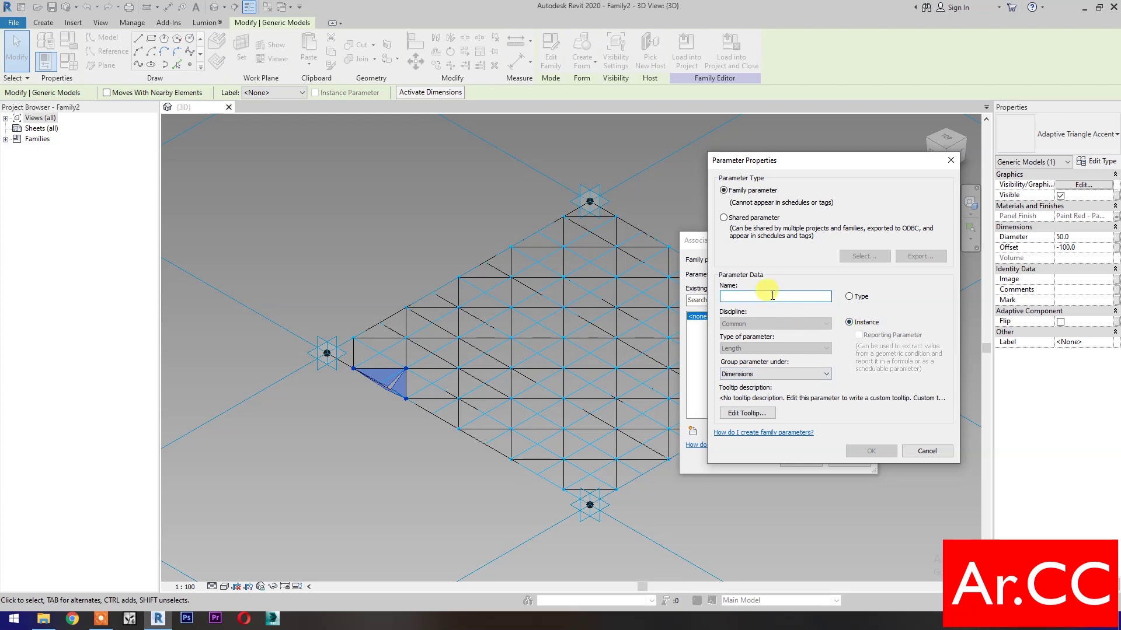
text(Diameter)
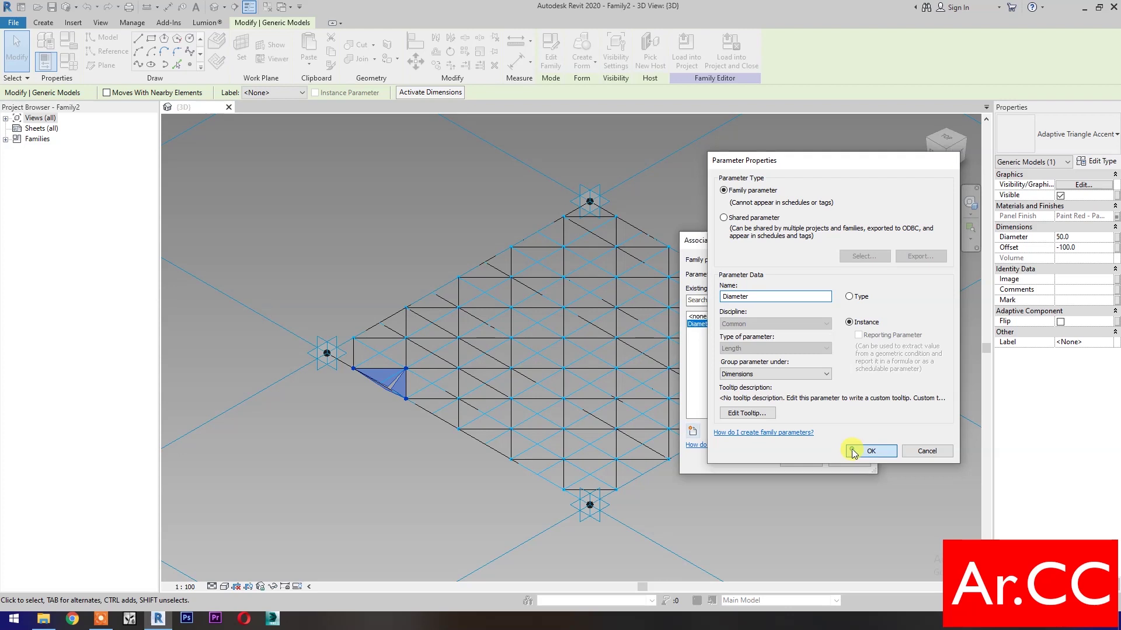
click(853, 451)
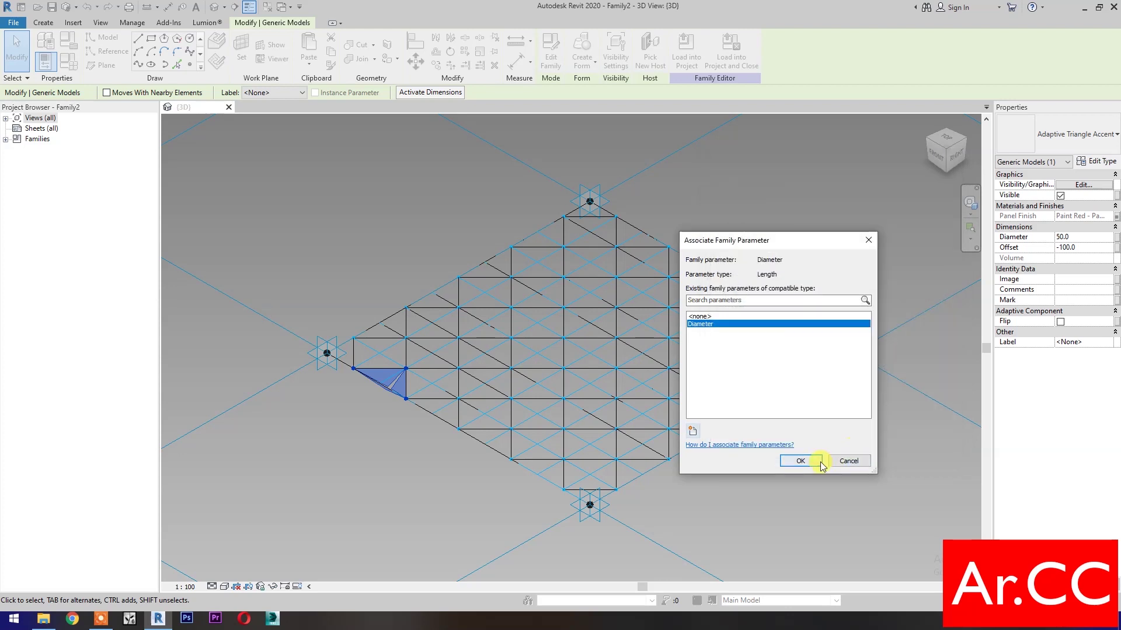
click(815, 465)
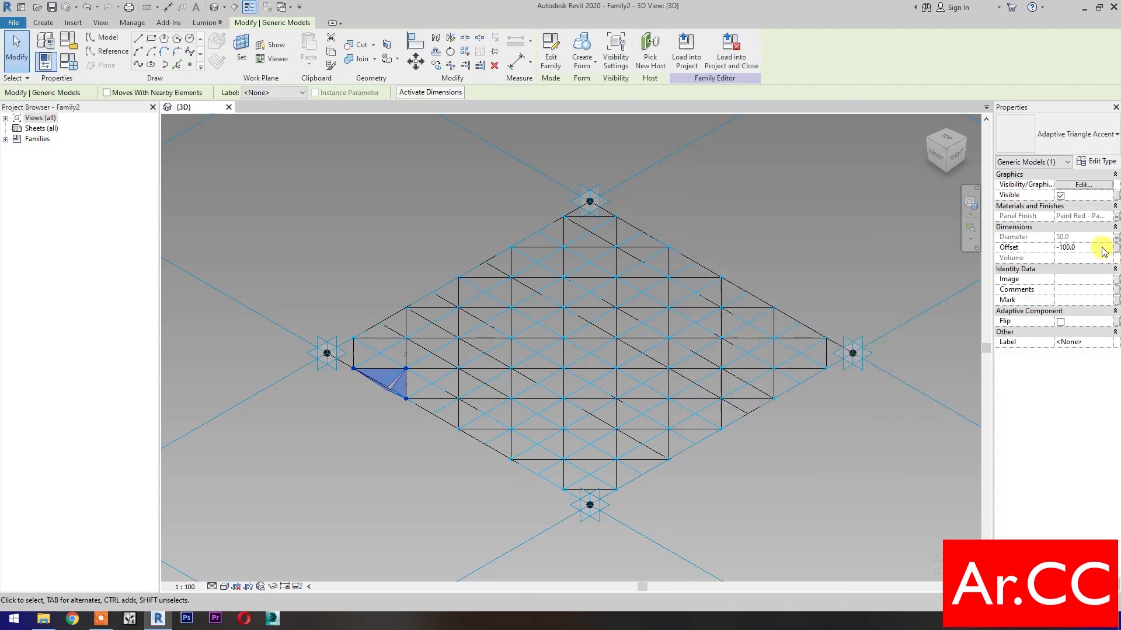
- Set Offset to -50 and link it to a new Offset parameter
click(1083, 248)
text(-50)
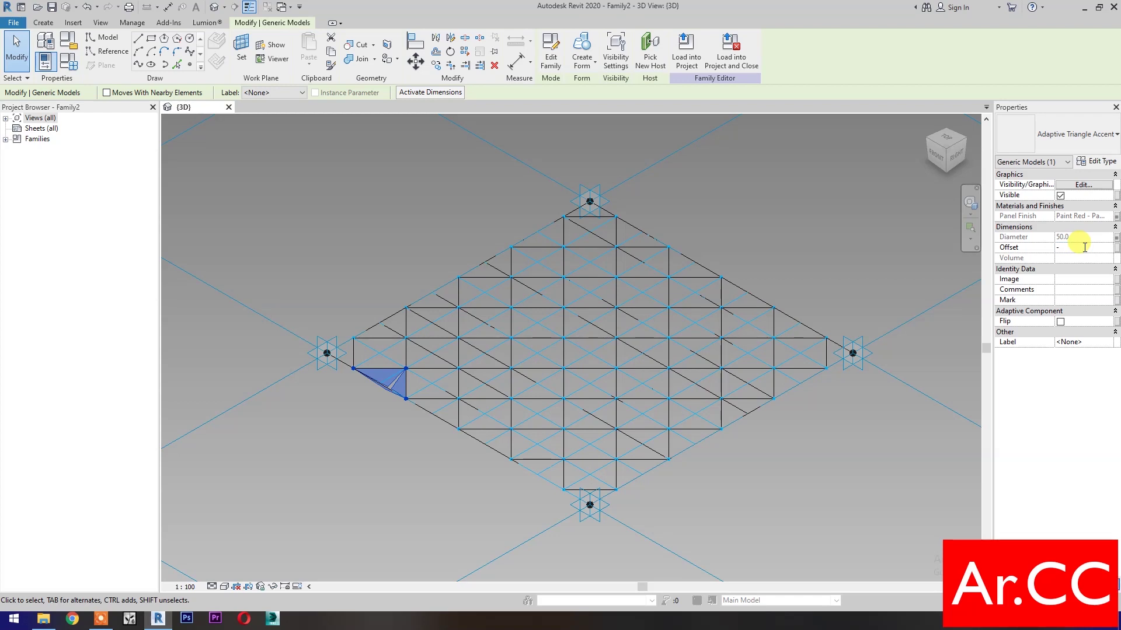
click(1116, 250)
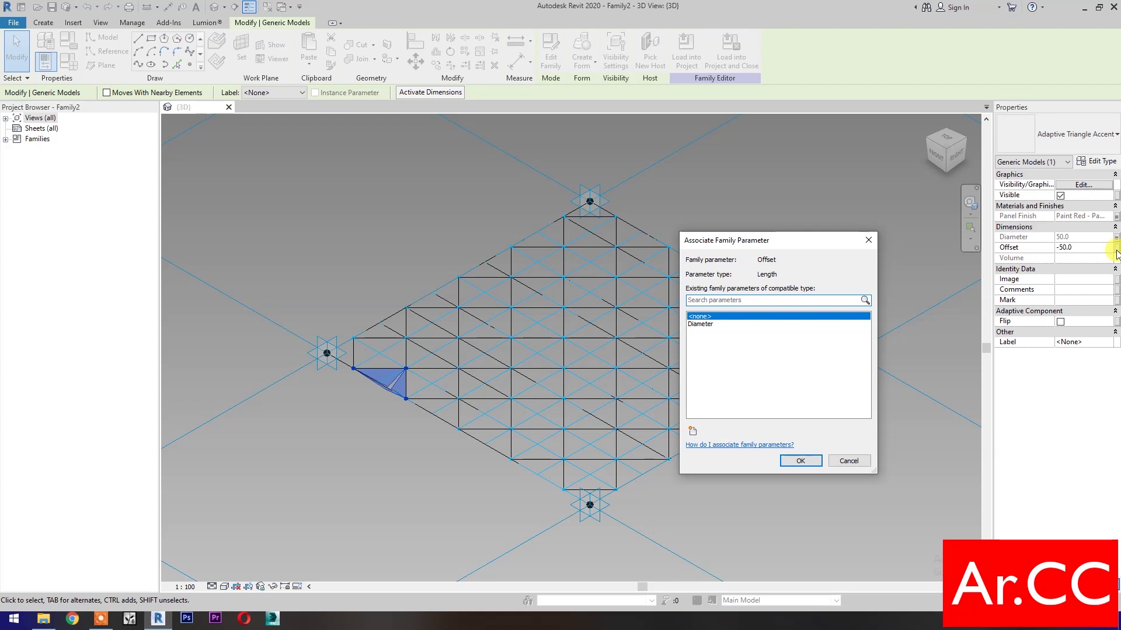
click(693, 433)
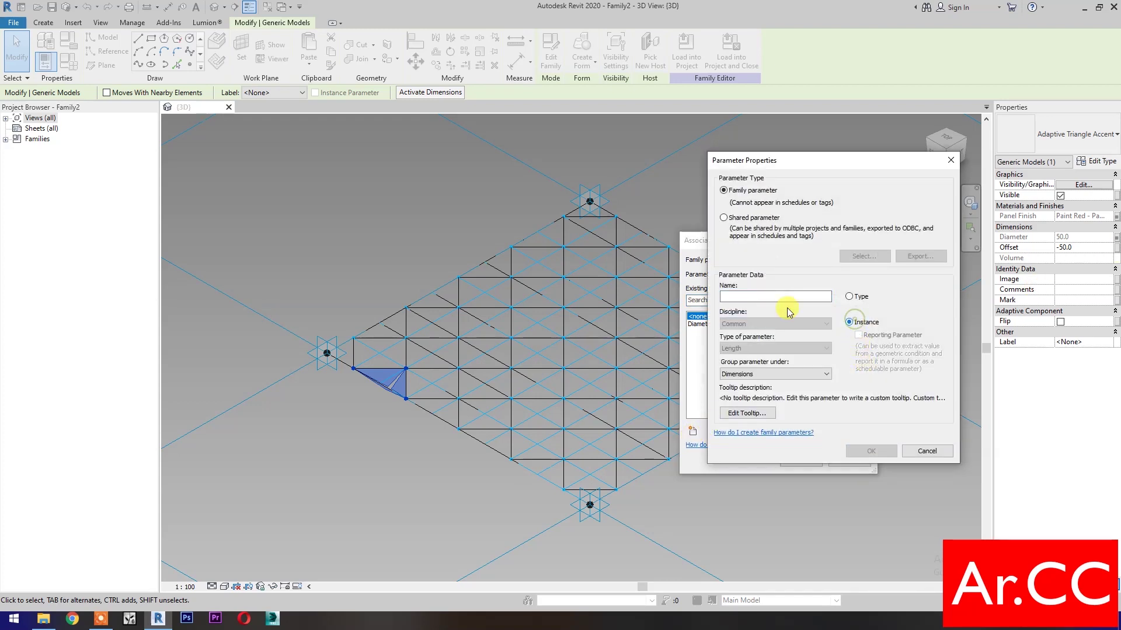
text(Offset)
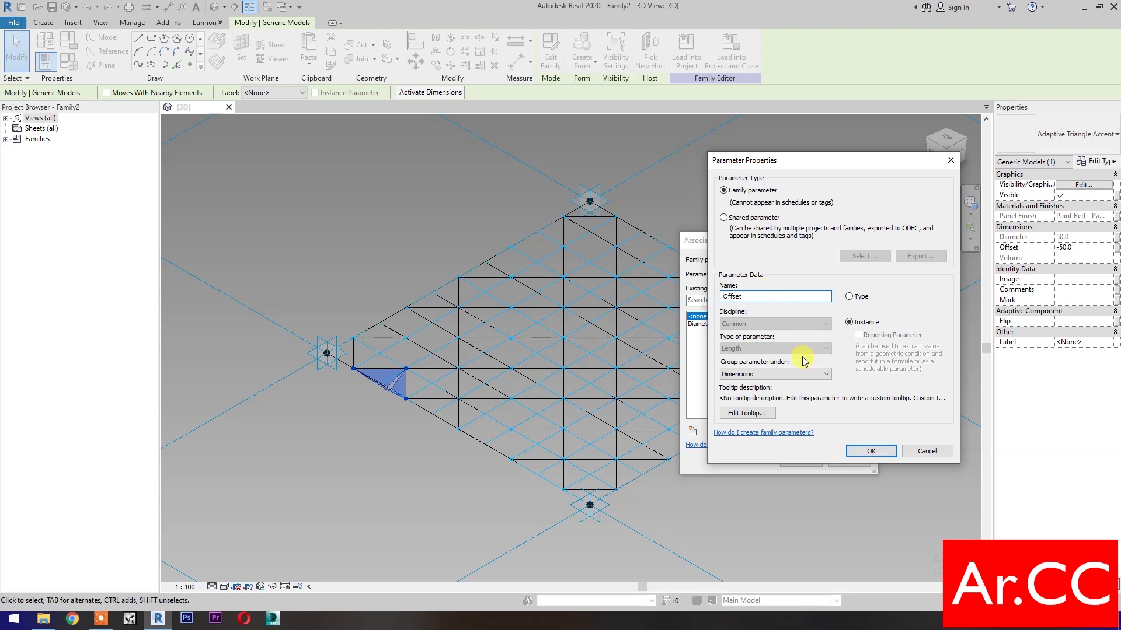
click(865, 452)
click(800, 462)
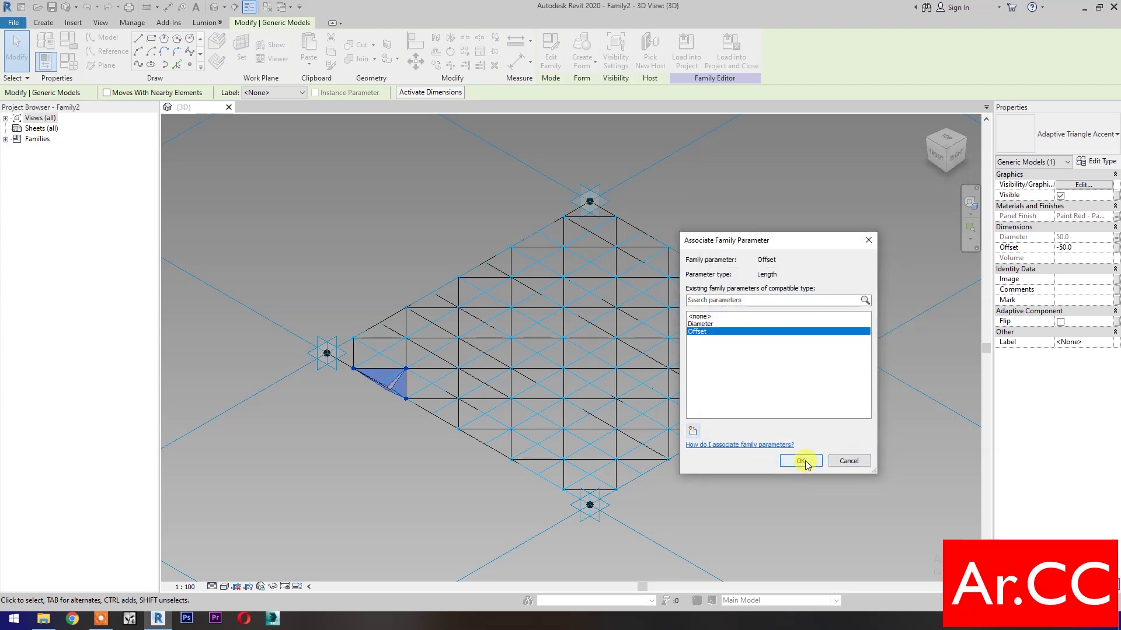
- Deselect and switch the visual style to Realistic
click(436, 503)
click(225, 587)
click(235, 563)
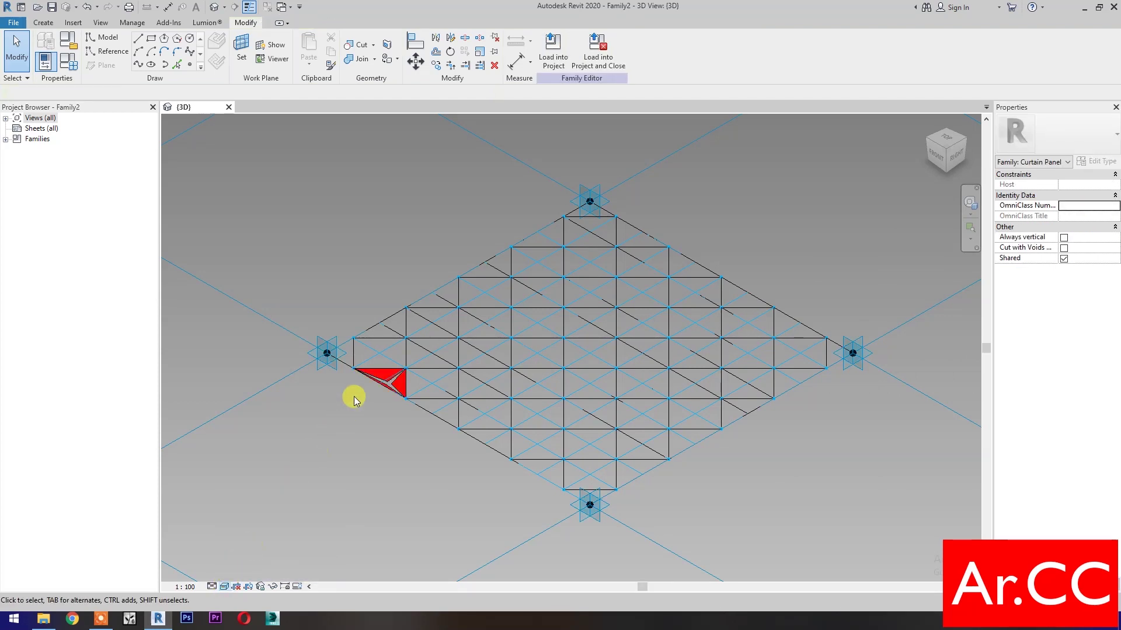
- Repeat the red triangle across the grid and select the Adaptive Triangle Accent type in the Project Browser
click(369, 378)
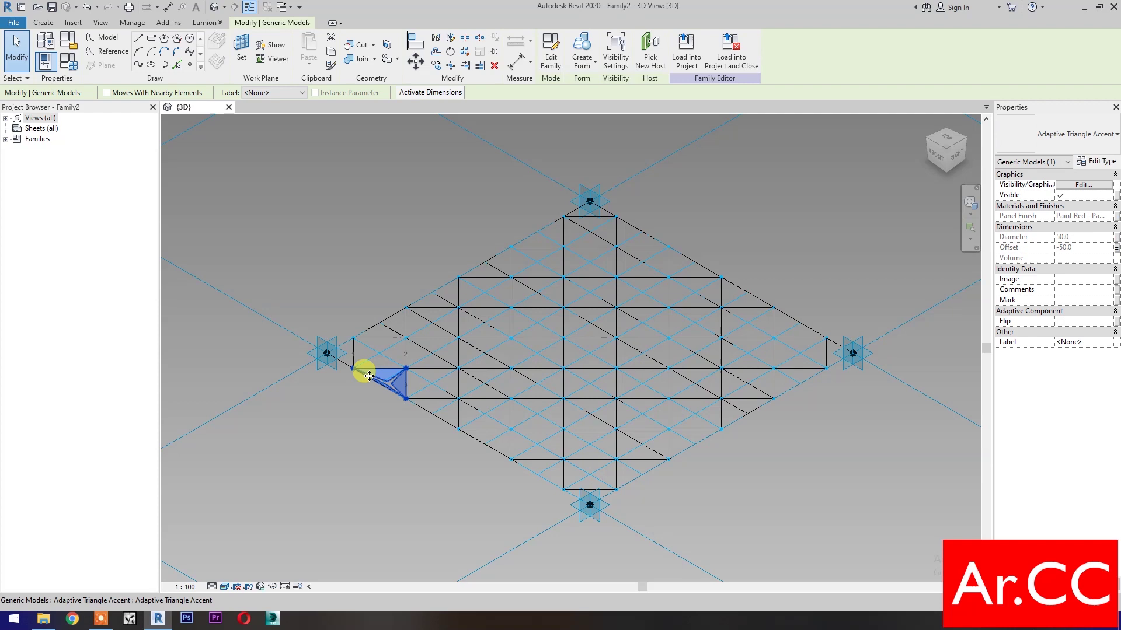
click(467, 58)
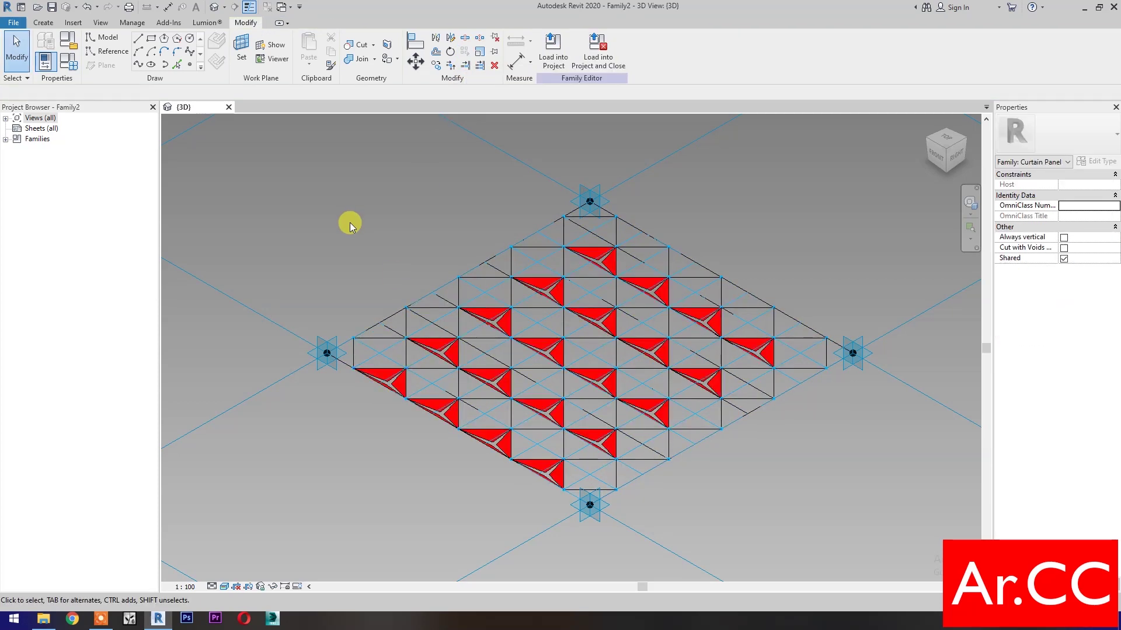
click(6, 139)
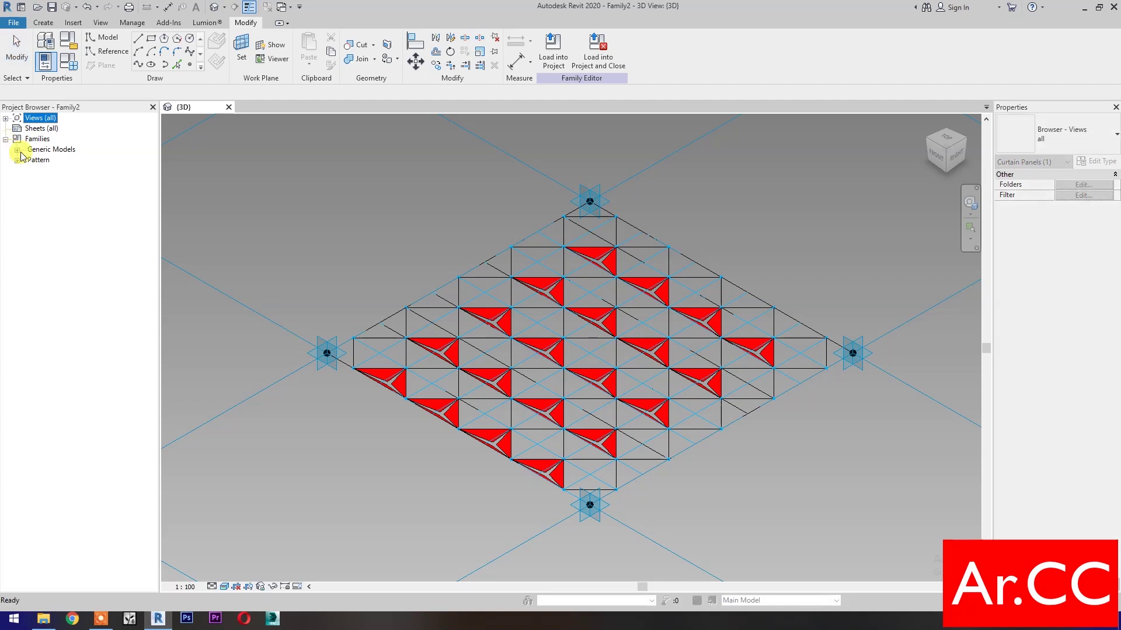
click(18, 150)
click(28, 161)
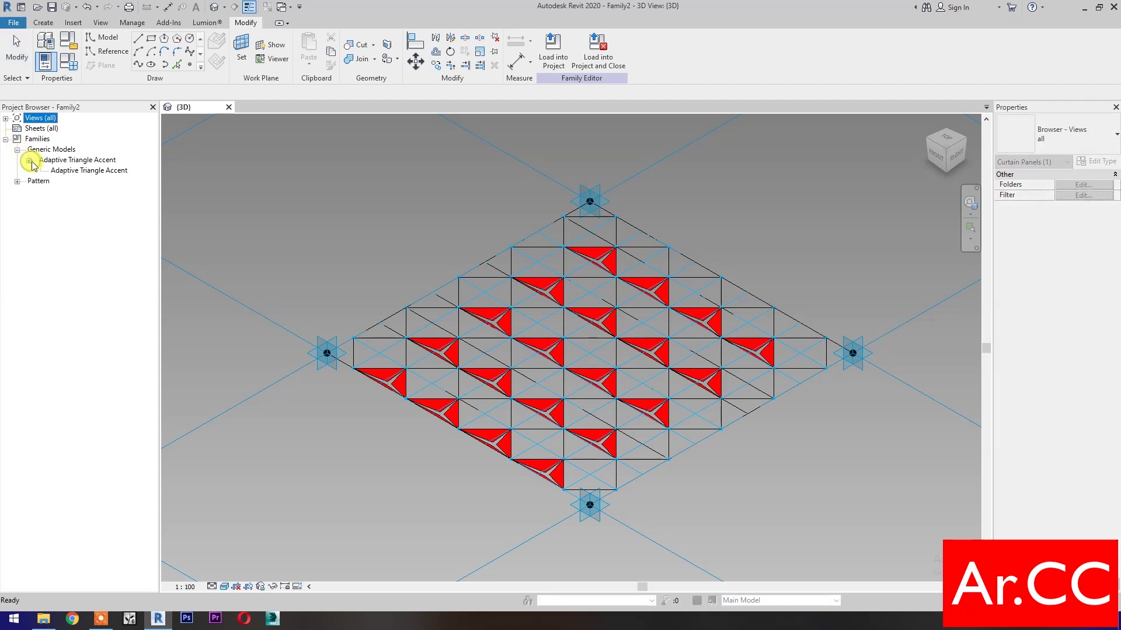
click(64, 171)
- Place another Adaptive Triangle Accent in the leftmost grid cell and select it
drag(335, 237, 335, 237)
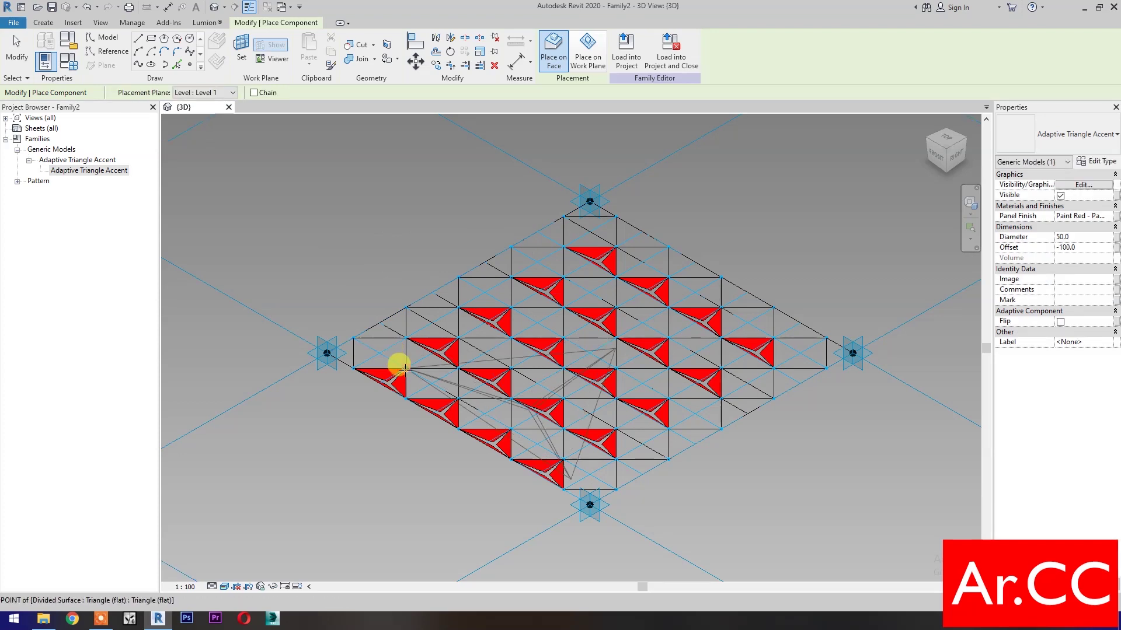
click(353, 369)
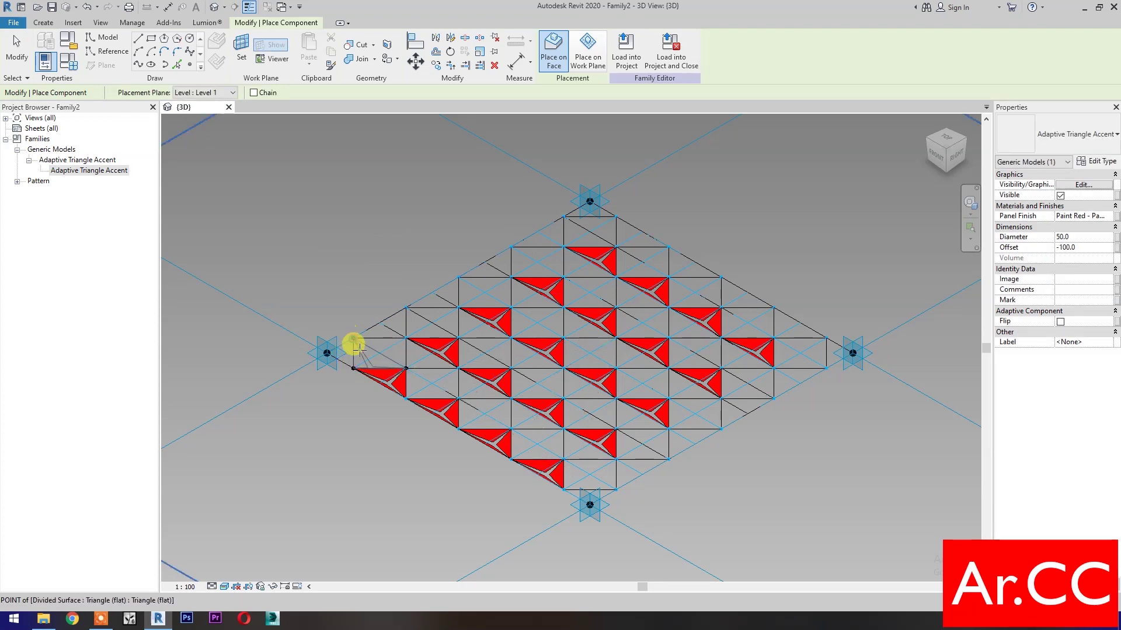
click(353, 340)
key(Escape)
key(Escape)
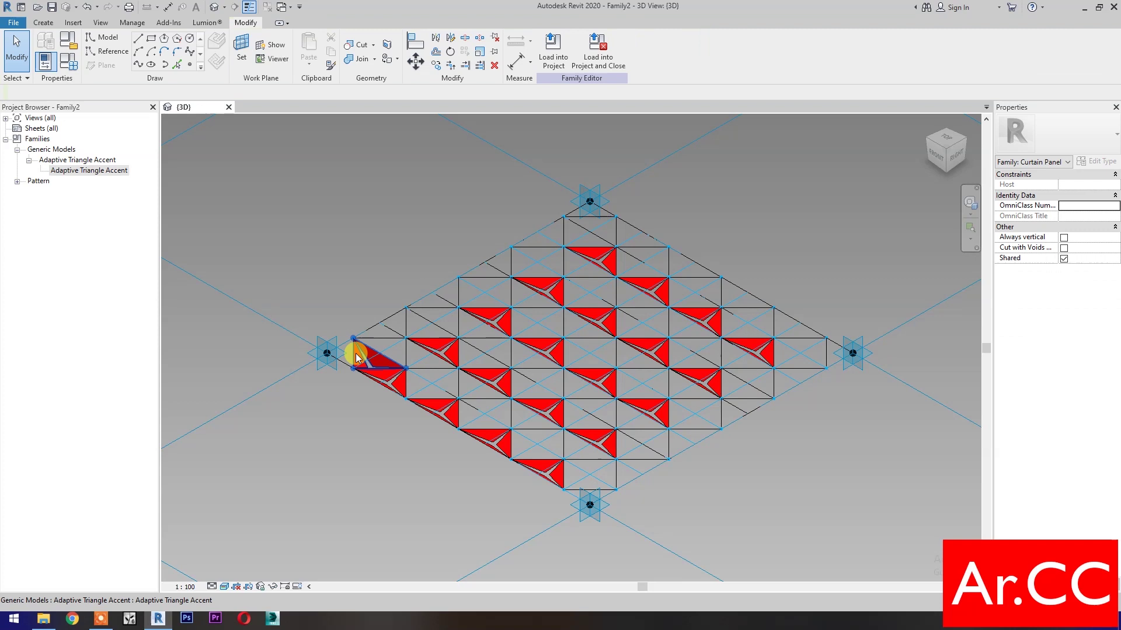
click(360, 356)
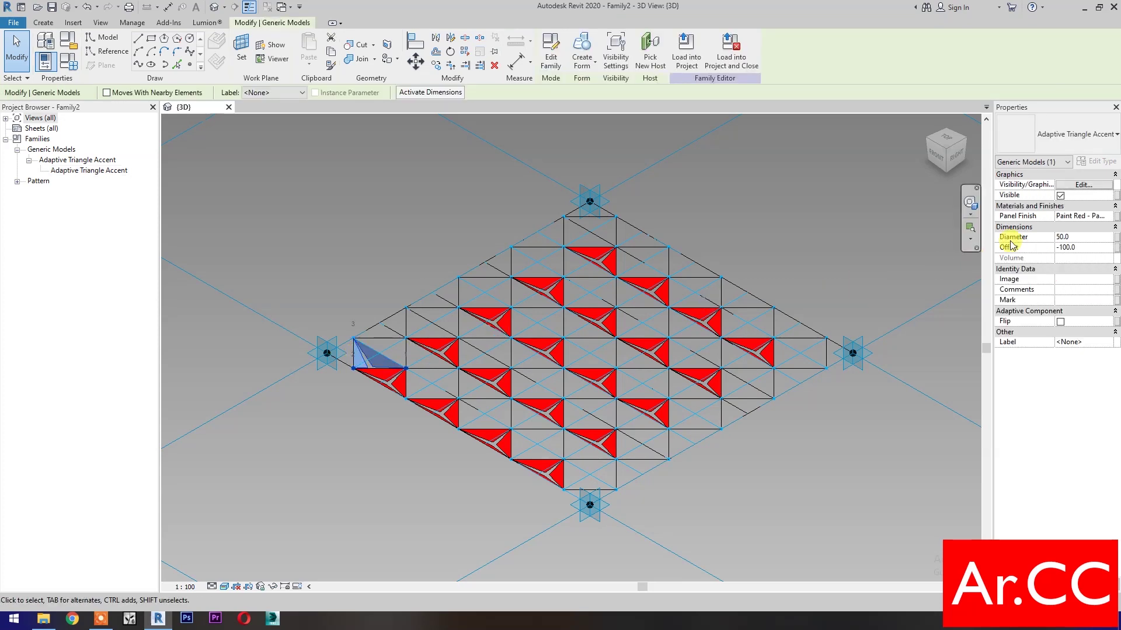
- Link its Panel Finish, Diameter and Offset to the existing family parameters
click(1116, 216)
click(704, 323)
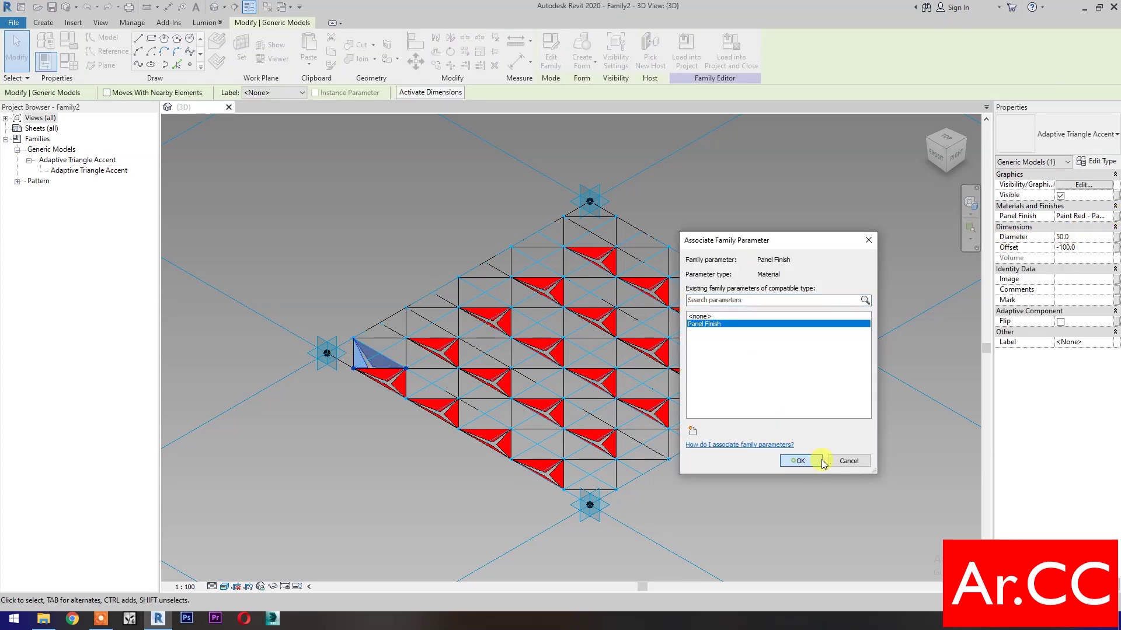
click(795, 461)
click(1116, 238)
click(705, 322)
click(795, 461)
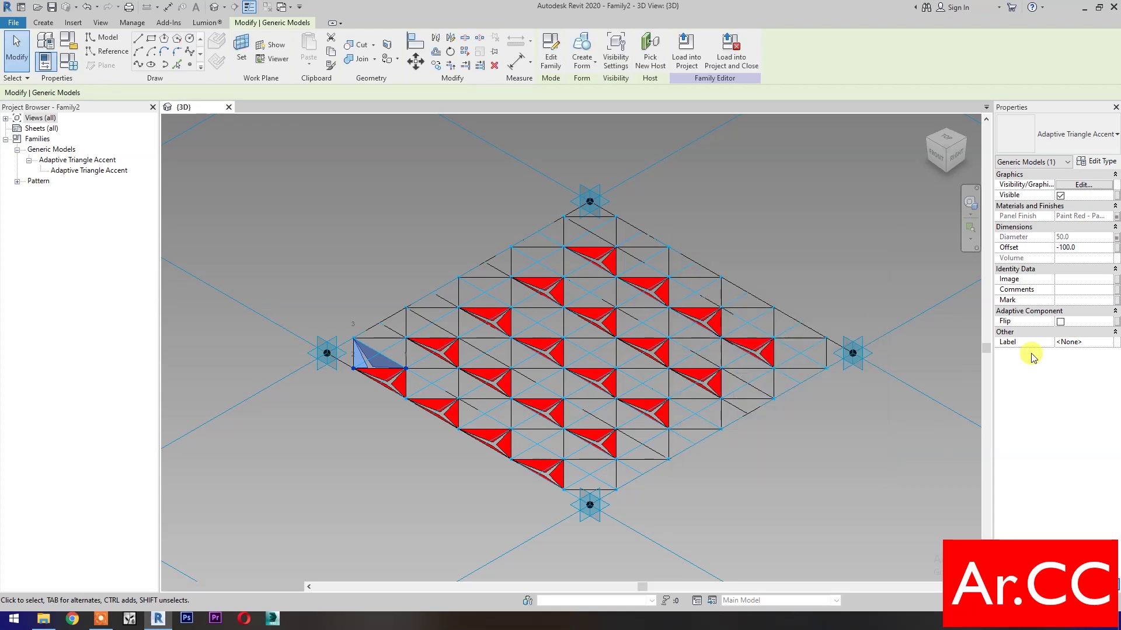
click(1116, 248)
click(706, 326)
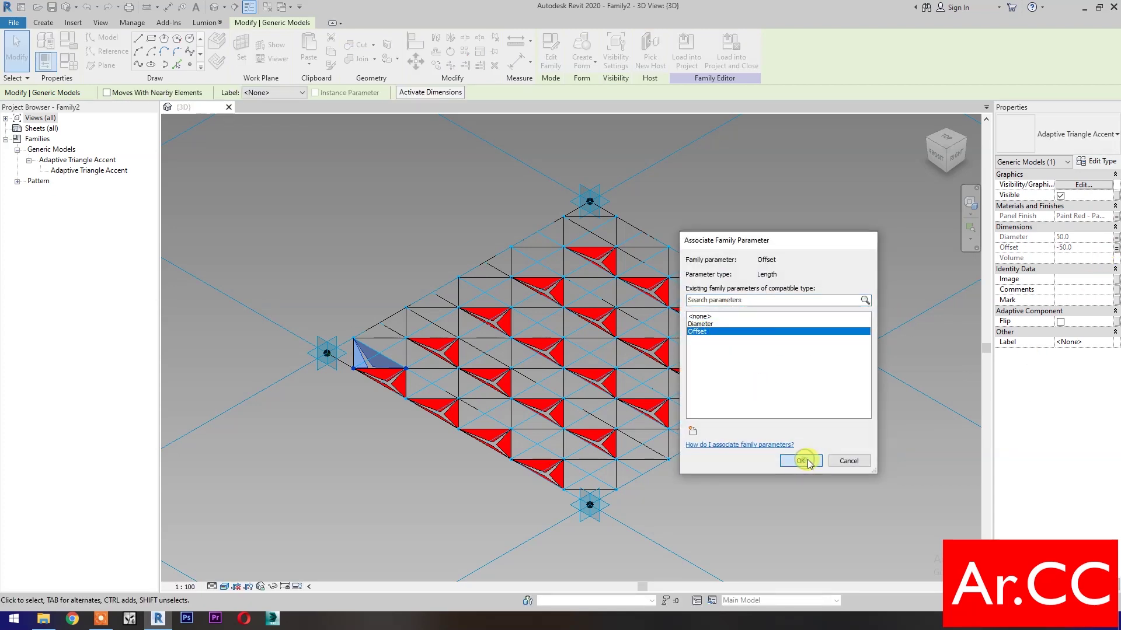
click(795, 461)
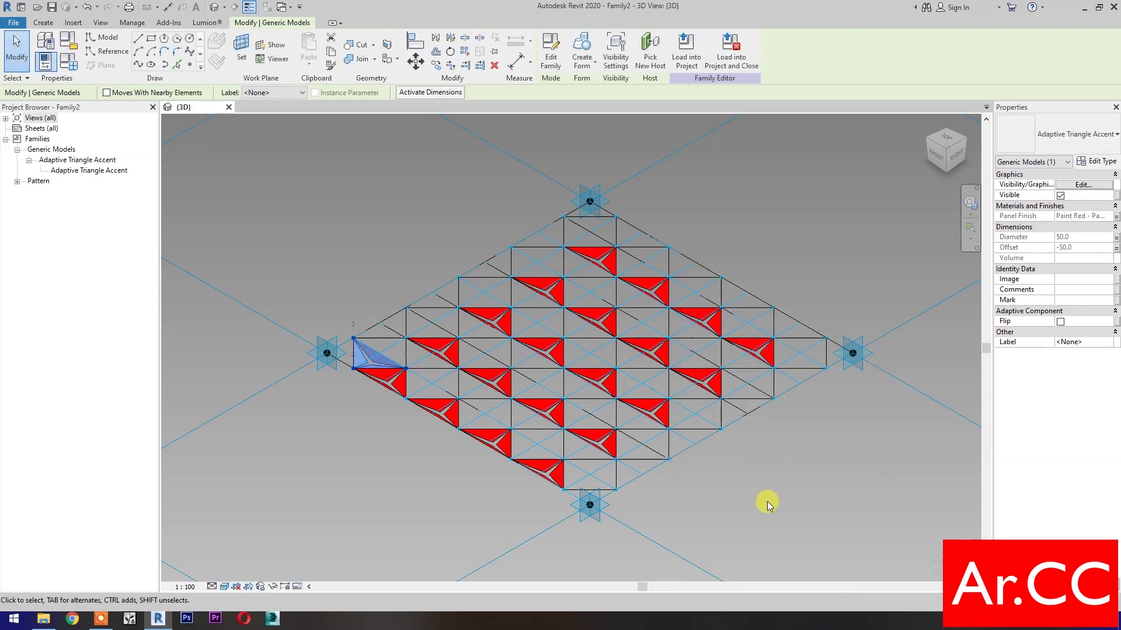
- Repeat the current triangle and place another Adaptive Triangle Accent in the leftmost grid cell
click(467, 56)
drag(88, 170, 343, 327)
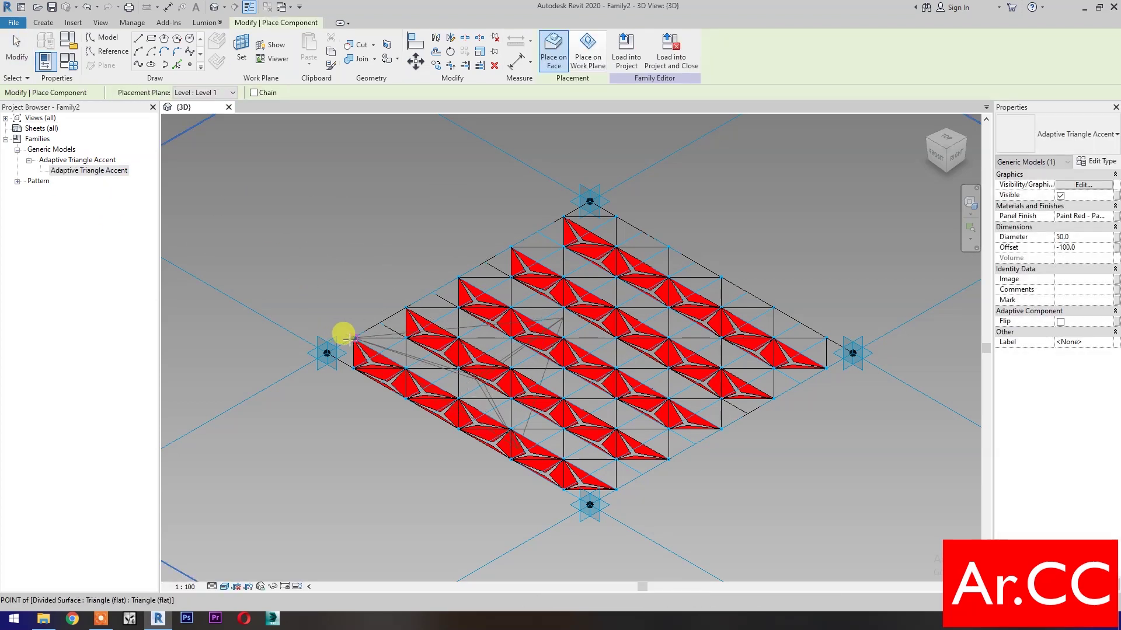
click(403, 364)
click(350, 342)
key(Escape)
- Associate the new triangle's Diameter and Offset with family parameters and repeat it across the grid
click(383, 342)
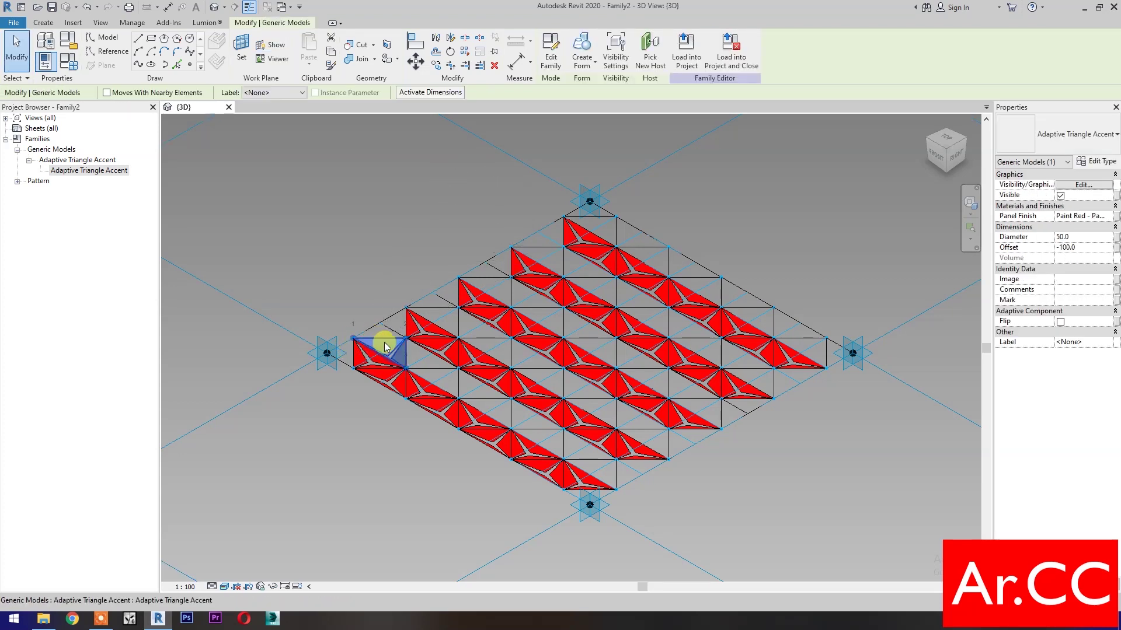
click(1117, 238)
click(707, 324)
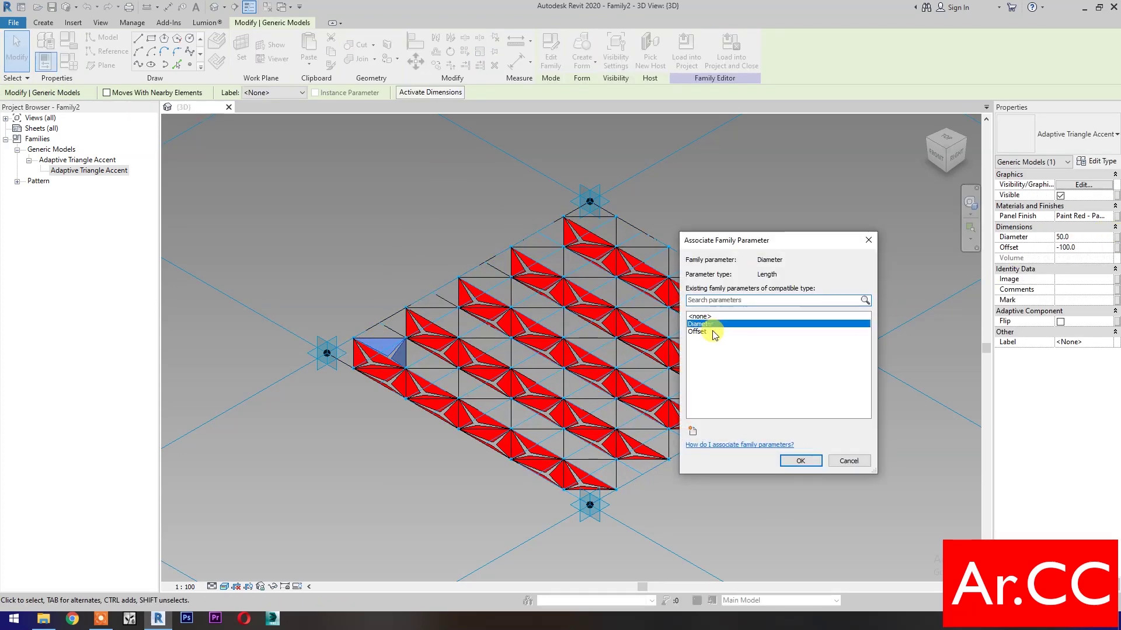
click(800, 460)
click(1116, 248)
click(751, 332)
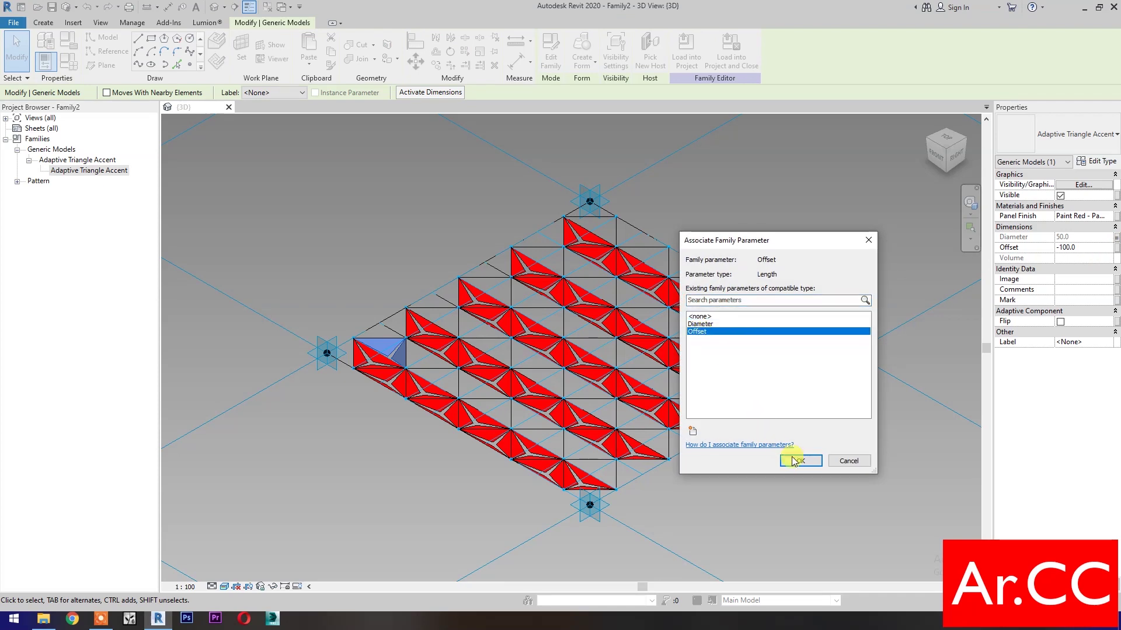
click(800, 461)
click(465, 57)
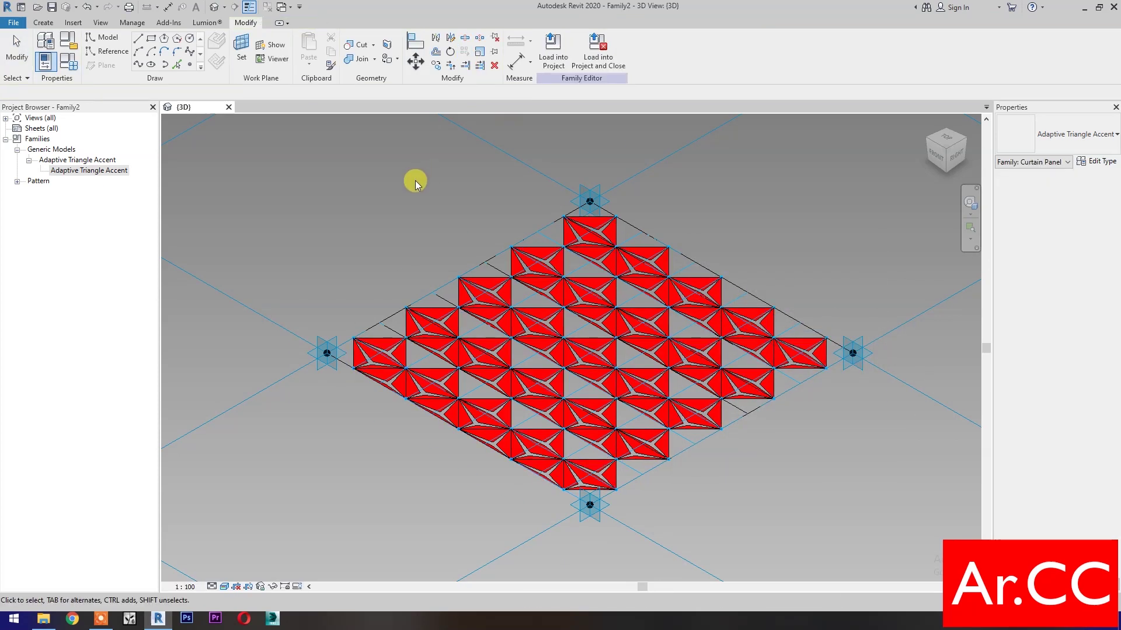
- Place a further Adaptive Triangle Accent in another orientation on three grid nodes
drag(103, 170, 350, 280)
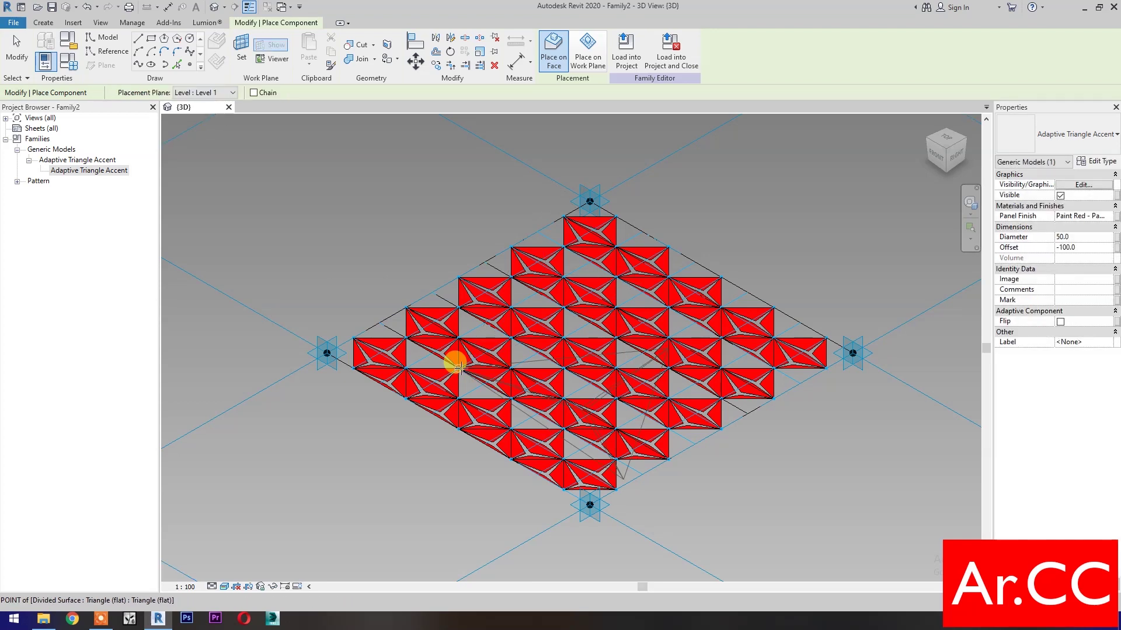
click(406, 368)
click(406, 339)
click(458, 368)
key(Escape)
key(Escape)
- Link this triangle's Diameter and Offset (-50) to family parameters and repeat it over the remaining grid
click(414, 359)
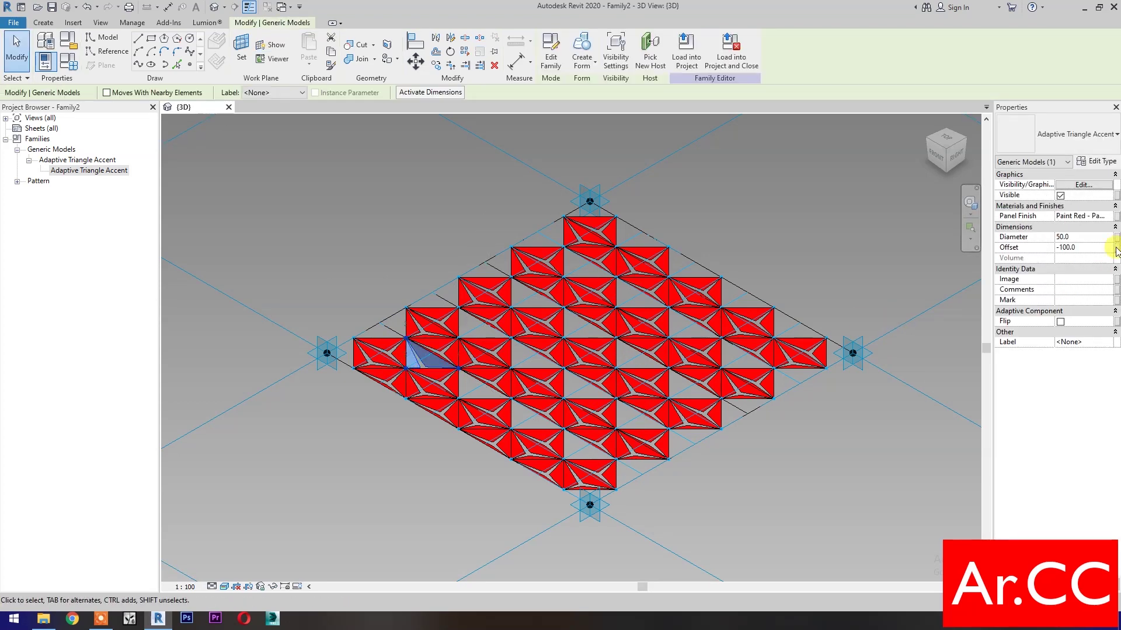
click(1116, 237)
click(701, 324)
click(799, 460)
click(1116, 247)
click(701, 331)
click(795, 460)
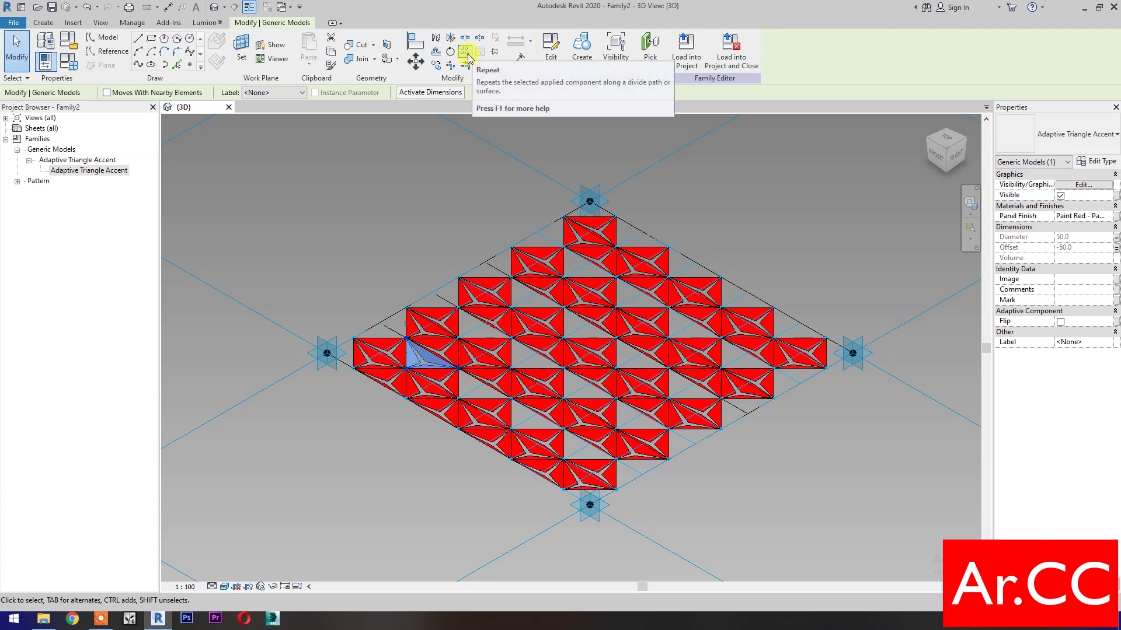
click(406, 222)
scroll(407, 224, up, 1)
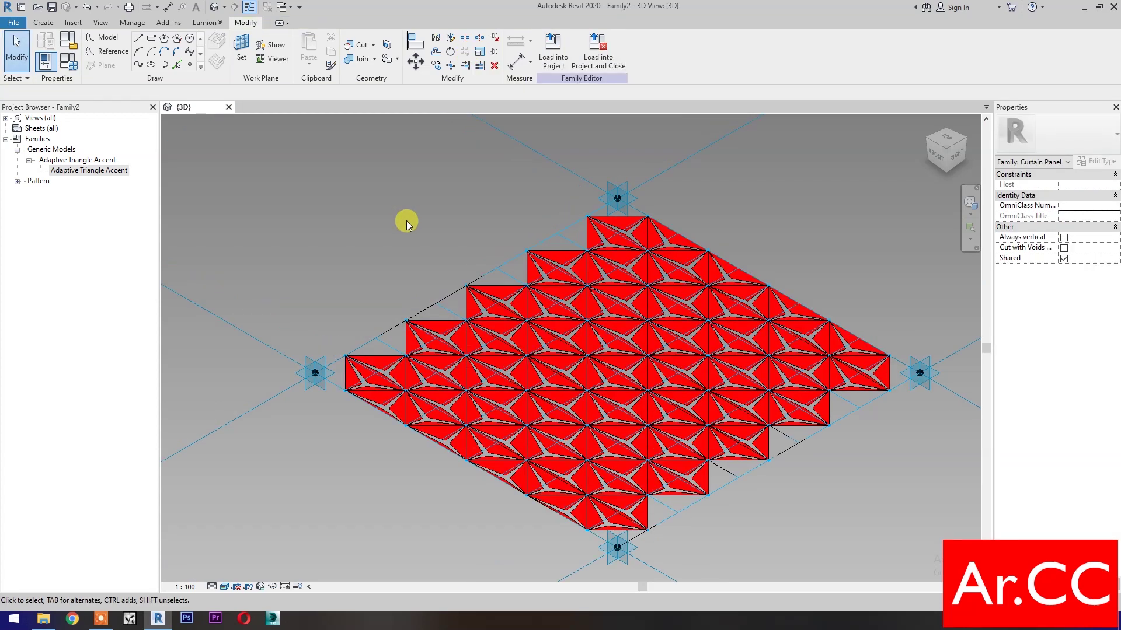
- View the surface from Top and set U Grid and V Grid to 20 in Family Types
click(944, 137)
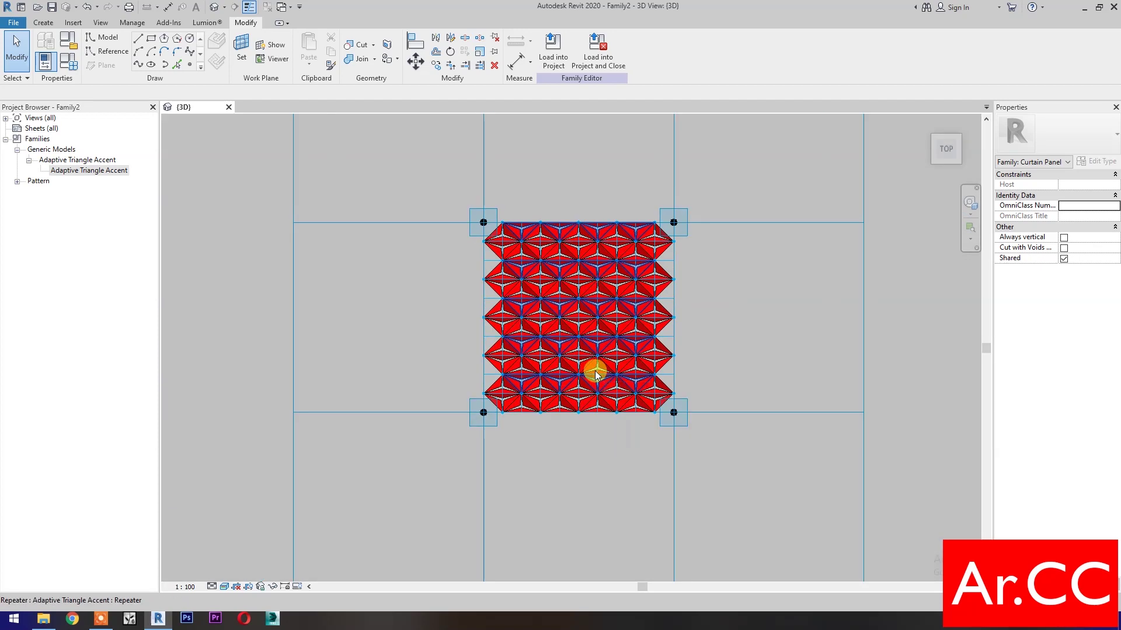
scroll(595, 374, up, 3)
middle_drag(601, 476, 734, 501)
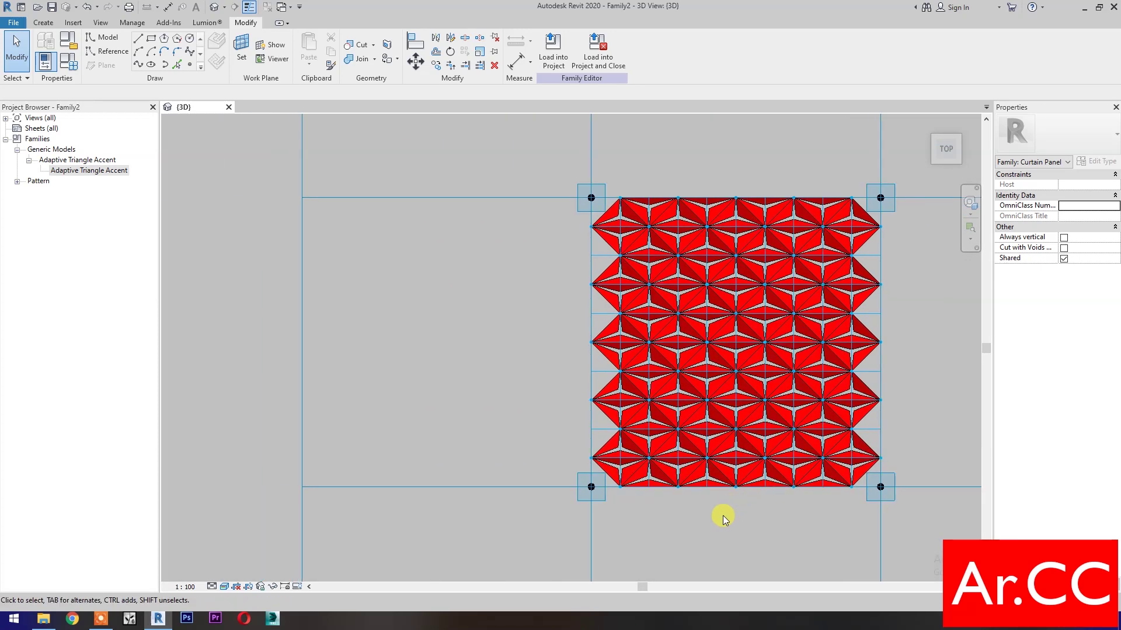
click(79, 68)
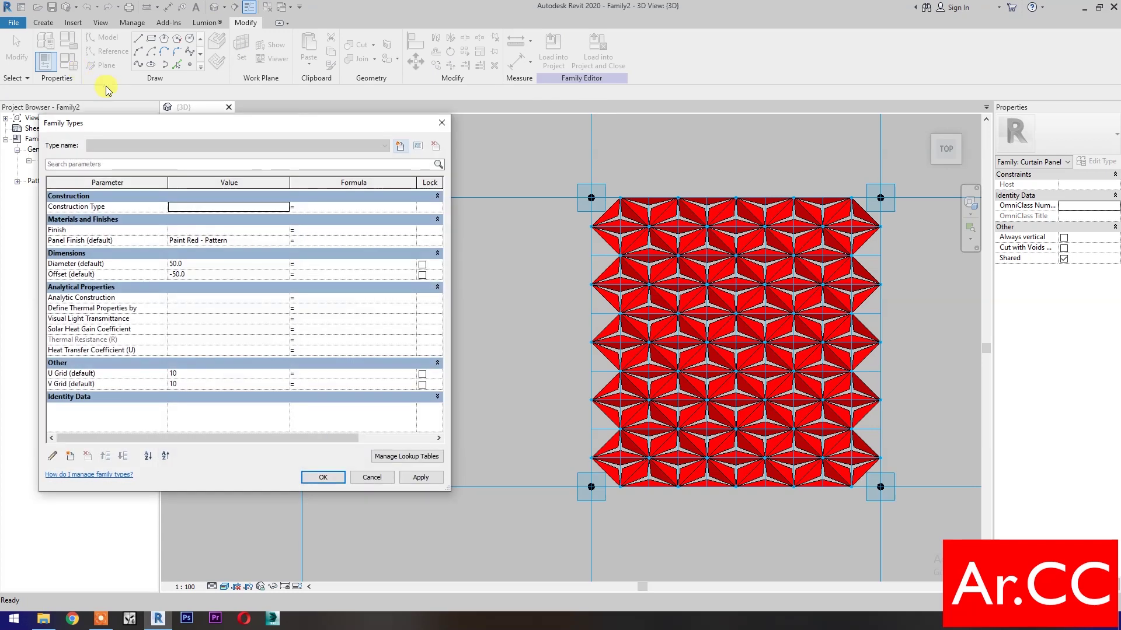
click(206, 374)
click(206, 383)
text(2)
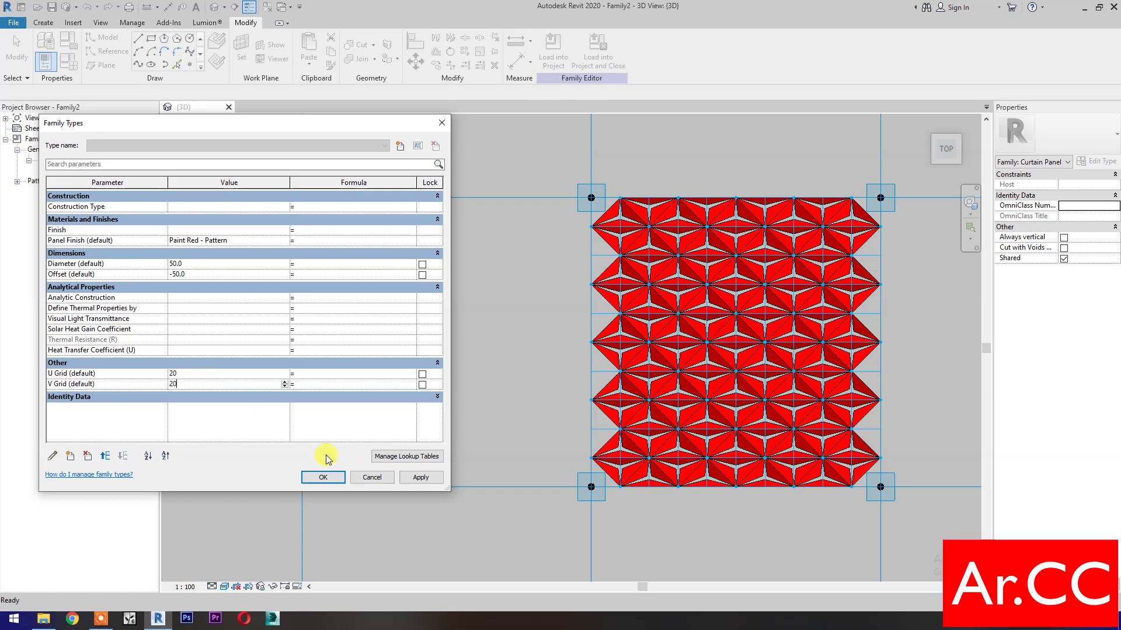
click(418, 482)
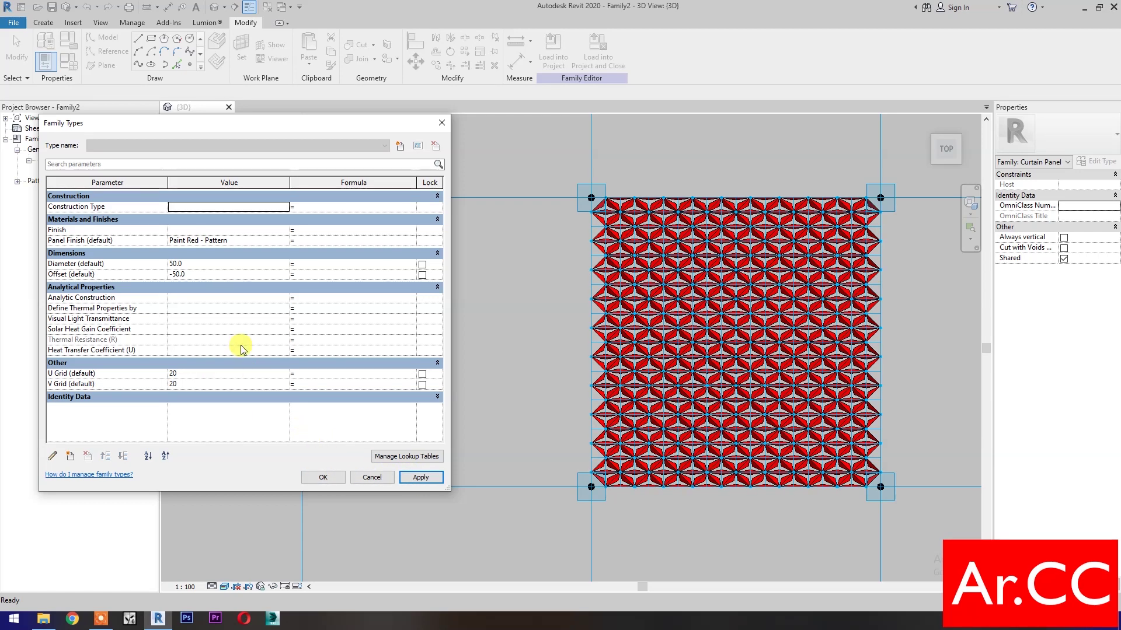
- Change the triangle Diameter to 20, apply, and review the denser red panels
click(196, 263)
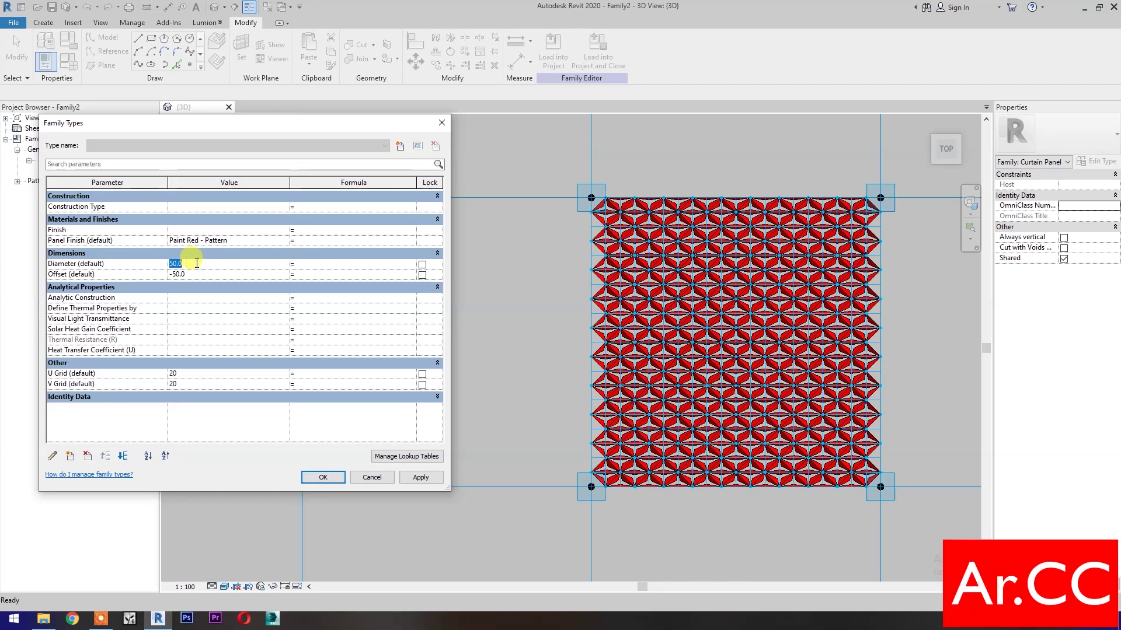
text(10)
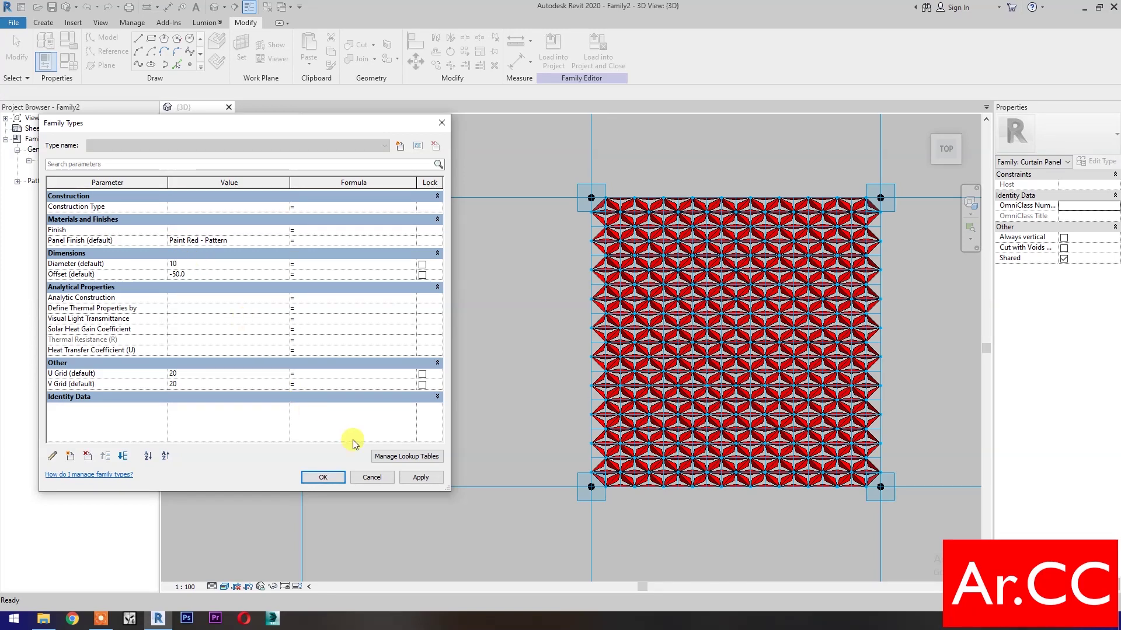
click(419, 478)
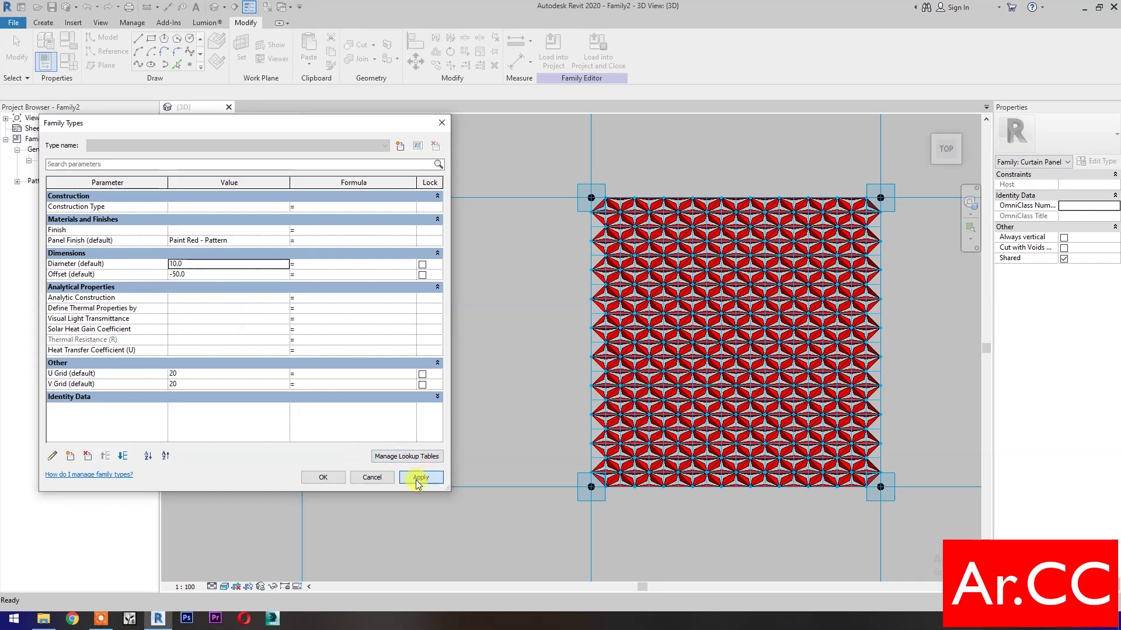
click(201, 264)
text(0)
click(422, 478)
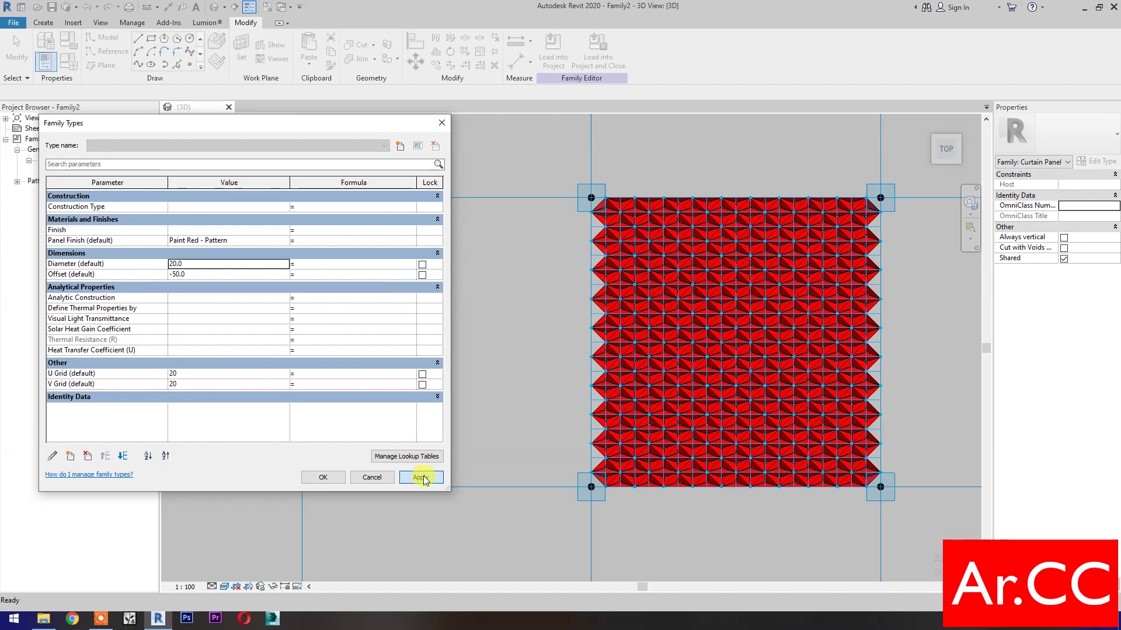
click(315, 477)
scroll(780, 511, up, 3)
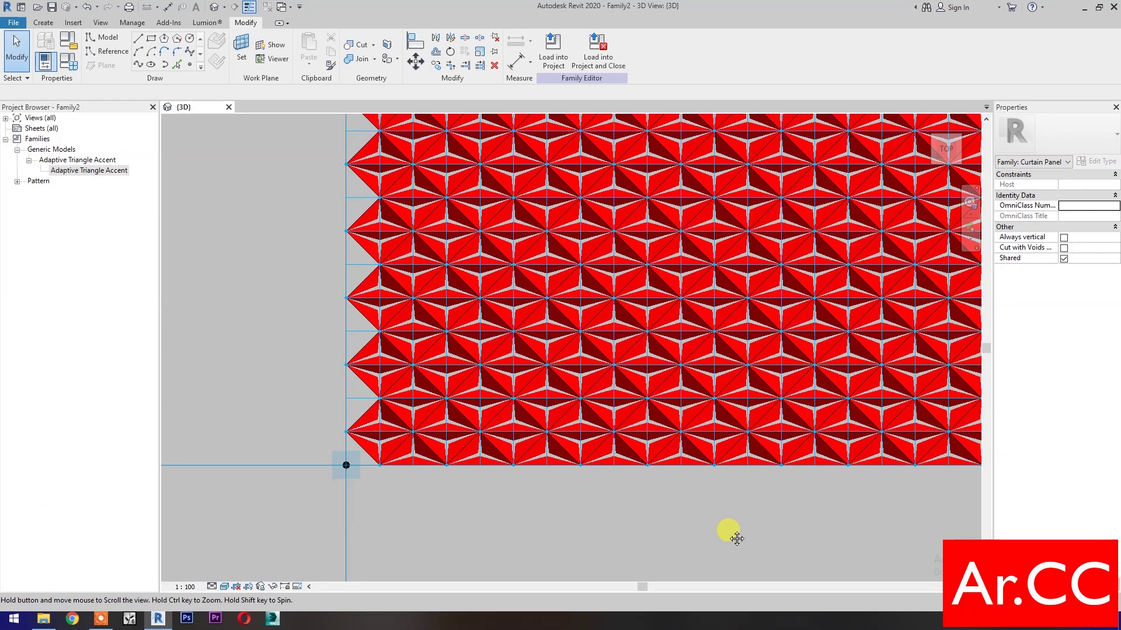
middle_drag(729, 531, 689, 432)
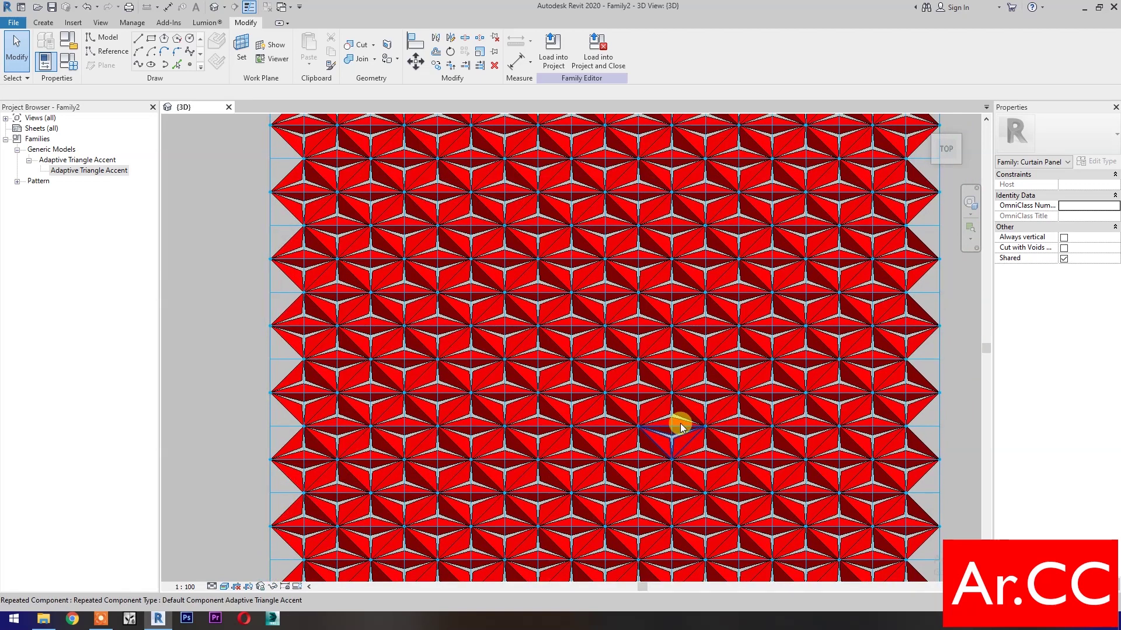
scroll(681, 423, down, 1)
scroll(681, 422, down, 1)
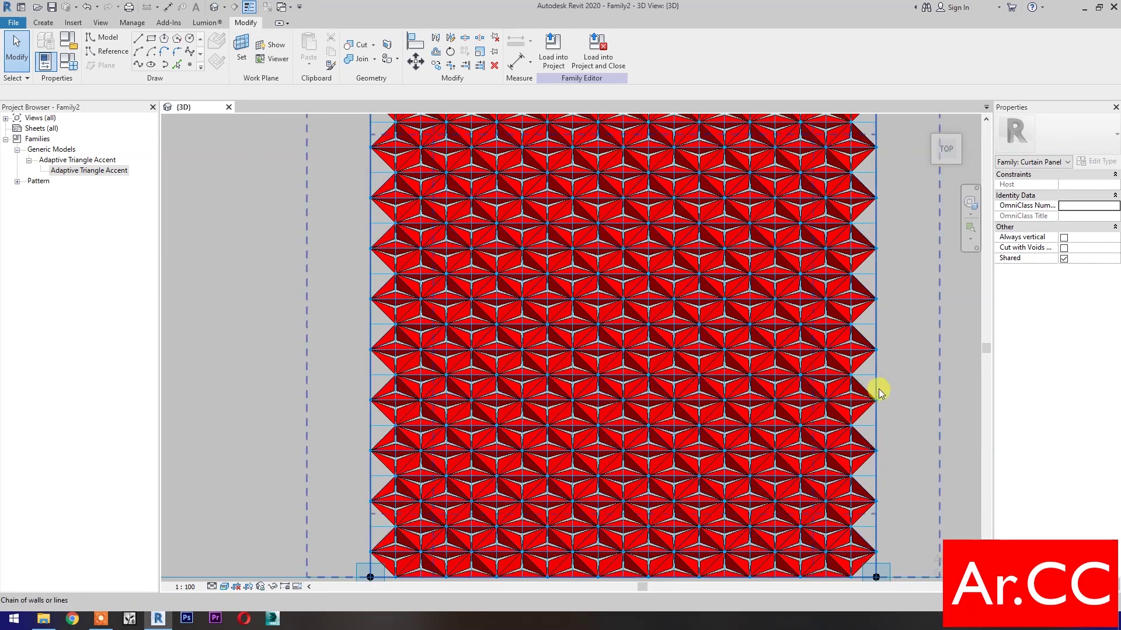